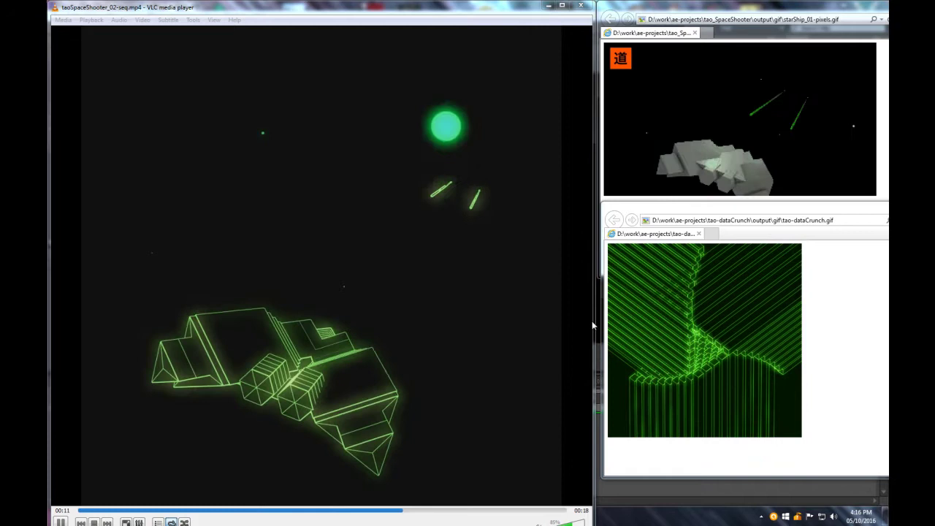
{"action": "left_click_drag", "start_coordinate": [594, 322], "coordinate": [589, 322]}
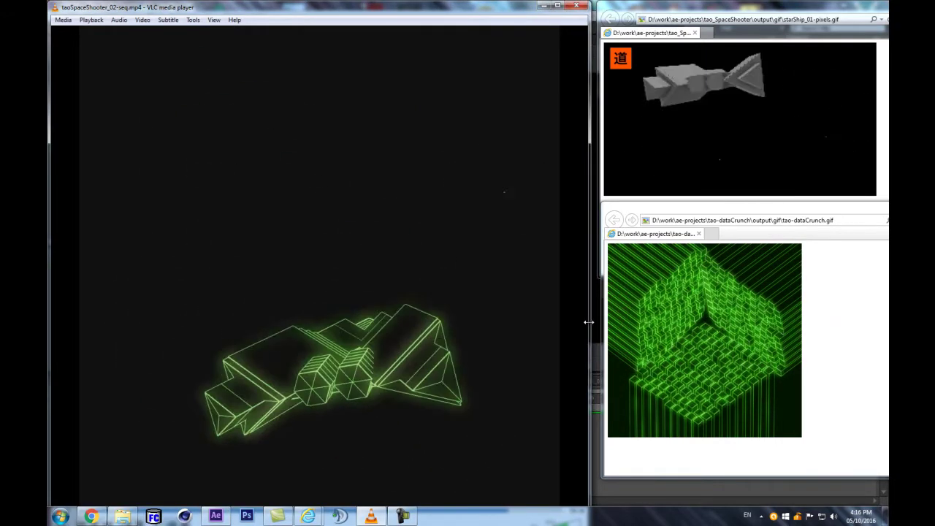
{"action": "left_click_drag", "start_coordinate": [589, 321], "coordinate": [593, 326]}
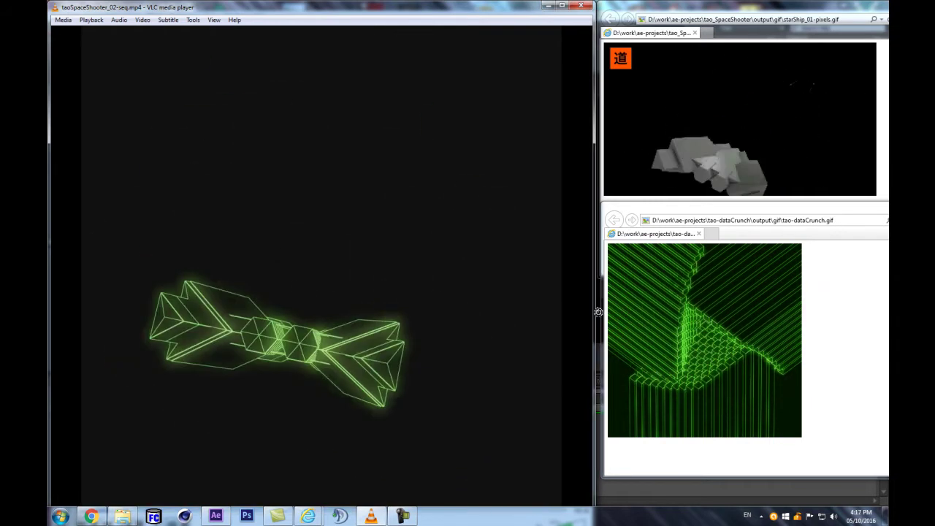
{"action": "left_click_drag", "start_coordinate": [594, 313], "coordinate": [596, 313]}
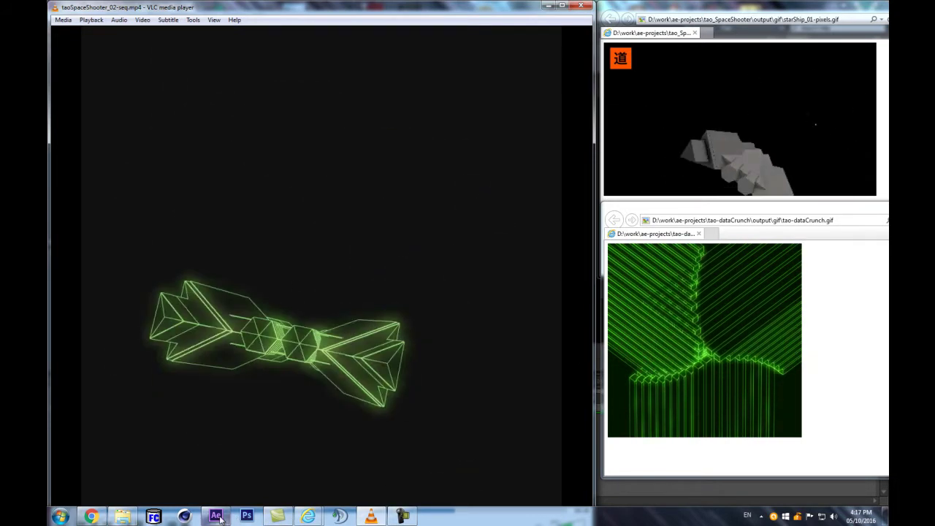
Switch to After Effects and delete the existing TAO composition from the project.
{"action": "mouse_move", "coordinate": [220, 518]}
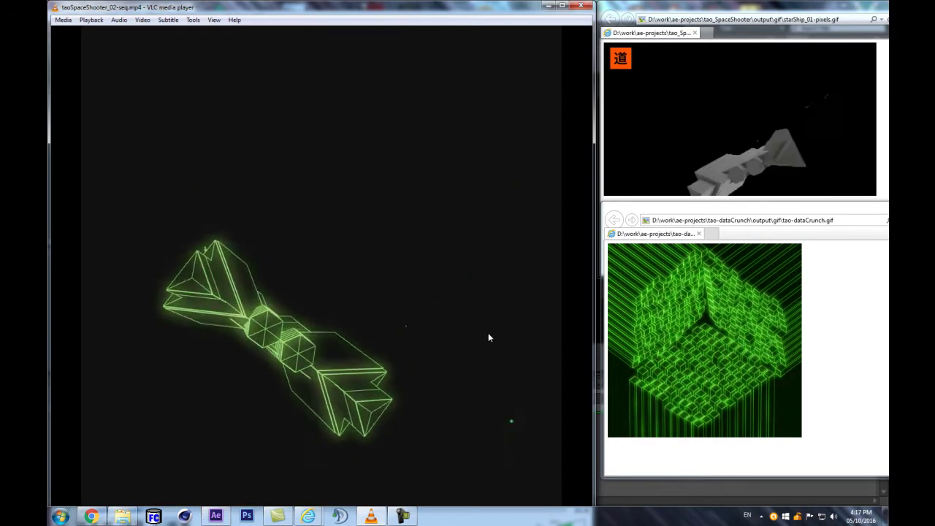
{"action": "left_click", "coordinate": [216, 516]}
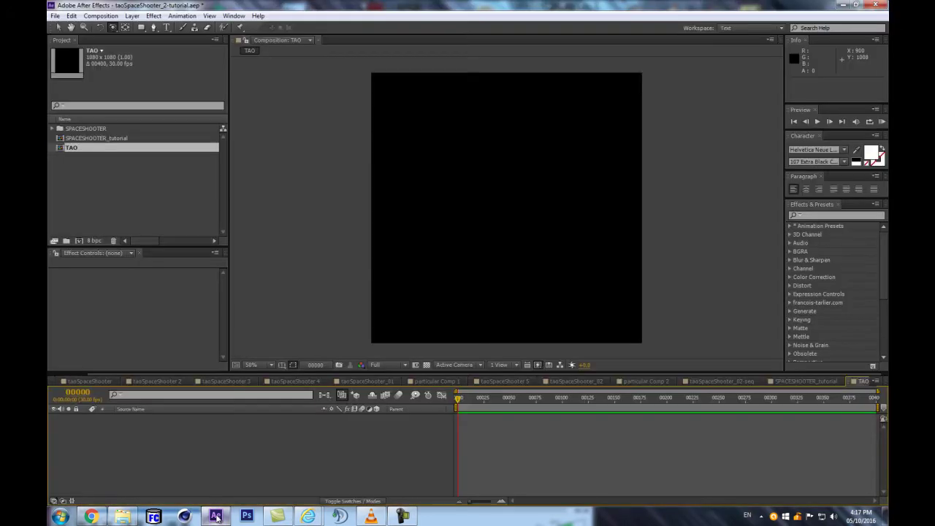
{"action": "left_click", "coordinate": [89, 149]}
{"action": "key", "text": "Delete"}
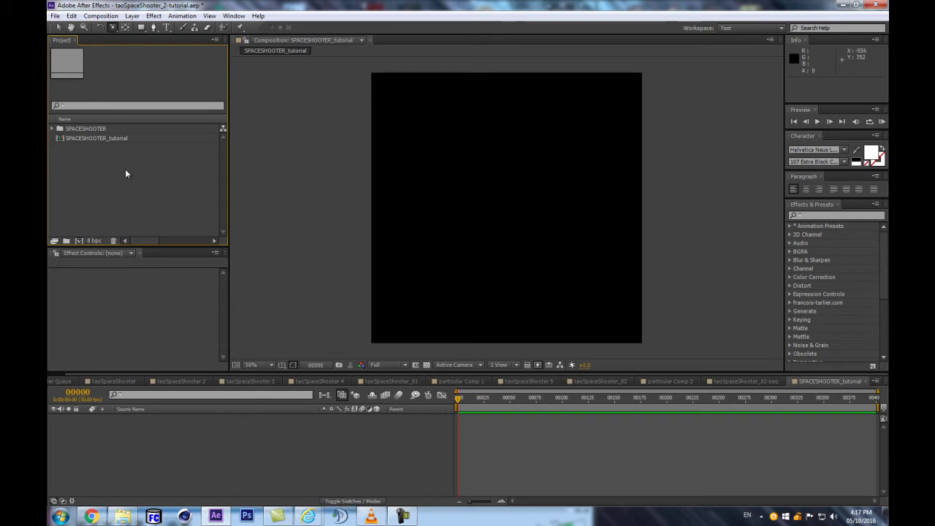
Create a new composition named TAO-starship with the default settings.
{"action": "key", "text": "ctrl+n"}
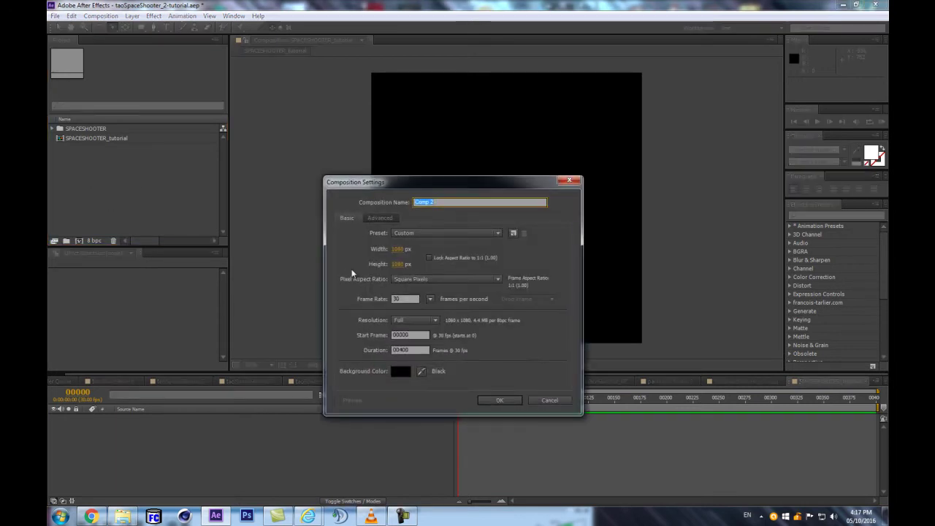
{"action": "type", "text": "TAO"}
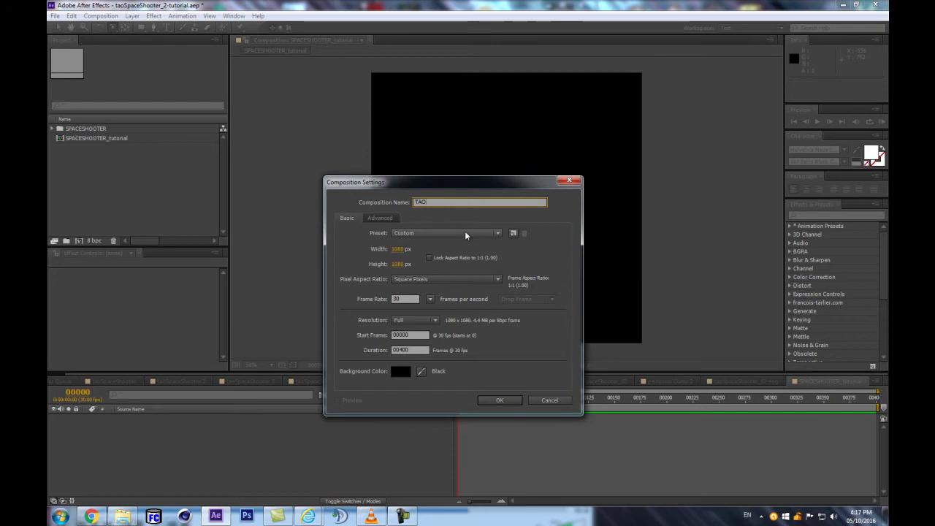
{"action": "type", "text": "-star"}
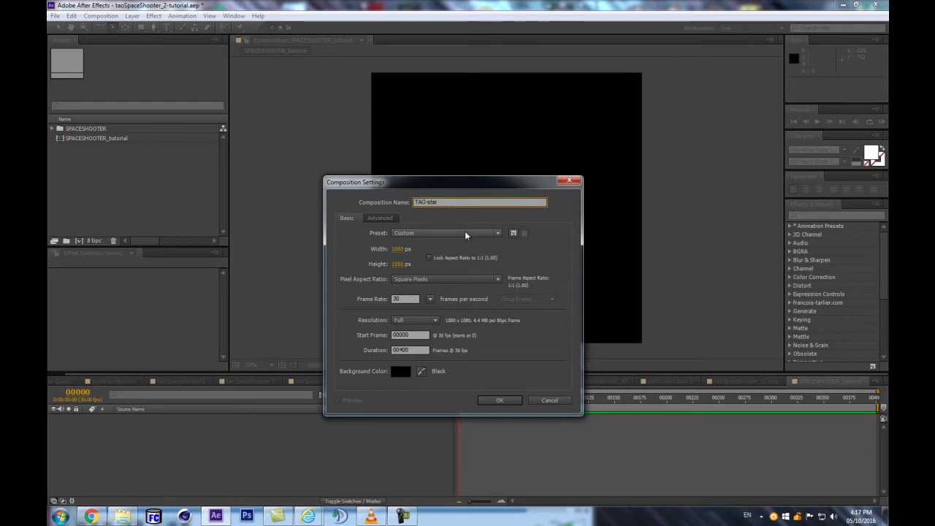
{"action": "type", "text": "ship"}
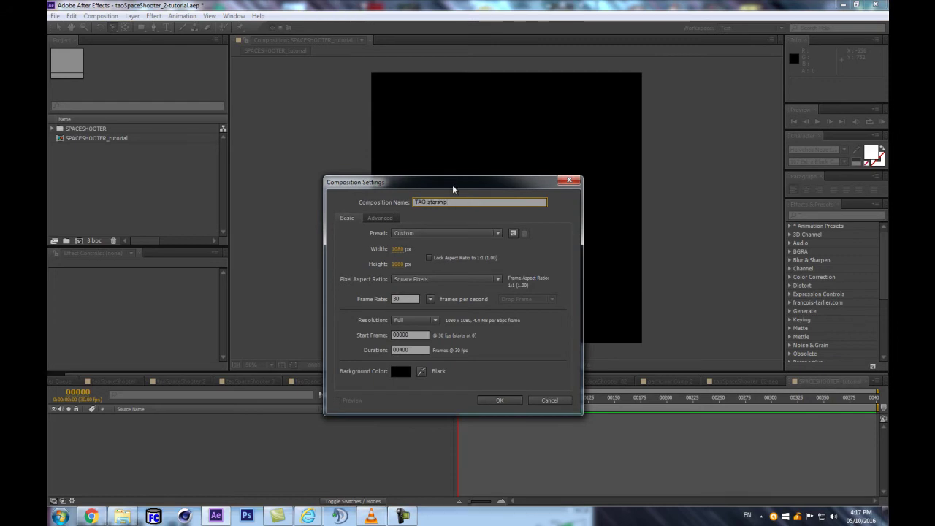
{"action": "key", "text": "Return"}
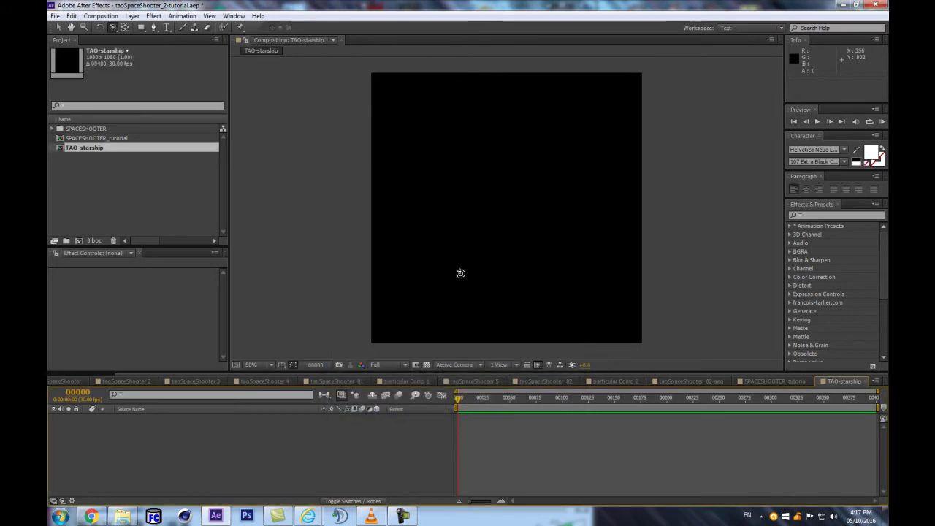
Add a black solid layer named TAO to the TAO-starship composition.
{"action": "key", "text": "ctrl+y"}
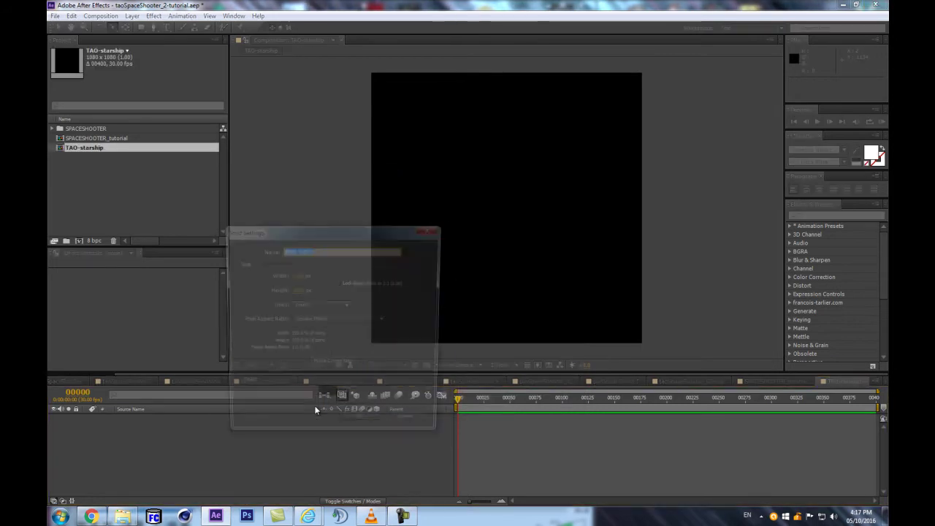
{"action": "type", "text": "TAO"}
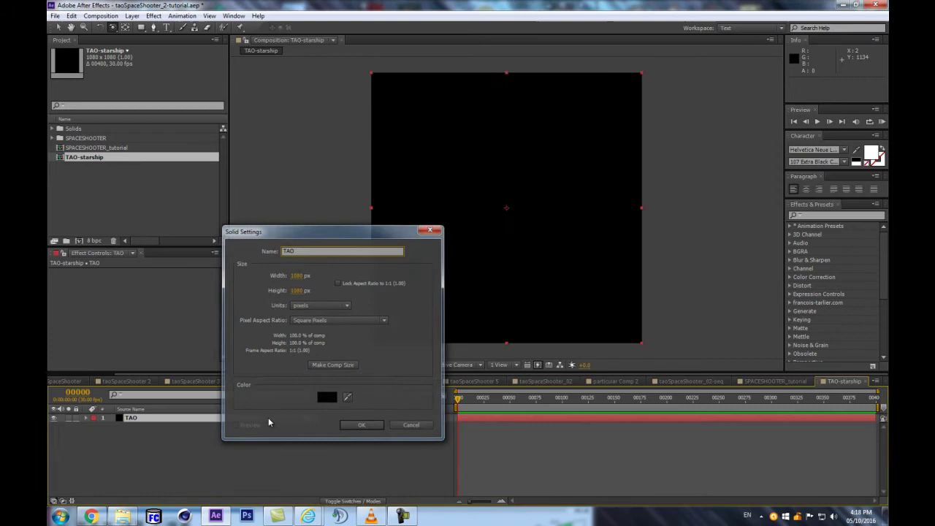
{"action": "key", "text": "Return"}
Find the Trapcode Tao effect and apply it to the TAO solid layer.
{"action": "left_click", "coordinate": [813, 216]}
{"action": "type", "text": "tao"}
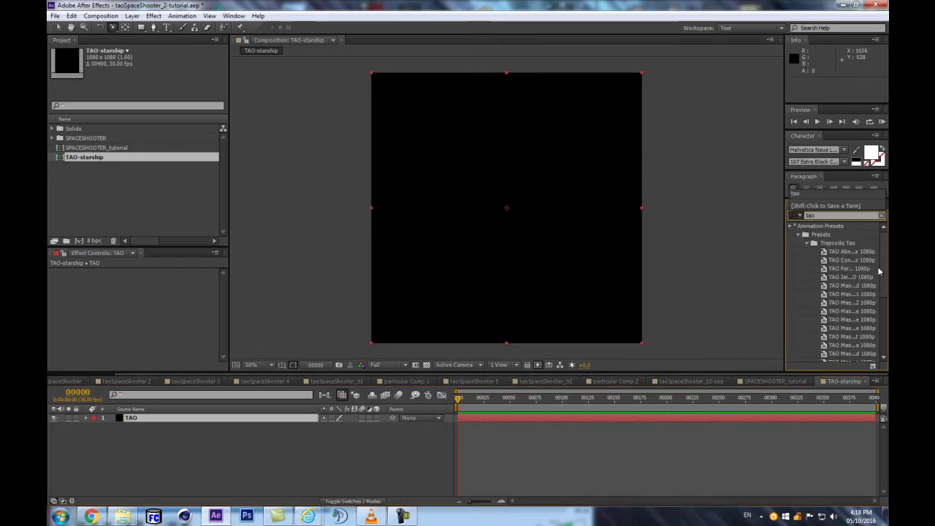
{"action": "scroll", "coordinate": [879, 271], "scroll_direction": "down", "scroll_amount": 5}
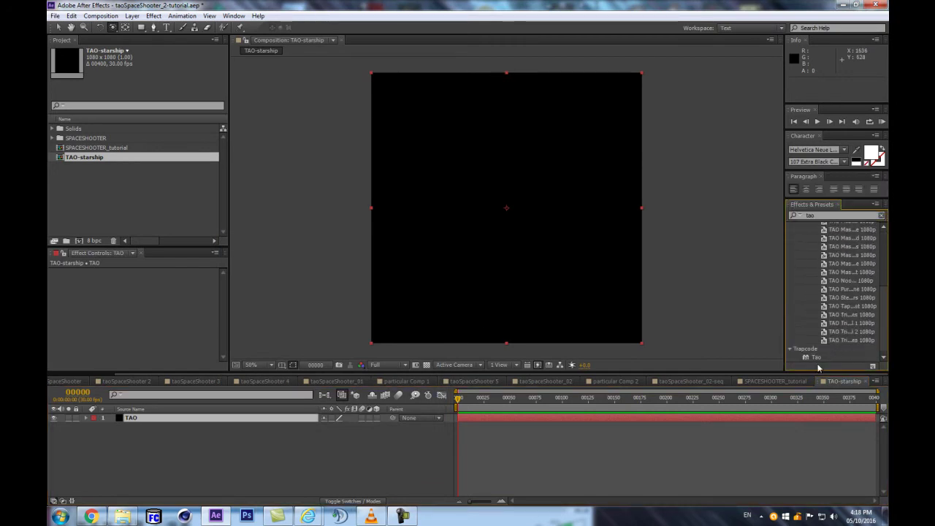
{"action": "left_click_drag", "start_coordinate": [209, 418], "coordinate": [210, 417]}
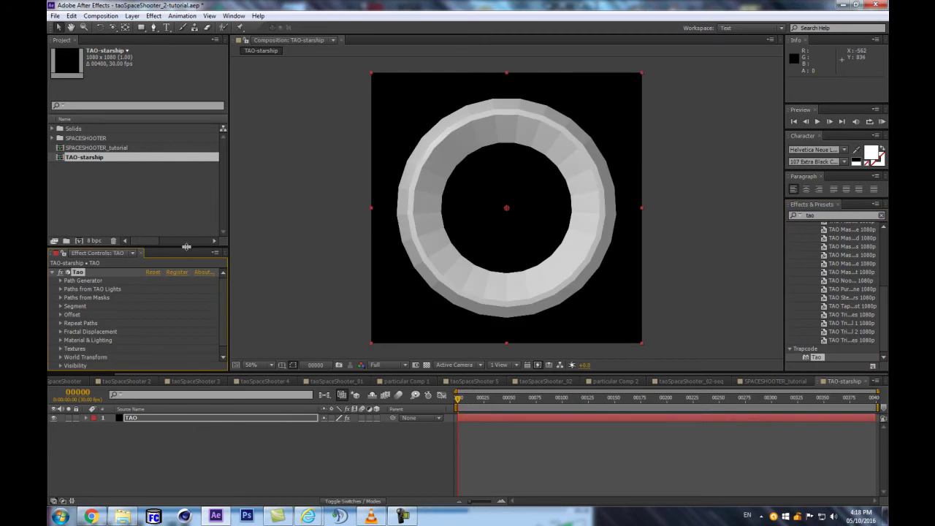
In Tao's Rendering settings, set Shader to Density and Draw to Wireframe, and enlarge the effect controls and viewer areas.
{"action": "left_click_drag", "start_coordinate": [186, 246], "coordinate": [186, 169]}
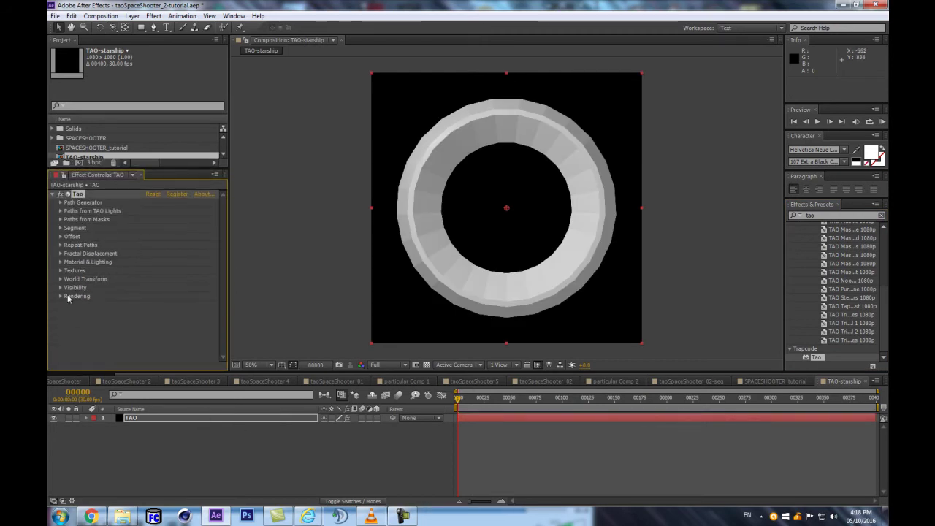
{"action": "left_click", "coordinate": [59, 296]}
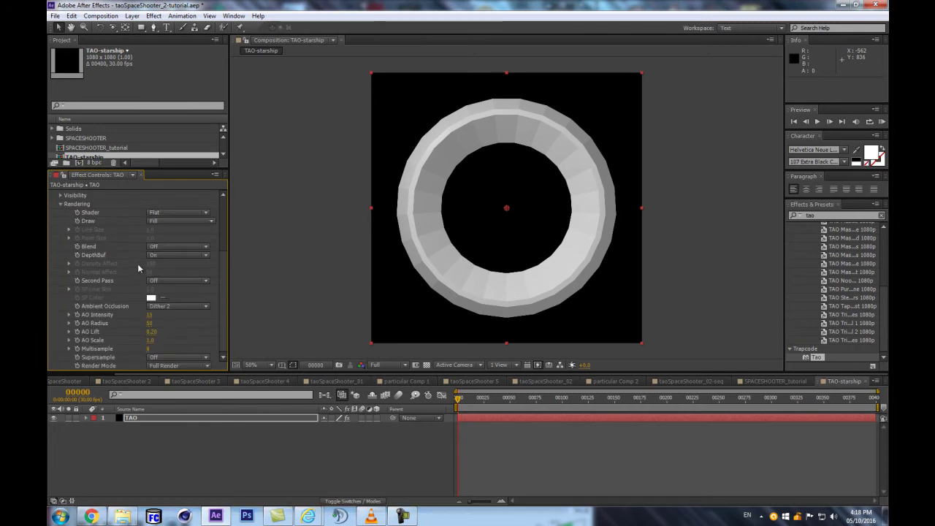
{"action": "left_click", "coordinate": [154, 212]}
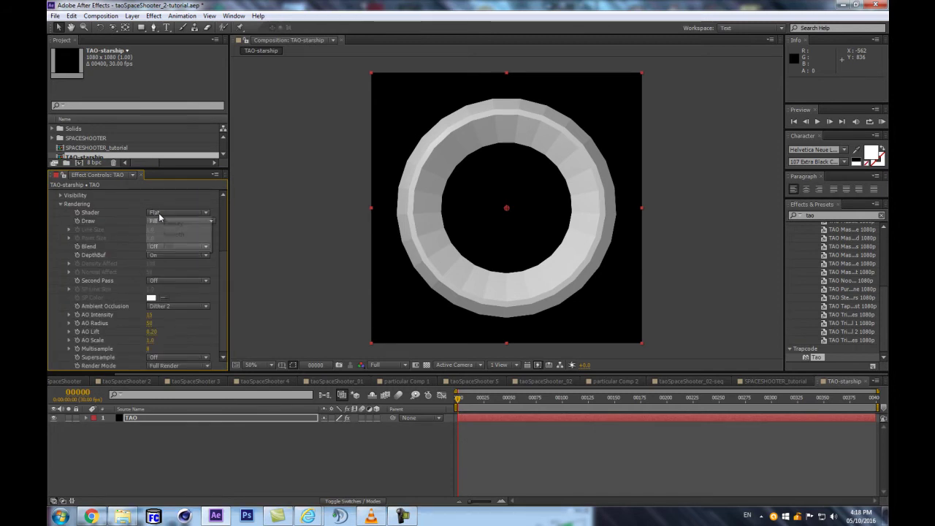
{"action": "left_click", "coordinate": [167, 223]}
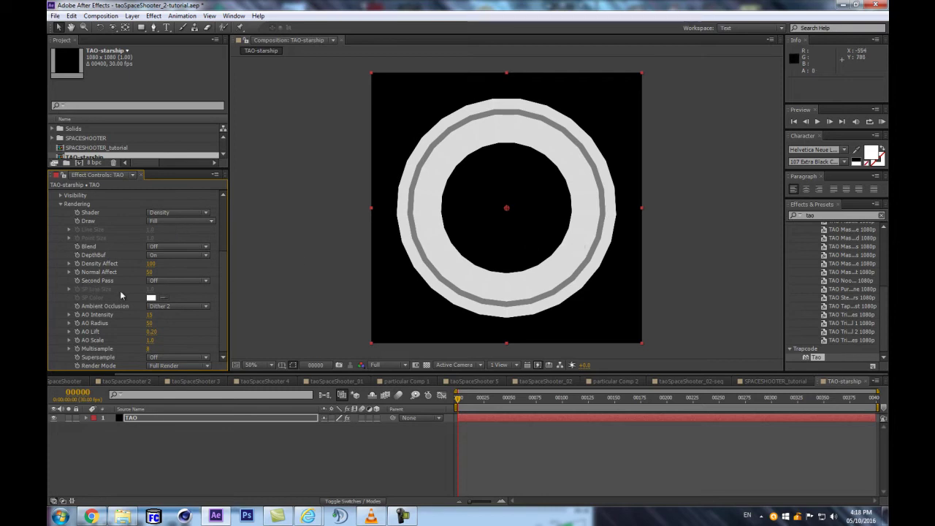
{"action": "left_click", "coordinate": [161, 221]}
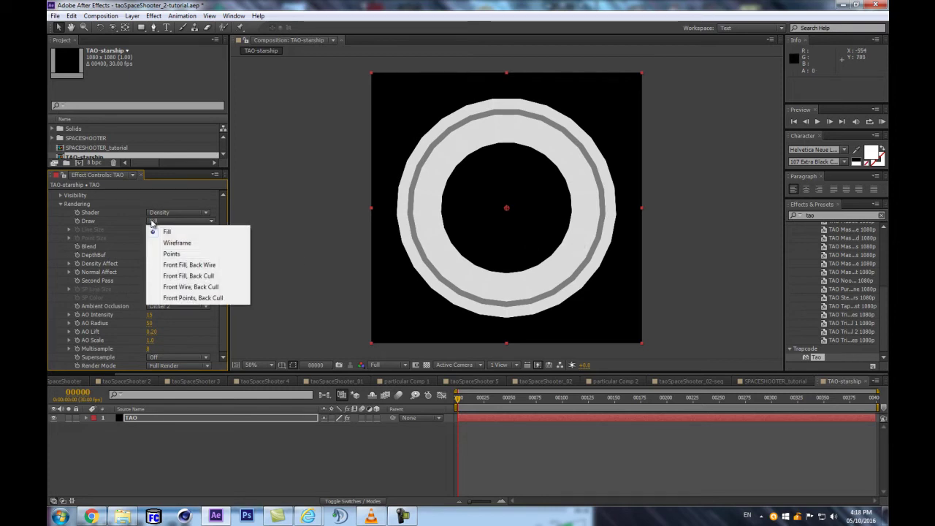
{"action": "left_click", "coordinate": [200, 244]}
{"action": "key", "text": "period"}
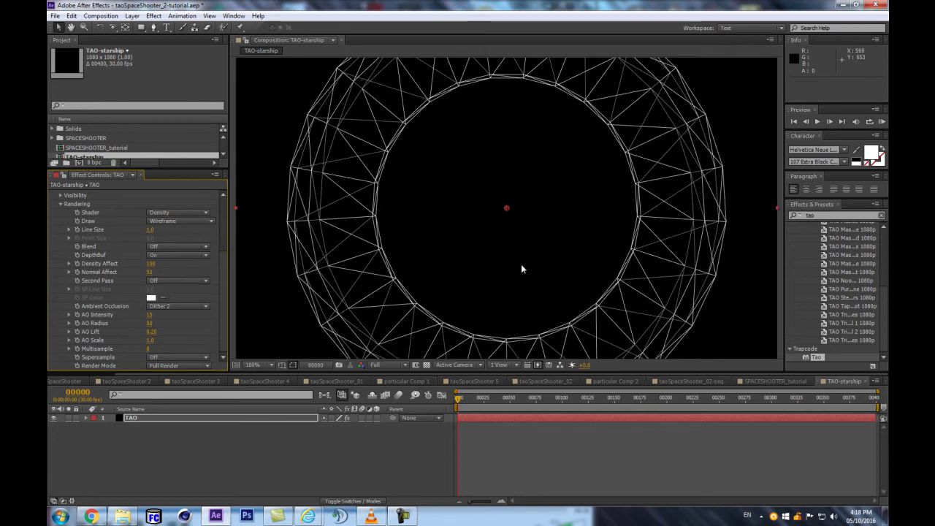
{"action": "left_click_drag", "start_coordinate": [561, 372], "coordinate": [561, 421]}
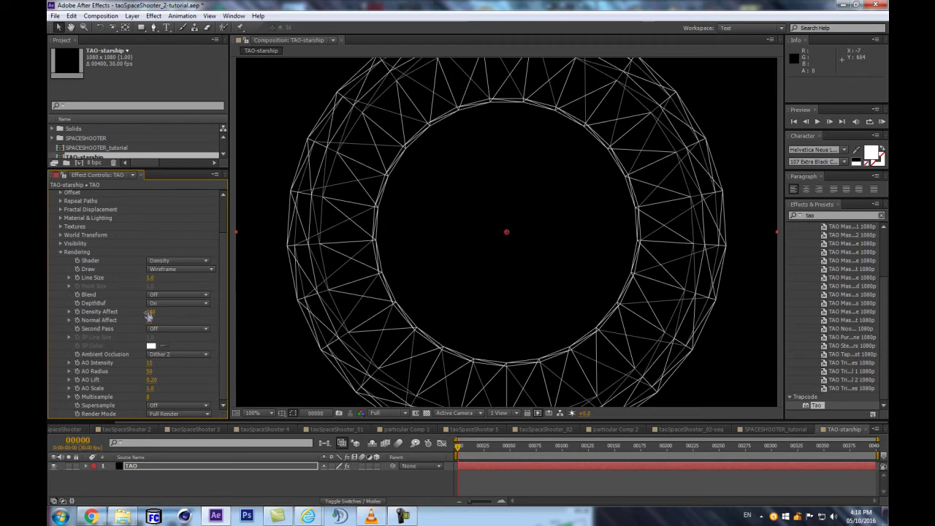
Try Blend set to Normal and DepthBuf set to Off on the Tao wireframe.
{"action": "left_click", "coordinate": [167, 296]}
{"action": "left_click", "coordinate": [165, 318]}
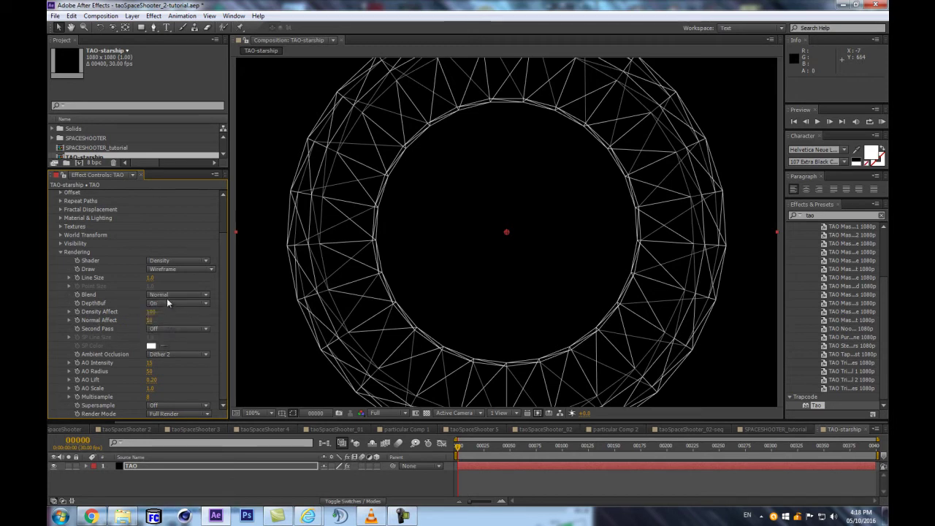
{"action": "left_click", "coordinate": [167, 298]}
{"action": "left_click", "coordinate": [167, 306]}
{"action": "left_click", "coordinate": [168, 326]}
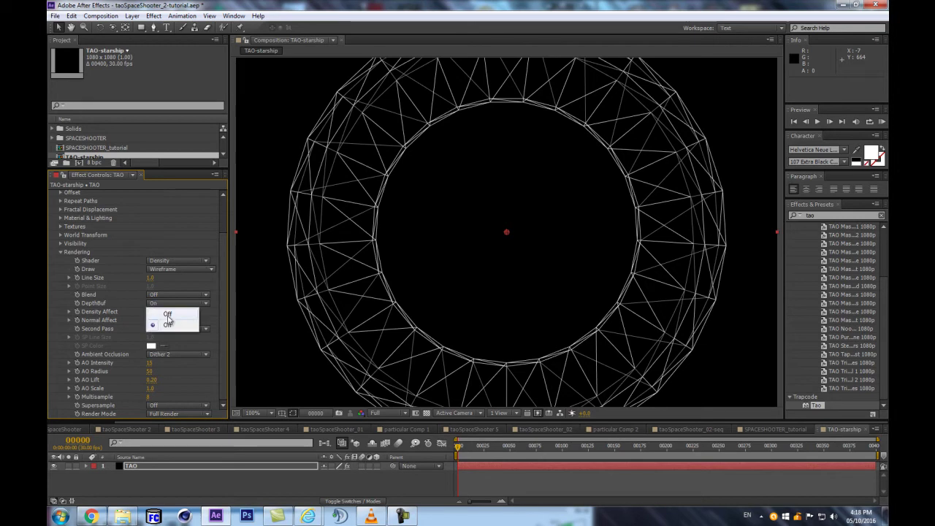
{"action": "left_click", "coordinate": [172, 315]}
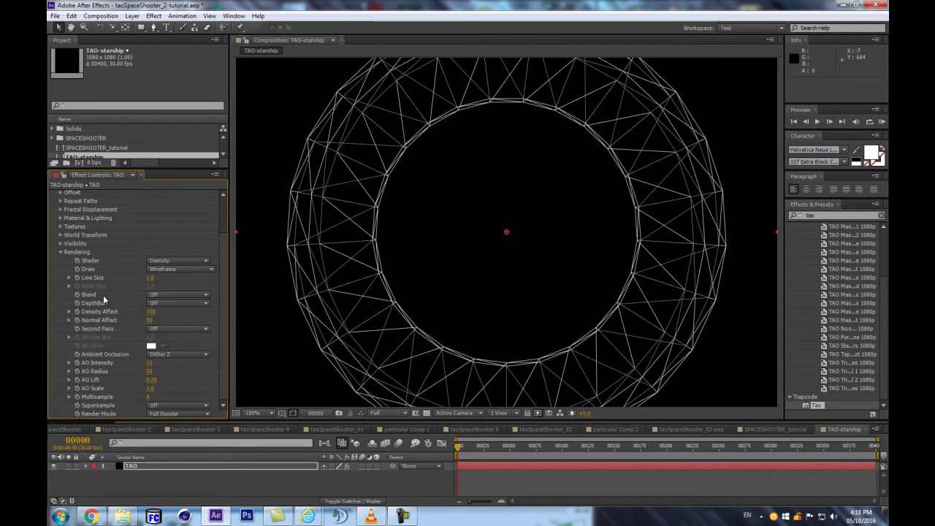
{"action": "key", "text": "ctrl+z"}
{"action": "key", "text": "ctrl+shift+z"}
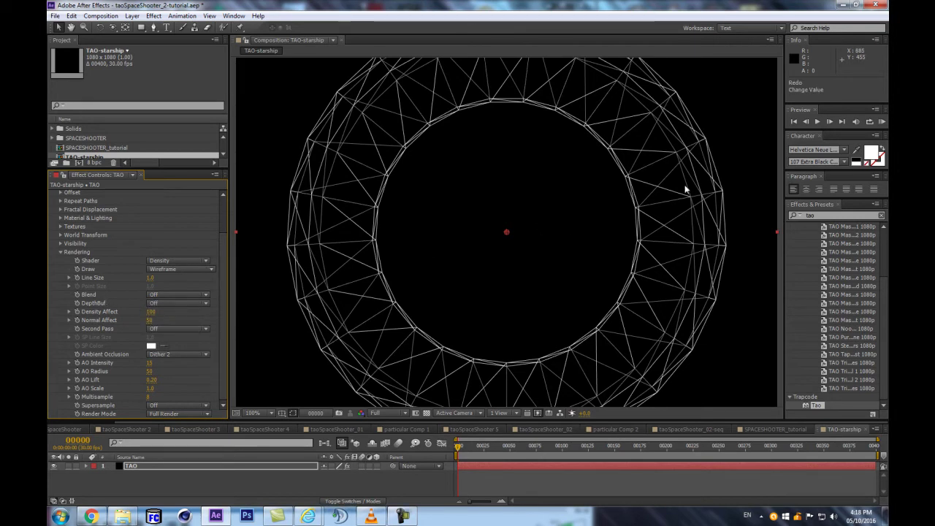
{"action": "key", "text": "ctrl+shift+z"}
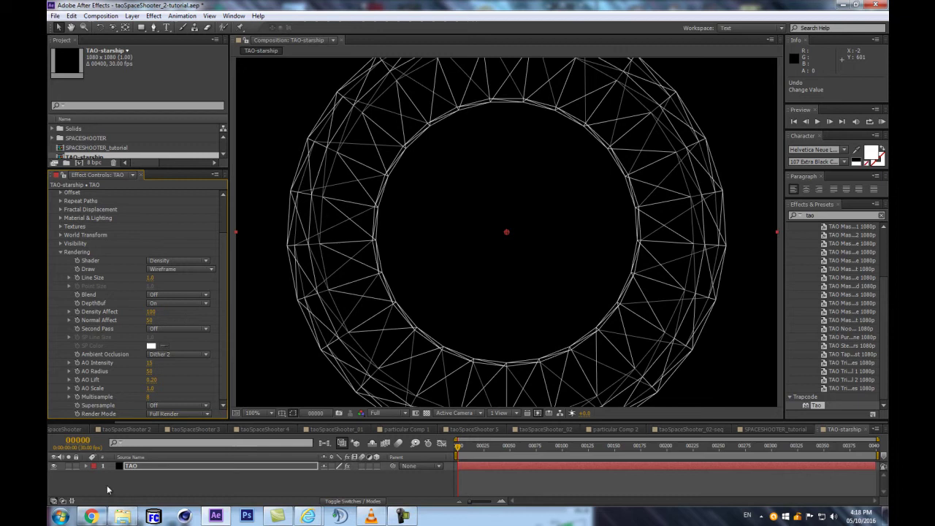
Add a spot light named TAO CUBE to the composition.
{"action": "key", "text": "ctrl+alt+shift+l"}
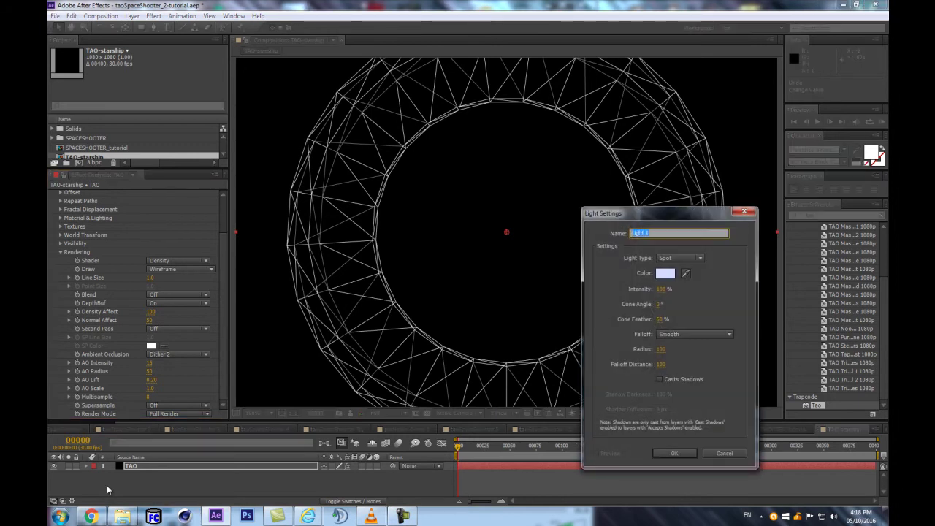
{"action": "type", "text": "TAO CUBE"}
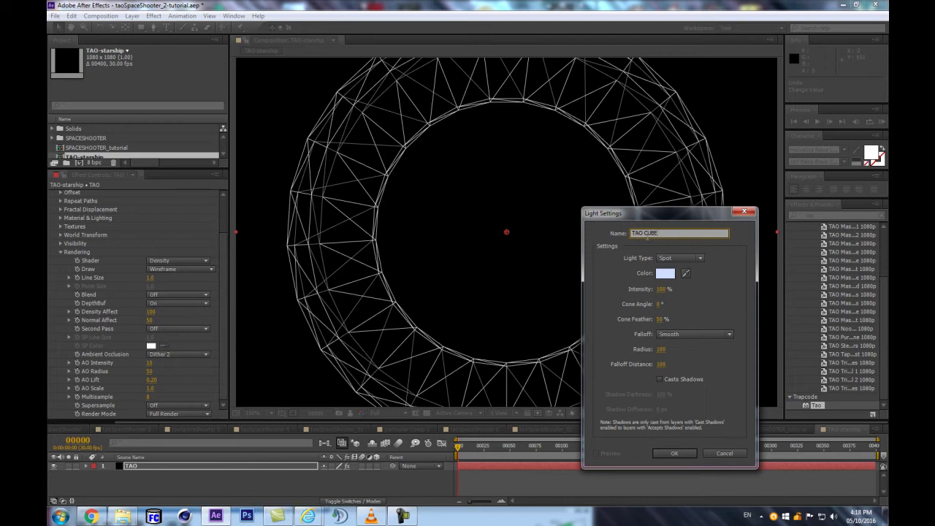
{"action": "left_click", "coordinate": [680, 453]}
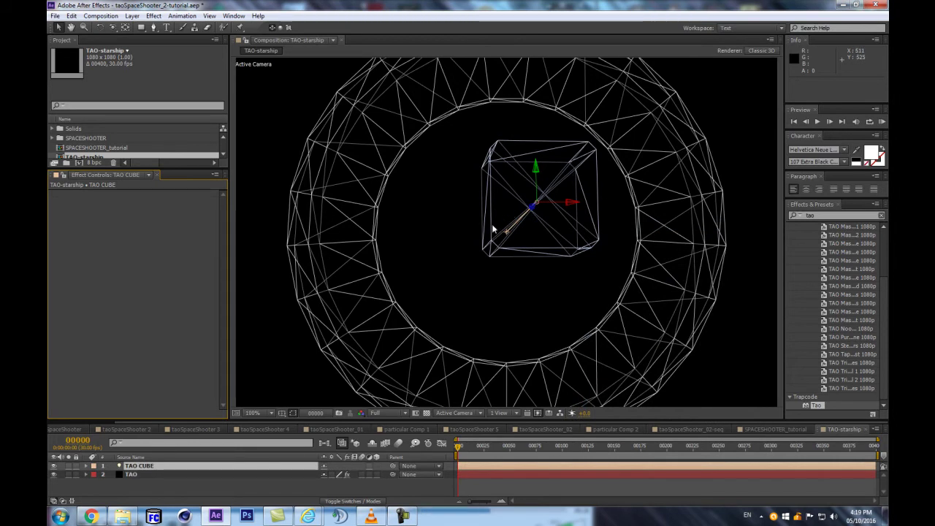
Turn off auto-orientation for the TAO CUBE light.
{"action": "key", "text": "ctrl+alt+o"}
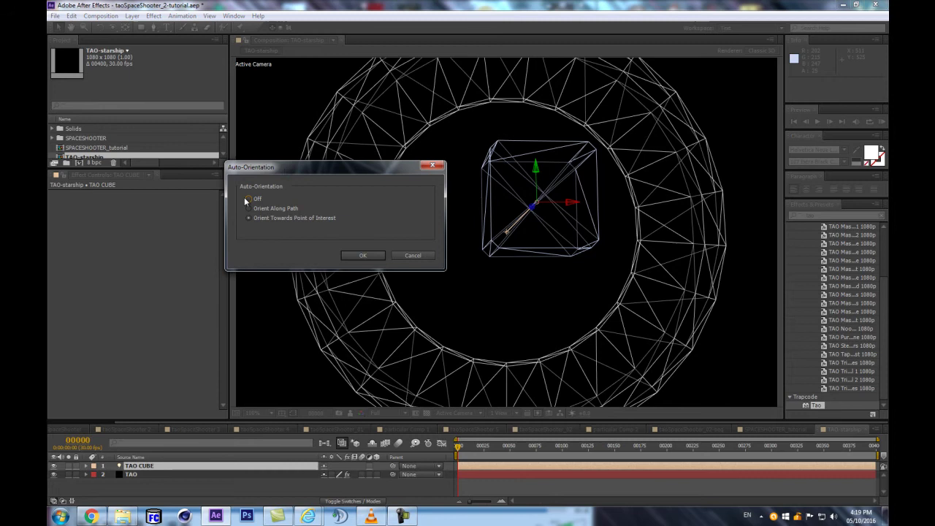
{"action": "left_click", "coordinate": [248, 198]}
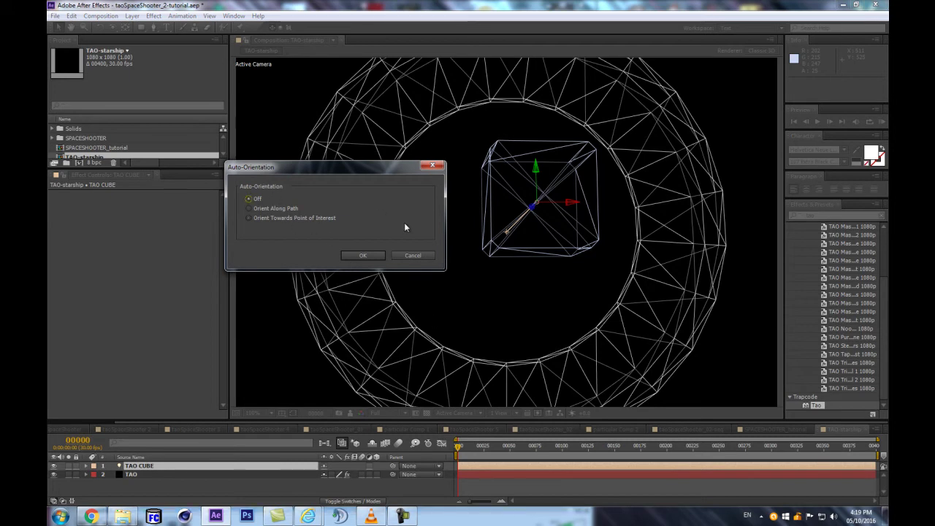
{"action": "key", "text": "Return"}
Reveal the TAO CUBE light's Position and set it to 540, 540, 0.
{"action": "key", "text": "p"}
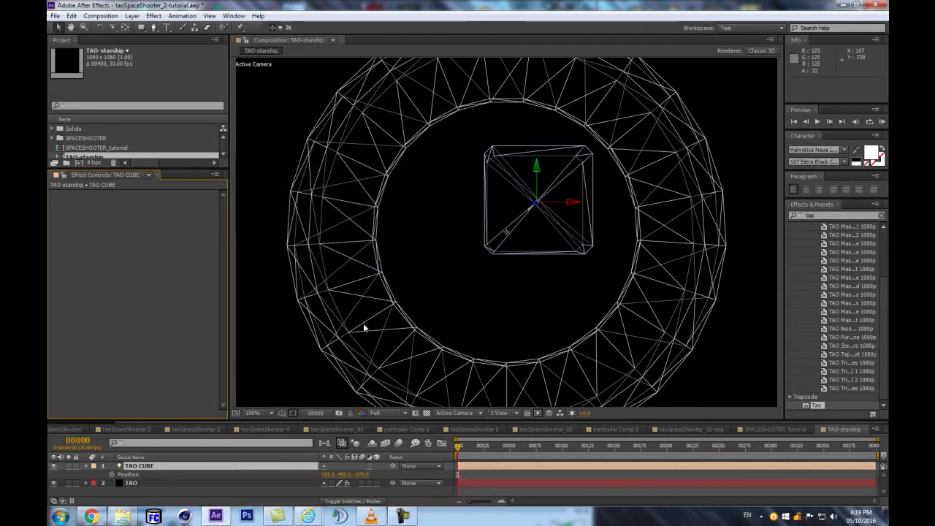
{"action": "left_click", "coordinate": [326, 474]}
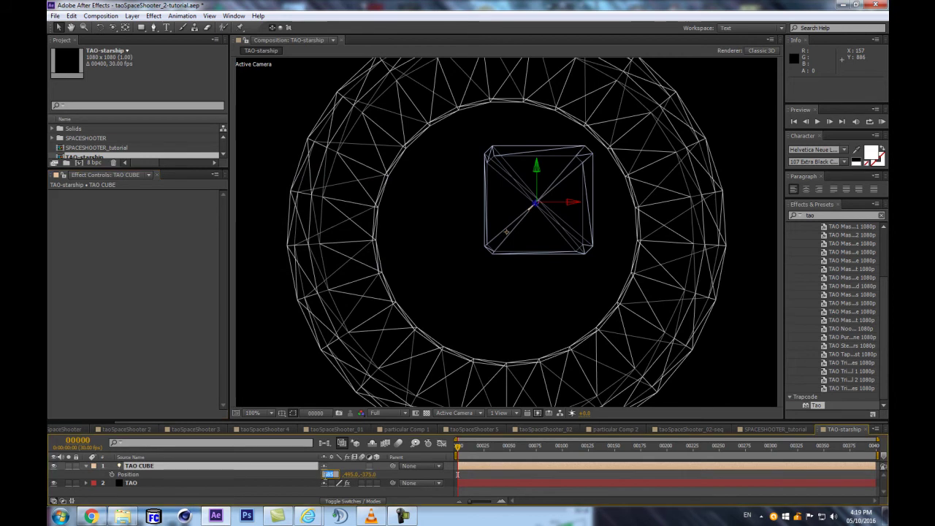
{"action": "type", "text": "540"}
{"action": "key", "text": "Tab"}
{"action": "type", "text": "540"}
{"action": "key", "text": "Tab"}
{"action": "type", "text": "0"}
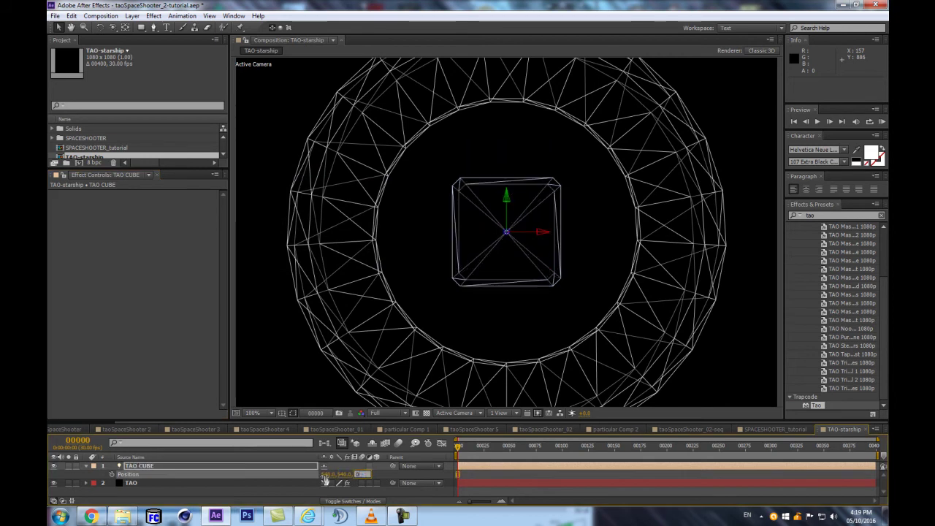
{"action": "key", "text": "Return"}
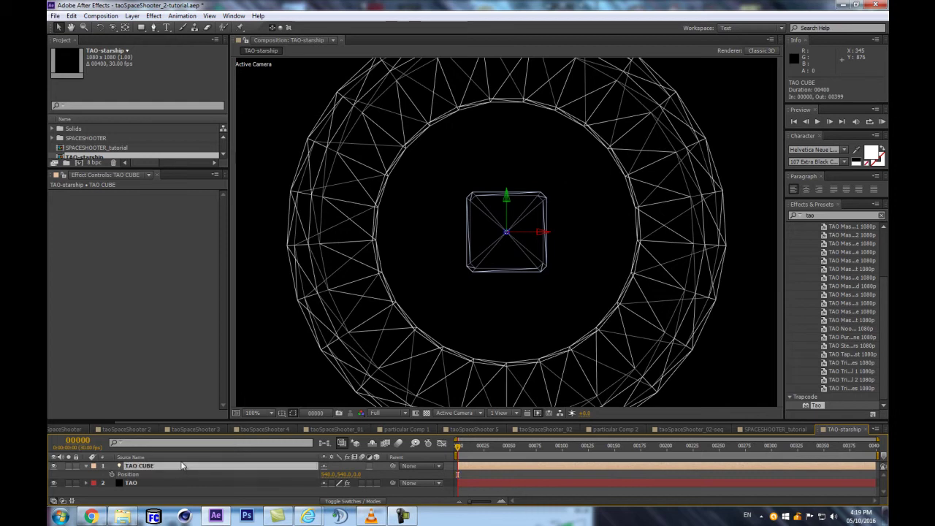
Try shifting the TAO CUBE light along X and undo the move.
{"action": "key", "text": "p"}
{"action": "key", "text": "p"}
{"action": "mouse_move", "coordinate": [327, 475]}
{"action": "left_mouse_down"}
{"action": "mouse_move", "coordinate": [372, 475]}
{"action": "mouse_move", "coordinate": [239, 475]}
{"action": "mouse_move", "coordinate": [337, 471]}
{"action": "left_mouse_up"}
{"action": "key", "text": "ctrl+z"}
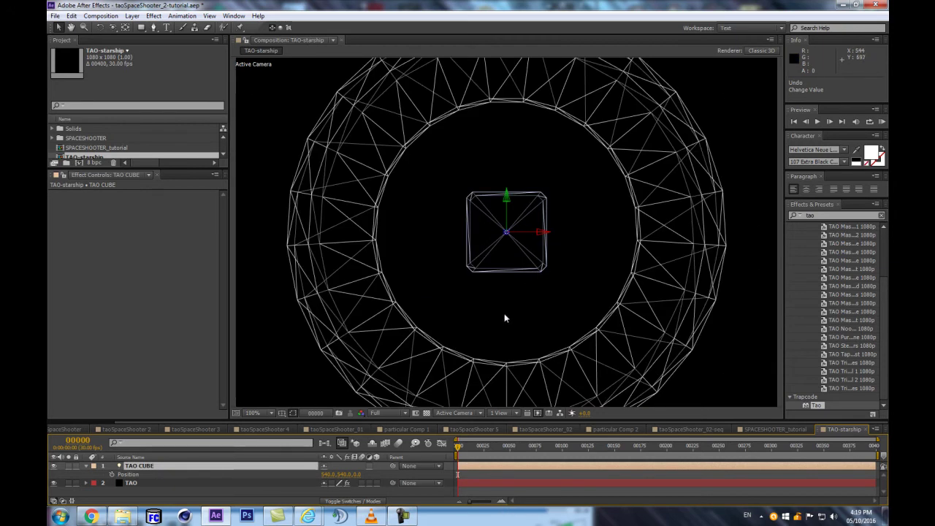
Turn off Generate Path in the Tao effect's Path Generator on the TAO layer.
{"action": "left_click", "coordinate": [212, 483]}
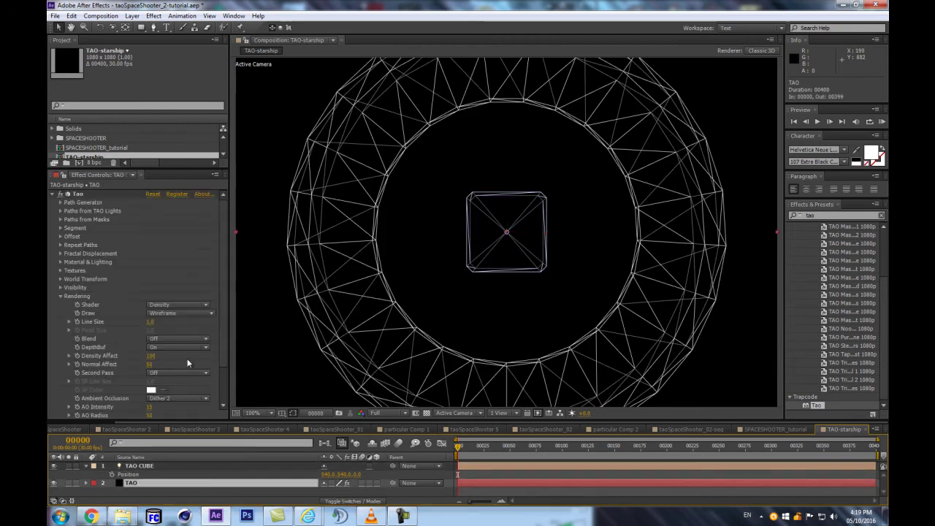
{"action": "left_click", "coordinate": [62, 203]}
{"action": "left_click", "coordinate": [149, 211]}
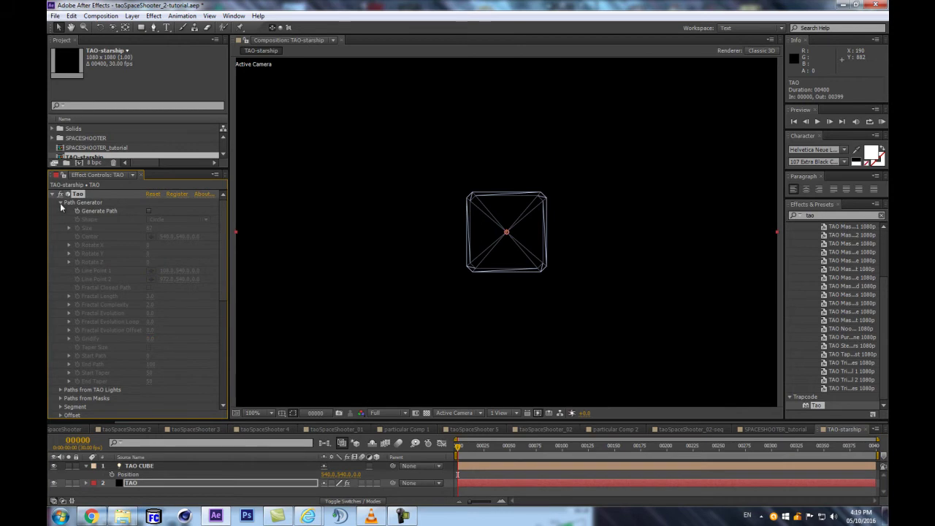
{"action": "left_click", "coordinate": [61, 203]}
{"action": "left_click", "coordinate": [61, 296]}
Rename the TAO CUBE light as TAO CUBE sid:3.
{"action": "left_click", "coordinate": [154, 467]}
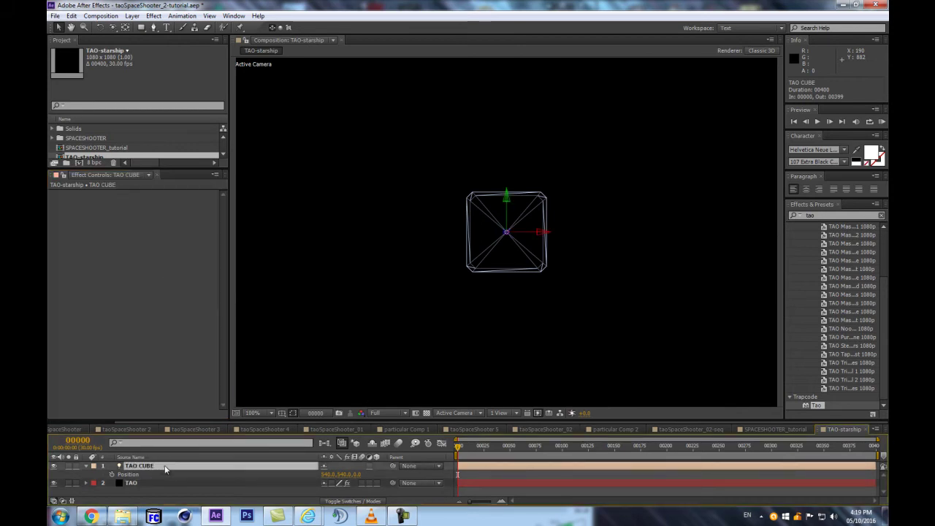
{"action": "key", "text": "Return"}
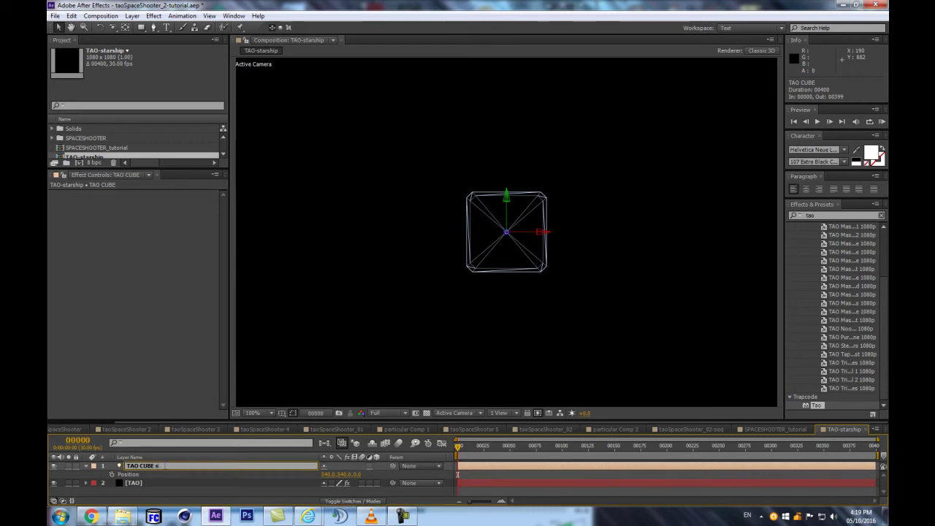
{"action": "type", "text": "sid:"}
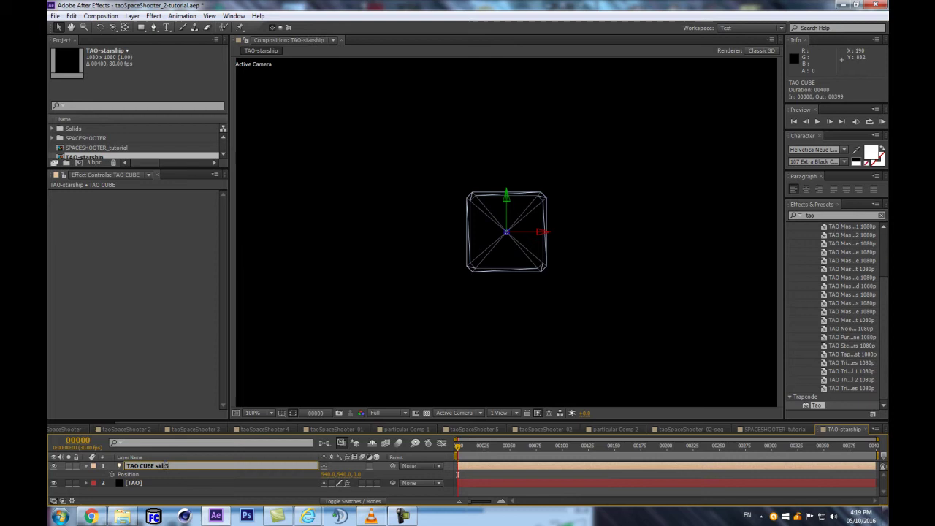
{"action": "type", "text": "3"}
{"action": "key", "text": "Return"}
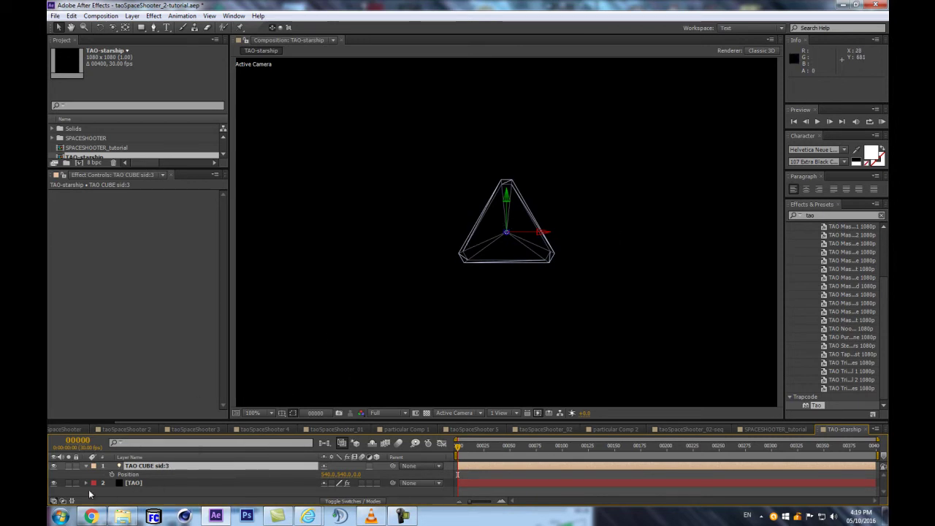
Keyframe the TAO CUBE sid:3 light's Position from frame 0 to X 853 at frame 97, and scrub the motion in an enlarged timeline.
{"action": "key", "text": "p"}
{"action": "key", "text": "p"}
{"action": "left_click_drag", "start_coordinate": [514, 422], "coordinate": [515, 371]}
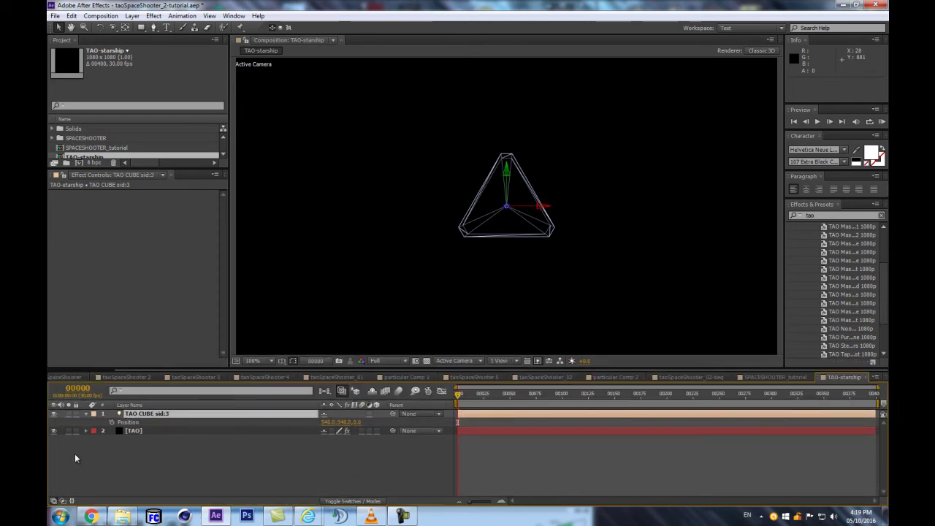
{"action": "left_click", "coordinate": [112, 422]}
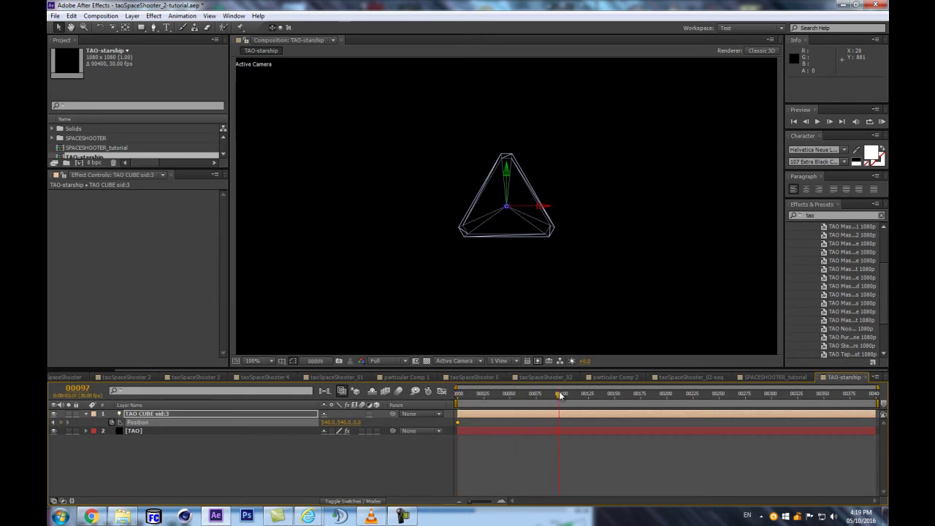
{"action": "left_click_drag", "start_coordinate": [353, 424], "coordinate": [461, 433]}
{"action": "key", "text": "Home"}
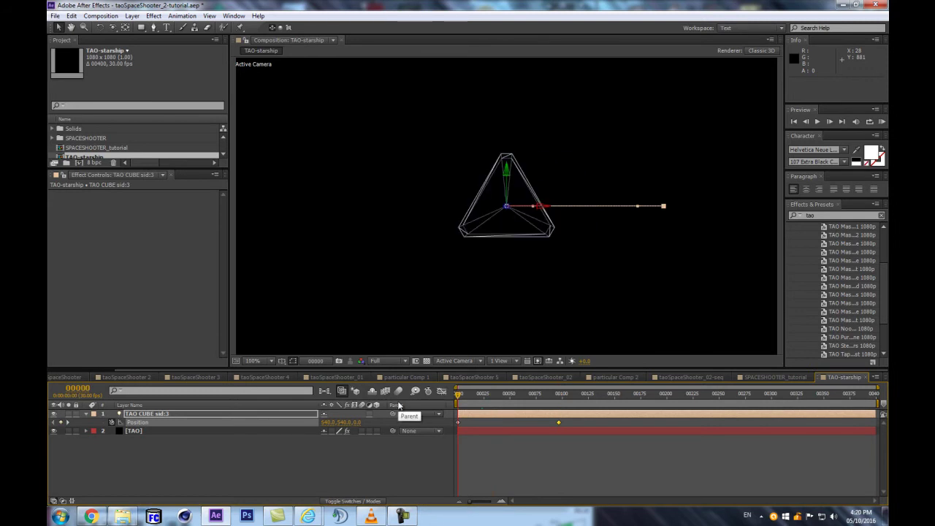
{"action": "left_click_drag", "start_coordinate": [456, 395], "coordinate": [455, 421]}
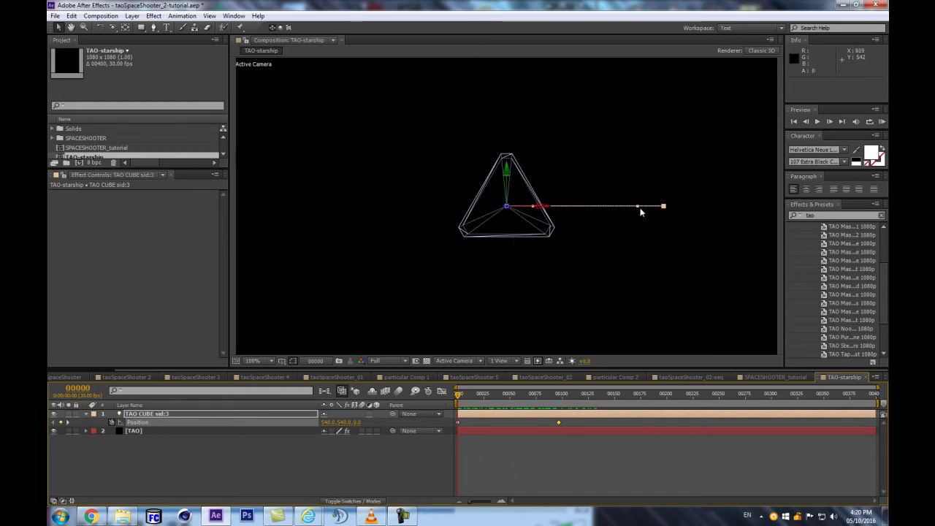
{"action": "left_click_drag", "start_coordinate": [458, 396], "coordinate": [455, 416]}
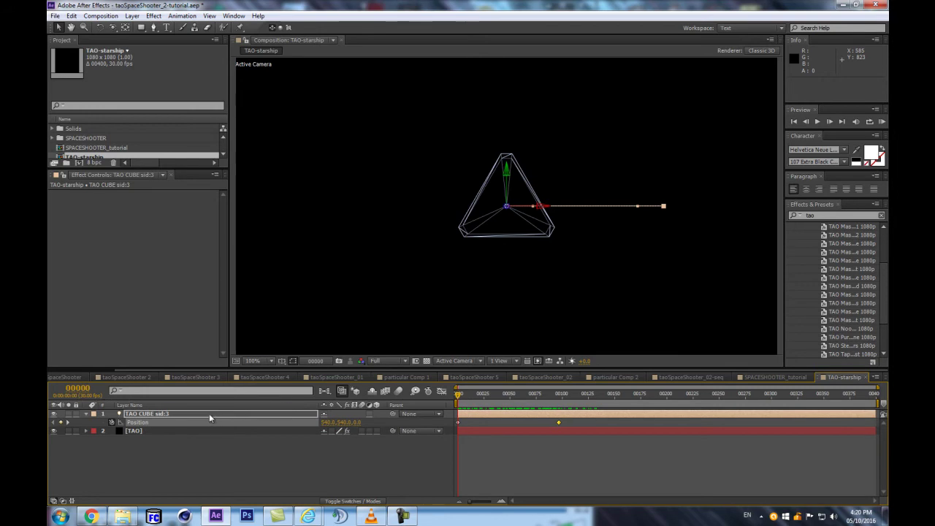
Duplicate the TAO CUBE sid:3 light and rename the copy as TAO sid:3.
{"action": "key", "text": "ctrl+d"}
{"action": "key", "text": "Return"}
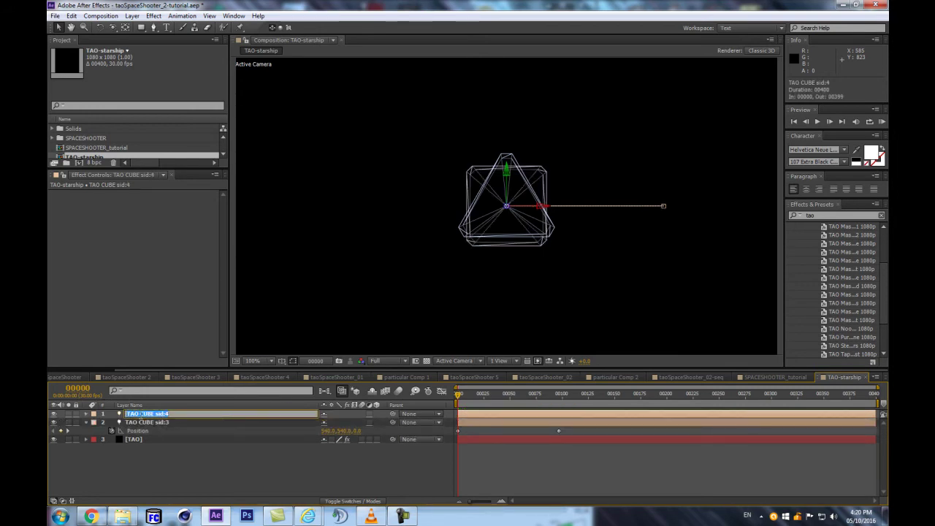
{"action": "left_click_drag", "start_coordinate": [139, 414], "coordinate": [218, 414]}
{"action": "key", "text": "BackSpace"}
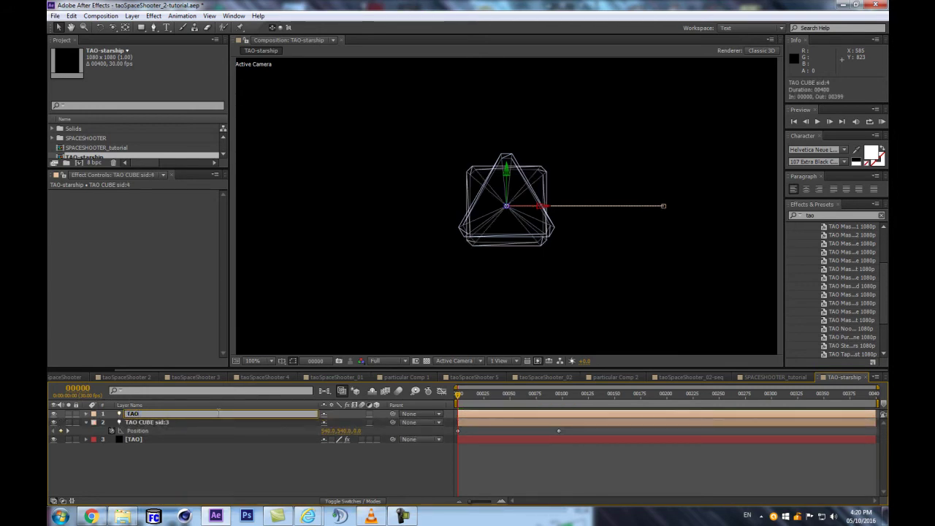
{"action": "key", "text": "Return"}
{"action": "key", "text": "Return"}
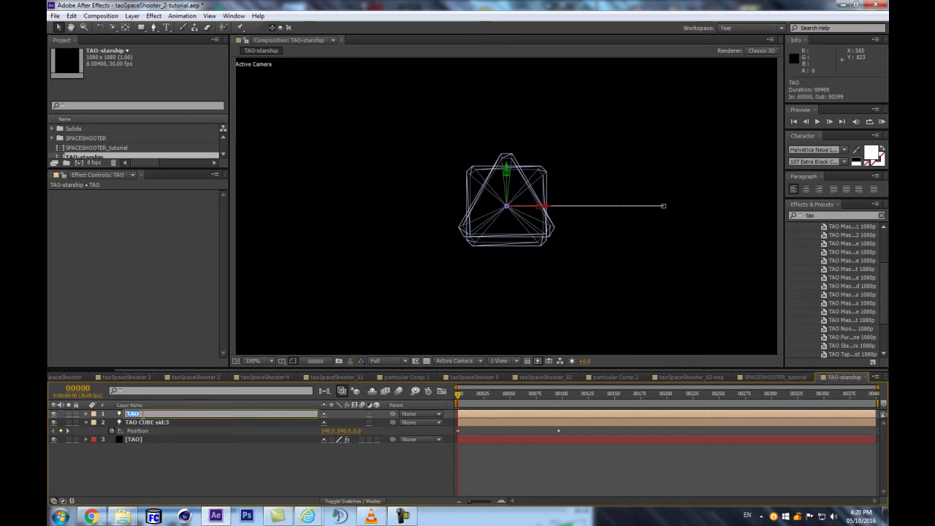
{"action": "type", "text": "sid:3"}
{"action": "key", "text": "Return"}
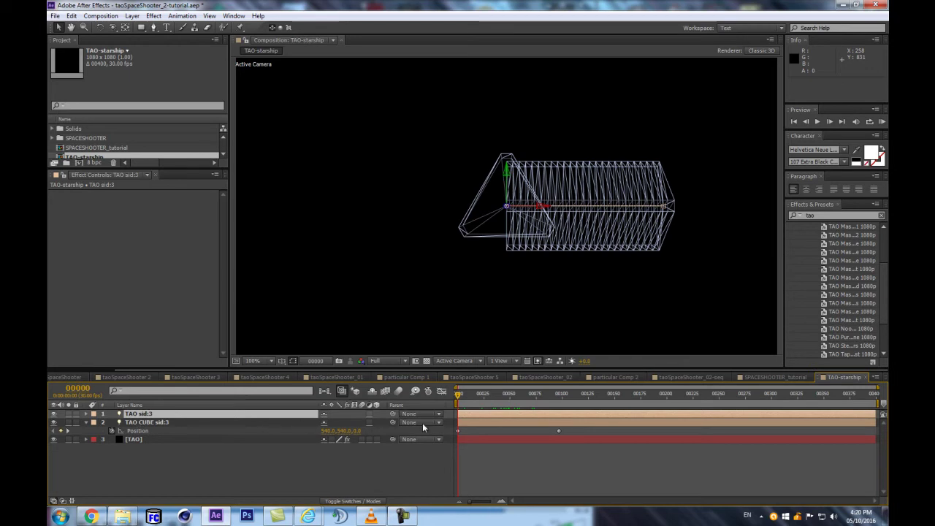
Compare the motion of the two lights and delete the TAO CUBE sid:3 light.
{"action": "key", "text": "u"}
{"action": "left_click_drag", "start_coordinate": [456, 396], "coordinate": [561, 424]}
{"action": "left_click", "coordinate": [153, 439]}
{"action": "key", "text": "Delete"}
{"action": "key", "text": "KP_0"}
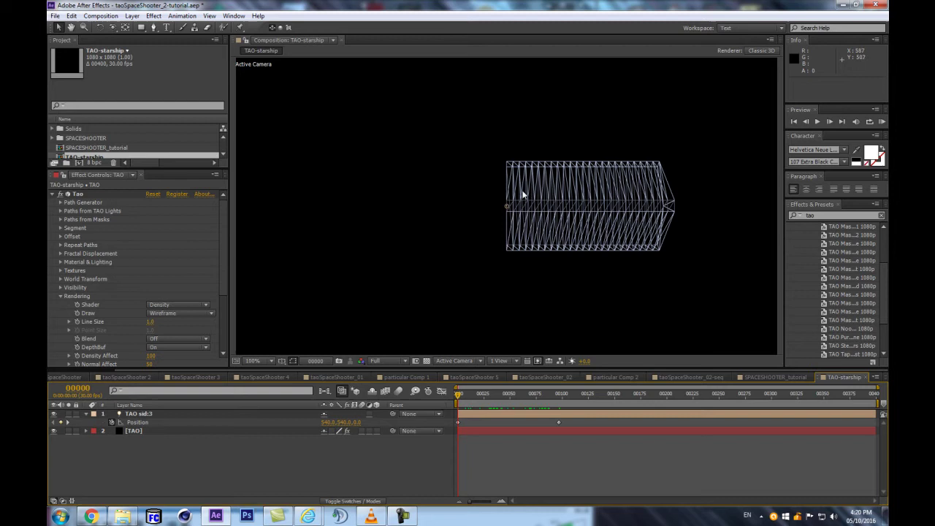
Review Tao's Segment settings and the extruded path at frame 97, and undo the light's deletion.
{"action": "left_click", "coordinate": [60, 228]}
{"action": "scroll", "coordinate": [110, 238], "scroll_direction": "down", "scroll_amount": 2}
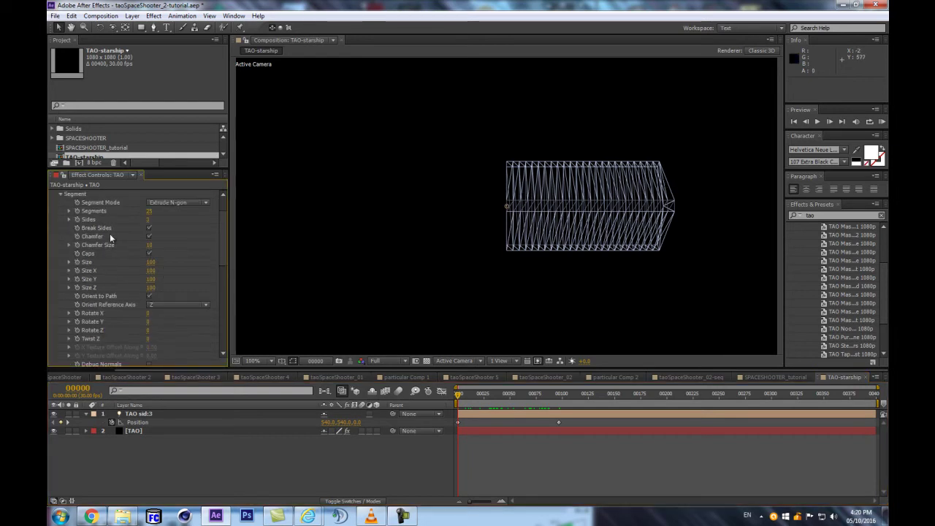
{"action": "left_click_drag", "start_coordinate": [469, 397], "coordinate": [560, 396]}
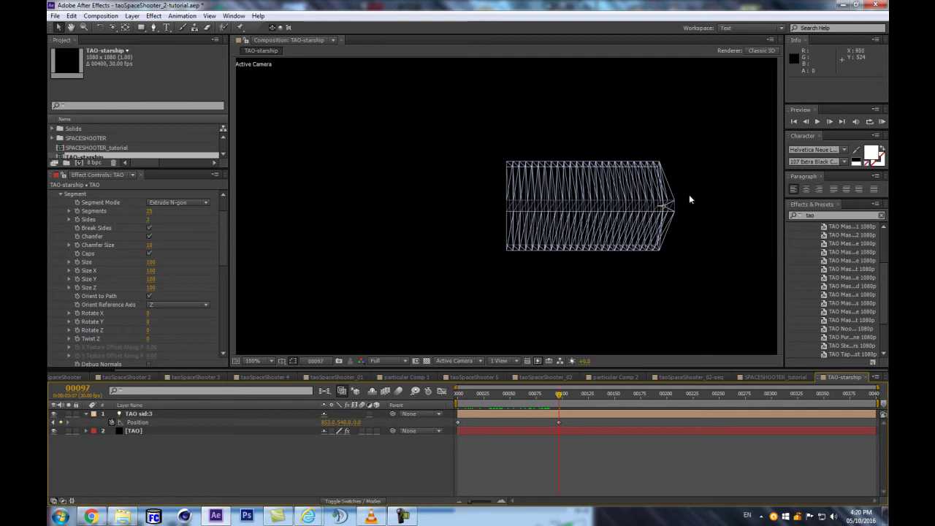
{"action": "key", "text": "ctrl+z"}
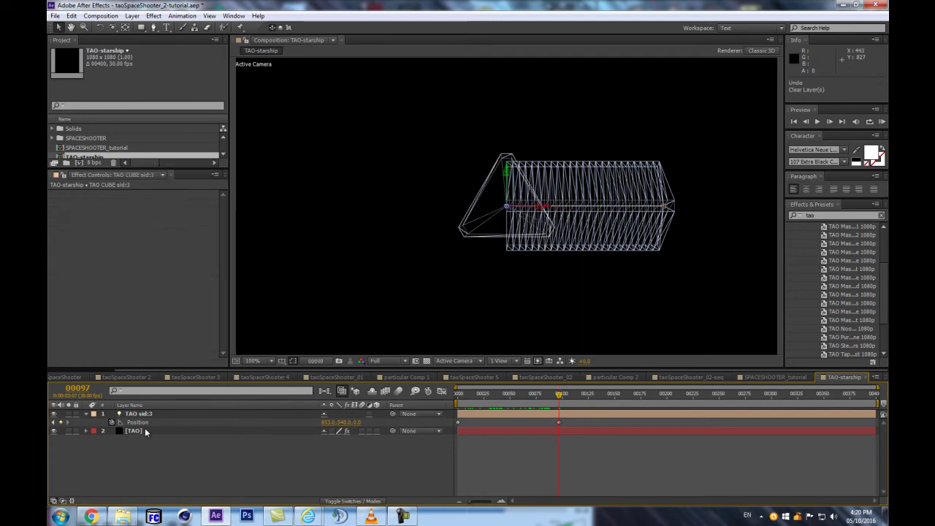
Delete the TAO sid:3 light and scrub the remaining TAO CUBE sid:3 light's Position animation.
{"action": "left_click", "coordinate": [141, 413]}
{"action": "key", "text": "Delete"}
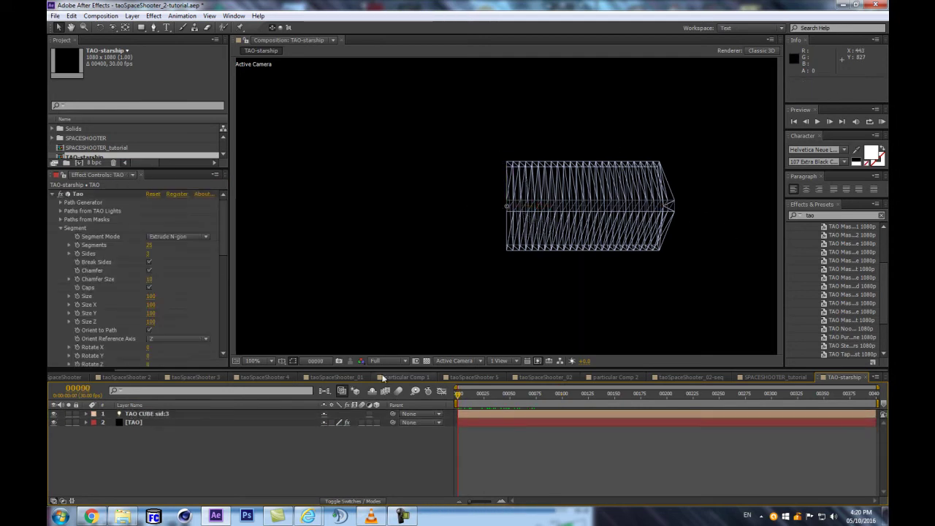
{"action": "key", "text": "ctrl+z"}
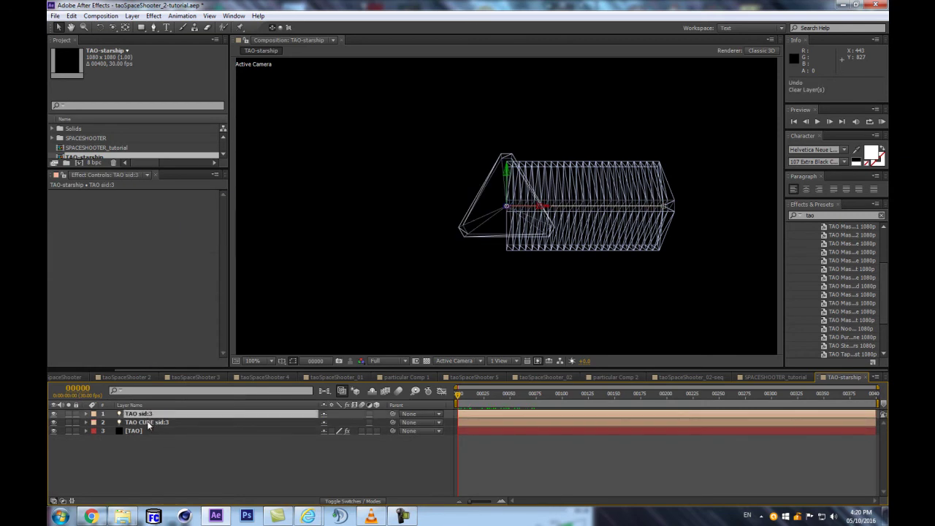
{"action": "key", "text": "Delete"}
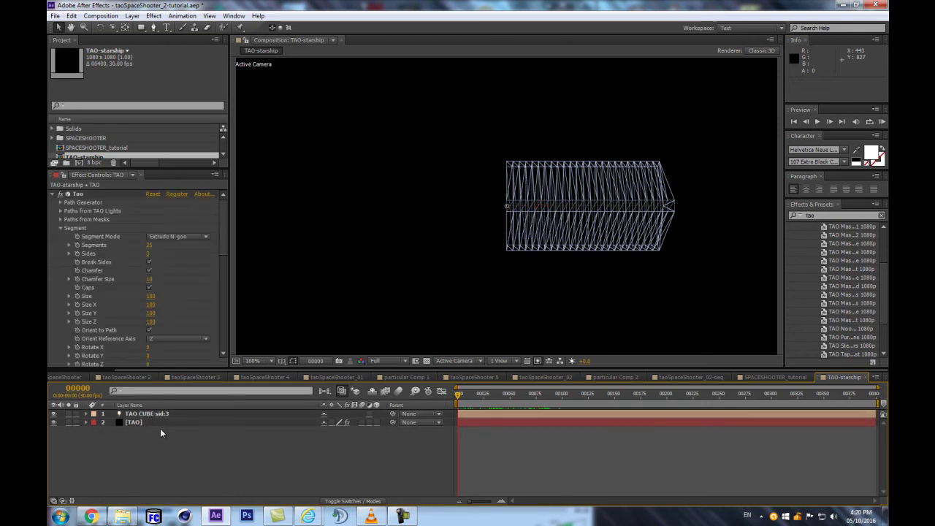
{"action": "key", "text": "p"}
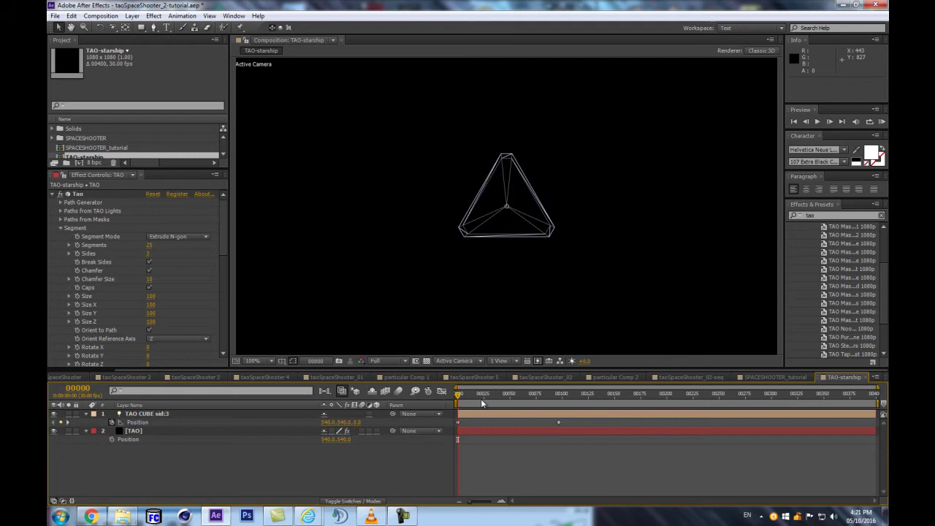
{"action": "mouse_move", "coordinate": [464, 395]}
{"action": "left_mouse_down"}
{"action": "mouse_move", "coordinate": [521, 397]}
{"action": "mouse_move", "coordinate": [458, 395]}
{"action": "left_mouse_up"}
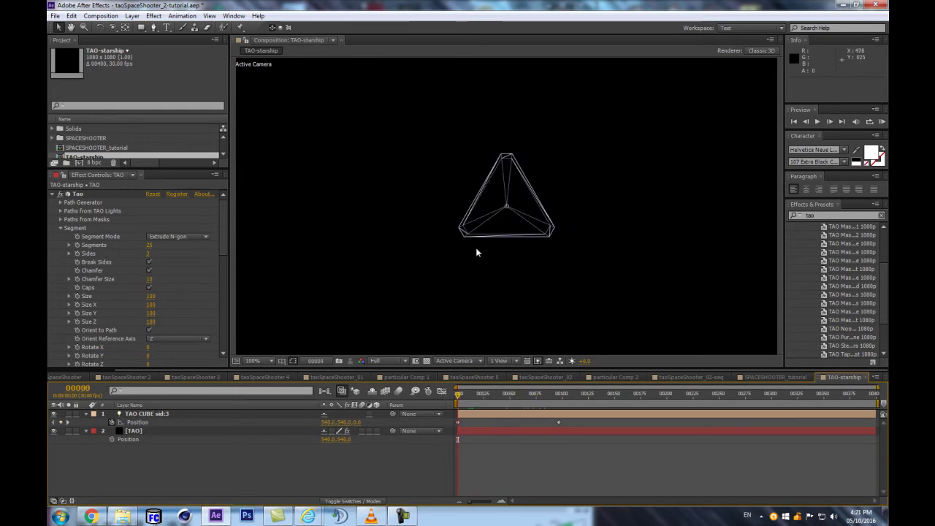
Rename the TAO CUBE sid:3 light as TAO SPHERE sid:3 and inspect the resulting wireframe up close.
{"action": "left_click", "coordinate": [155, 415]}
{"action": "key", "text": "Return"}
{"action": "double_click", "coordinate": [152, 414]}
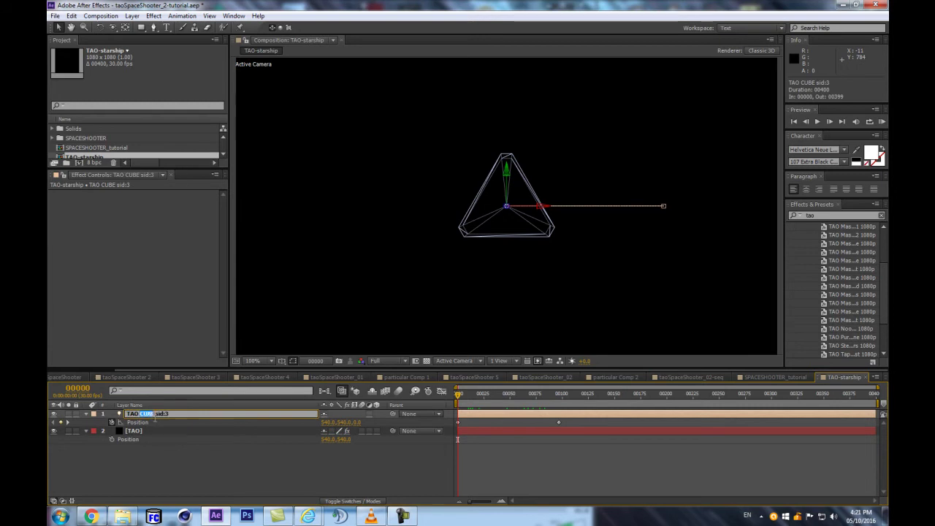
{"action": "type", "text": "SPHER"}
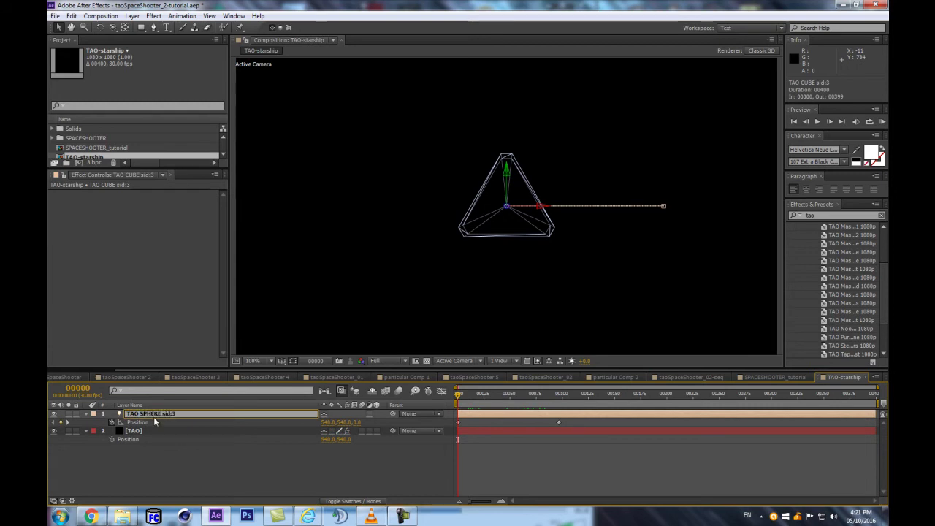
{"action": "key", "text": "Return"}
{"action": "key", "text": "alt+space"}
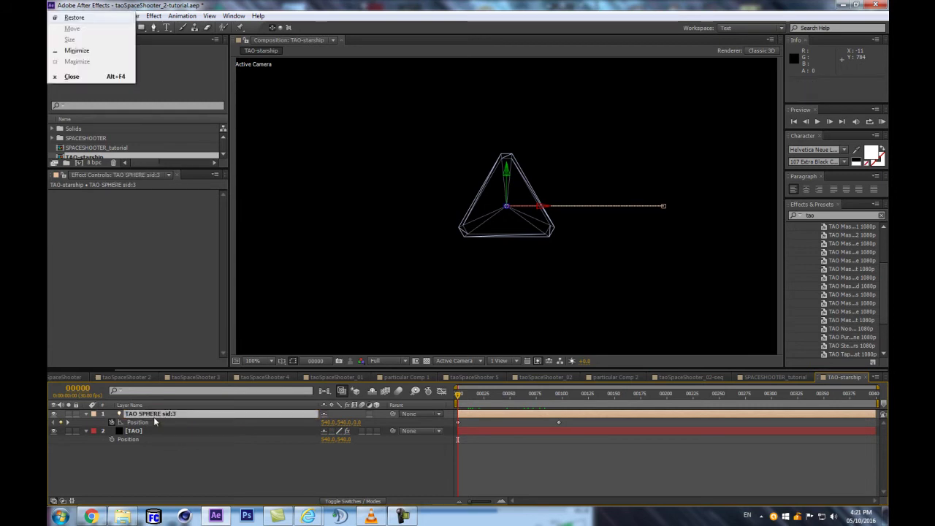
{"action": "left_click", "coordinate": [131, 470]}
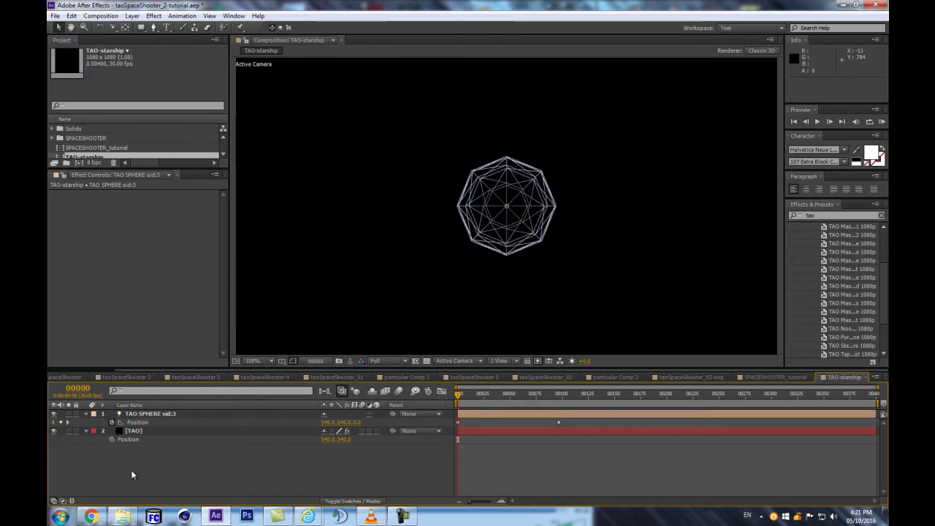
{"action": "scroll", "coordinate": [428, 294], "scroll_direction": "up", "scroll_amount": 2}
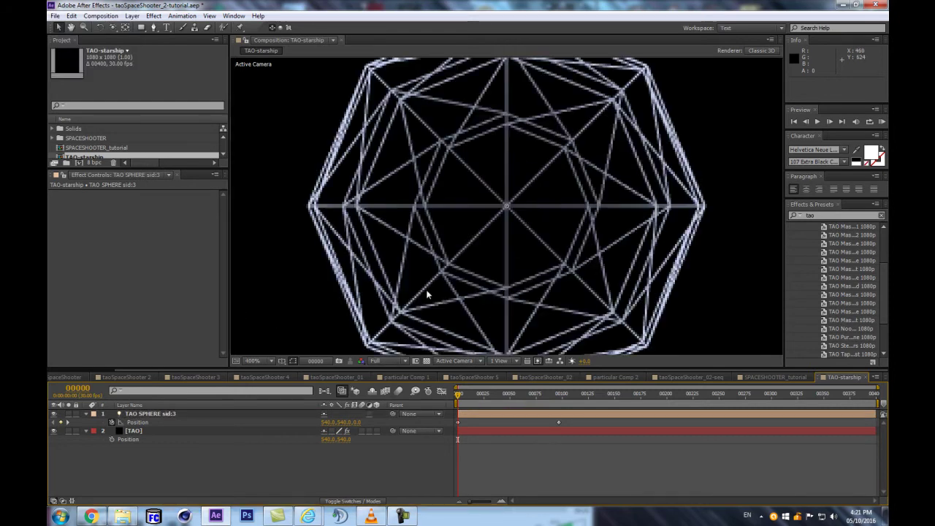
{"action": "scroll", "coordinate": [584, 243], "scroll_direction": "down", "scroll_amount": 1}
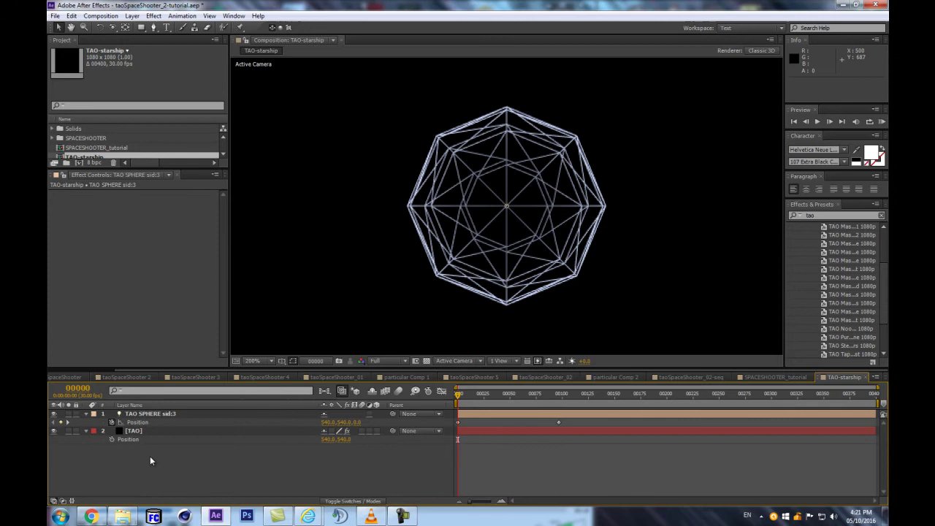
Rename the TAO SPHERE sid:3 light as TAO CUBE sid:3 and review the TAO layer's segment and rendering settings.
{"action": "left_click", "coordinate": [146, 414]}
{"action": "key", "text": "Return"}
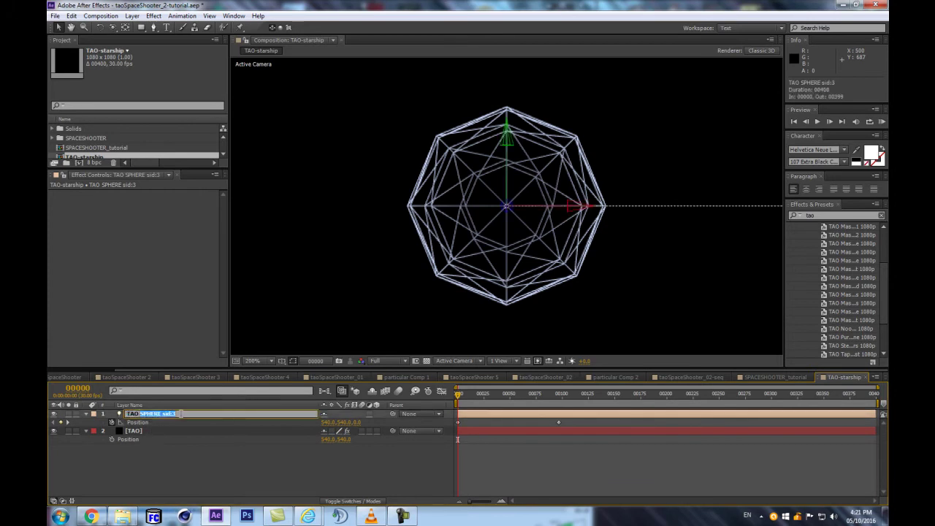
{"action": "double_click", "coordinate": [148, 414]}
{"action": "type", "text": "CUB"}
{"action": "key", "text": "Return"}
{"action": "left_click", "coordinate": [143, 431]}
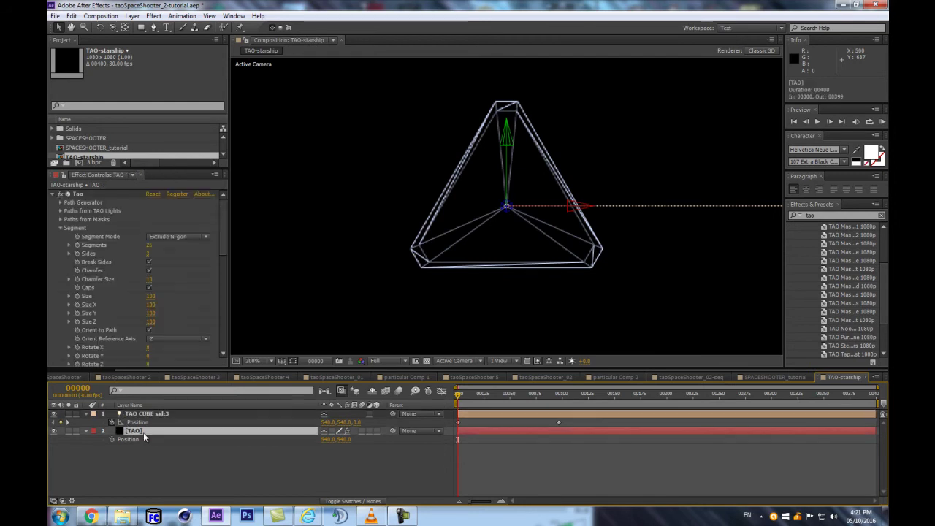
{"action": "scroll", "coordinate": [211, 339], "scroll_direction": "down", "scroll_amount": 10}
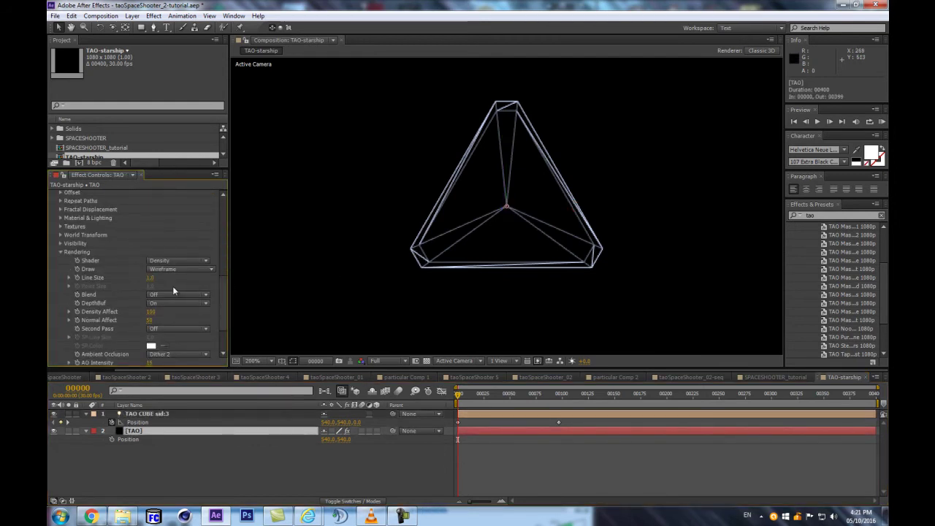
{"action": "scroll", "coordinate": [204, 281], "scroll_direction": "up", "scroll_amount": 3}
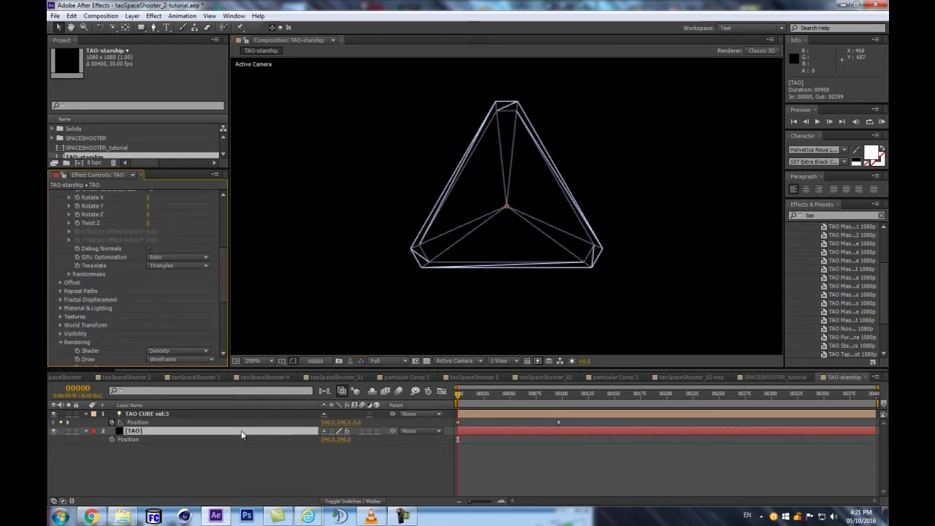
Add a two-node 50mm camera and a null object to the TAO-starship composition.
{"action": "key", "text": "ctrl+alt+shift+c"}
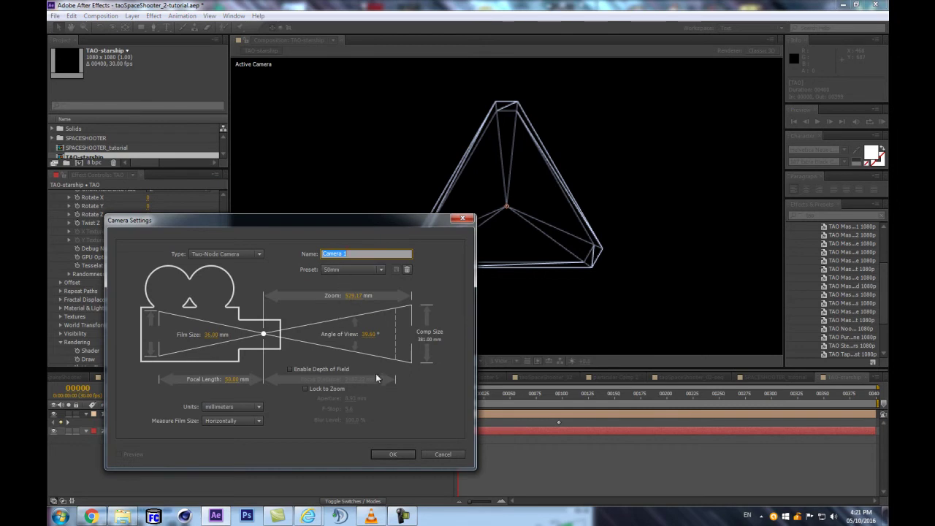
{"action": "left_click", "coordinate": [389, 454]}
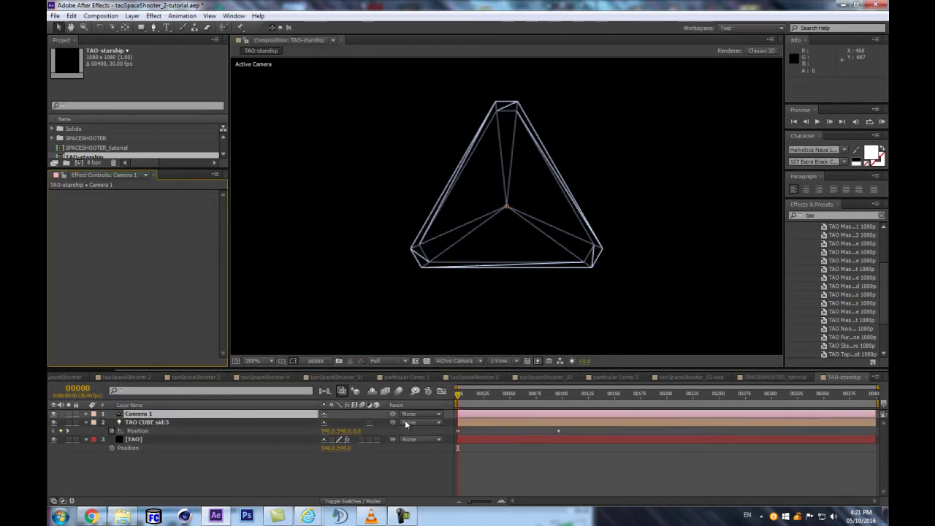
{"action": "key", "text": "ctrl+alt+shift+y"}
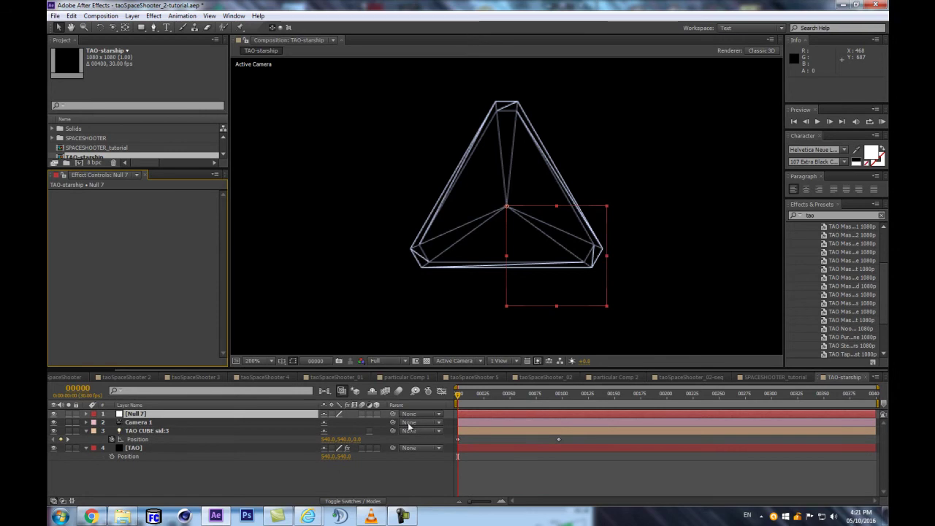
Parent Camera 1 to the null, made a 3D layer, and set the null's Y Rotation to 33°.
{"action": "left_click", "coordinate": [377, 414]}
{"action": "left_click_drag", "start_coordinate": [393, 423], "coordinate": [194, 415]}
{"action": "key", "text": "r"}
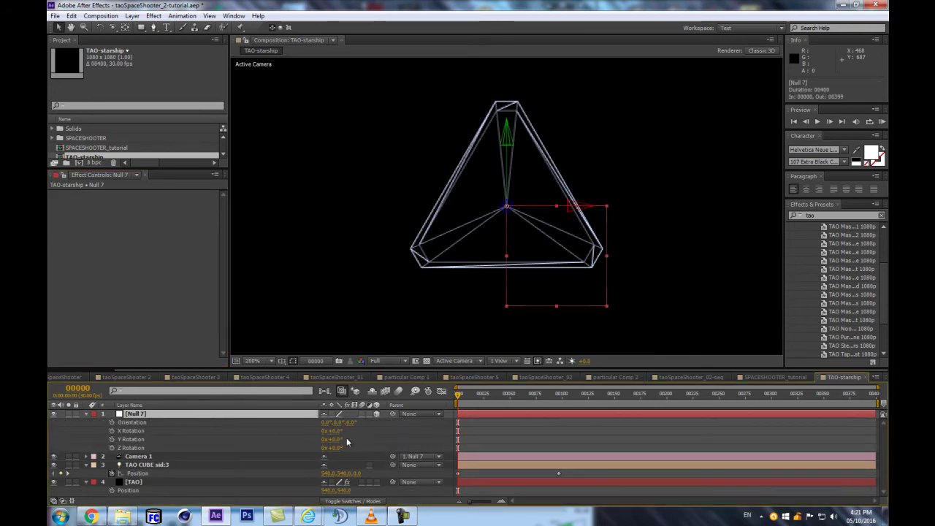
{"action": "left_click_drag", "start_coordinate": [339, 439], "coordinate": [357, 438]}
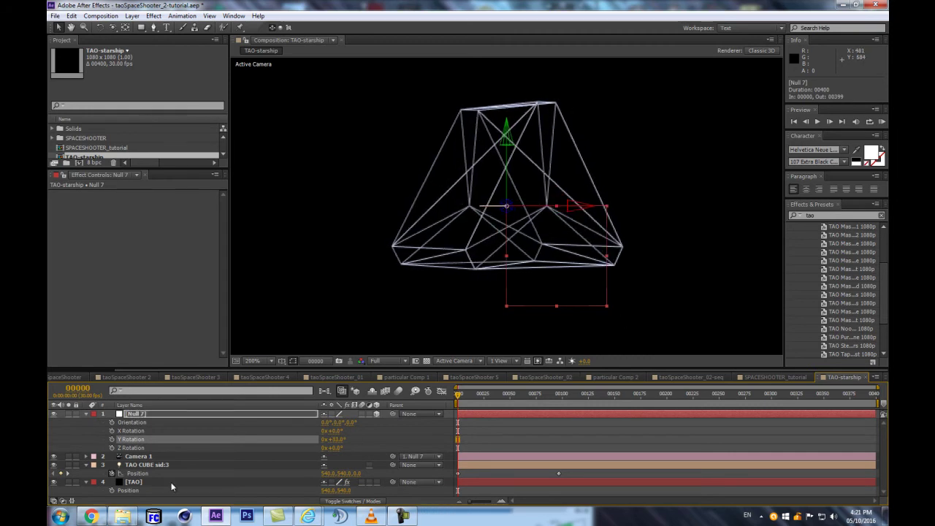
Try Quads tessellation on the TAO layer's segments and undo the change.
{"action": "left_click", "coordinate": [146, 484]}
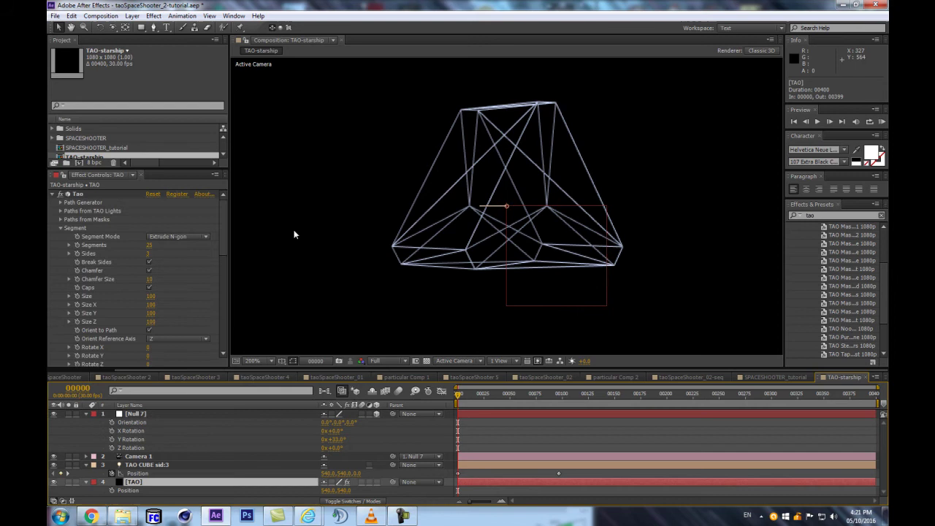
{"action": "scroll", "coordinate": [137, 299], "scroll_direction": "down", "scroll_amount": 5}
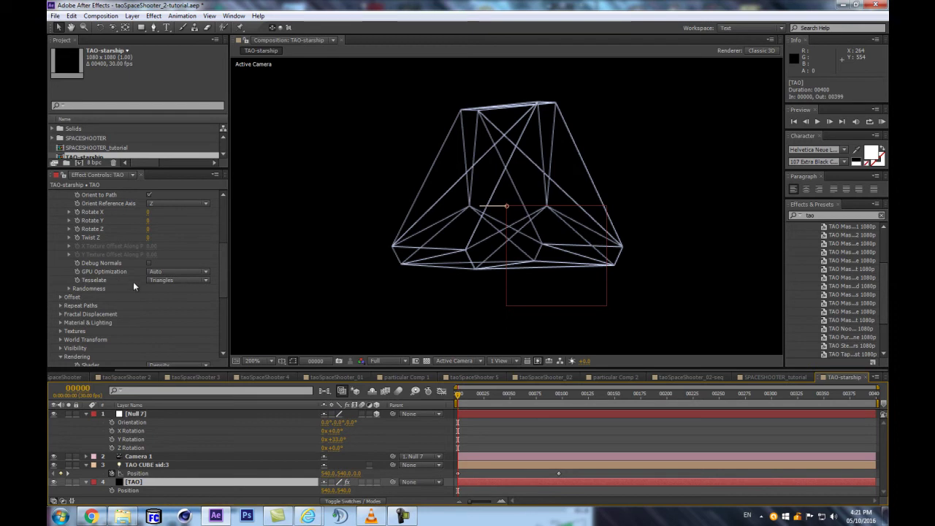
{"action": "left_click", "coordinate": [152, 281]}
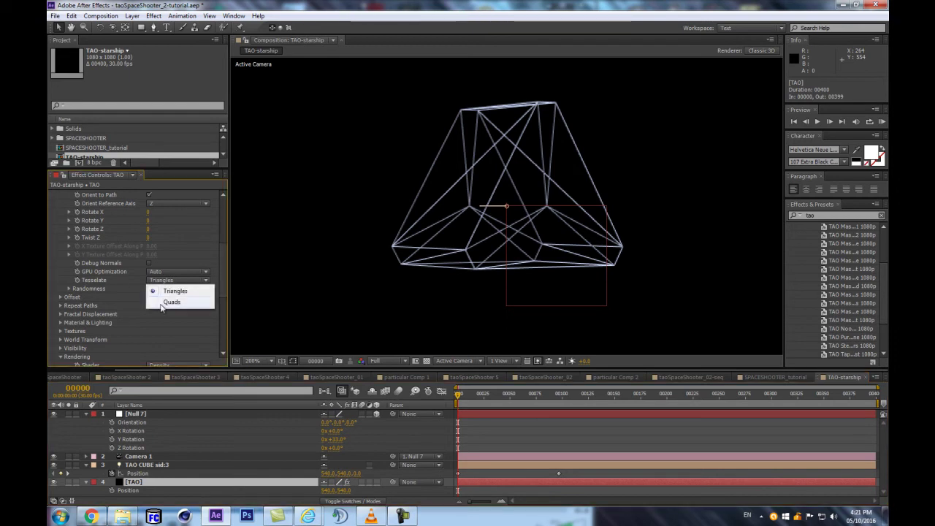
{"action": "left_click", "coordinate": [164, 303]}
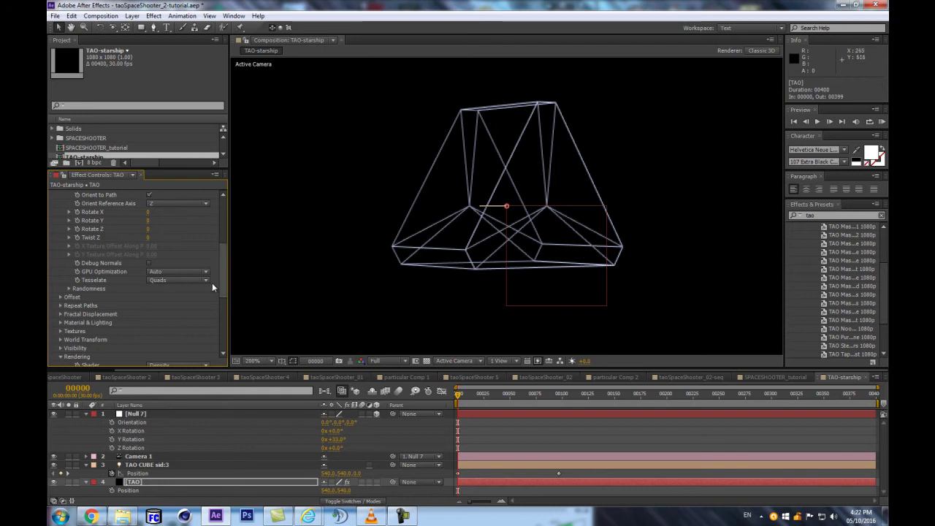
{"action": "key", "text": "ctrl+z"}
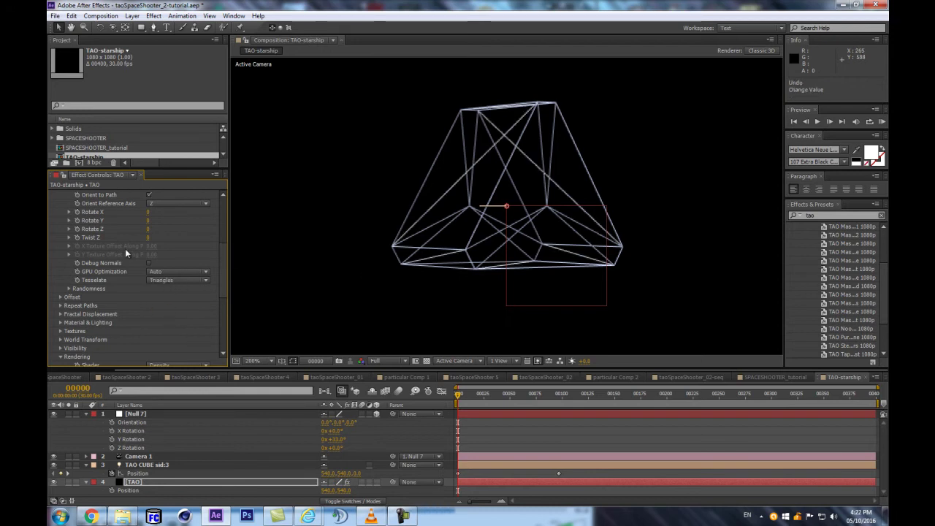
Try a smaller Chamfer Size on Tao's segments and switch Chamfer off.
{"action": "scroll", "coordinate": [125, 248], "scroll_direction": "up", "scroll_amount": 5}
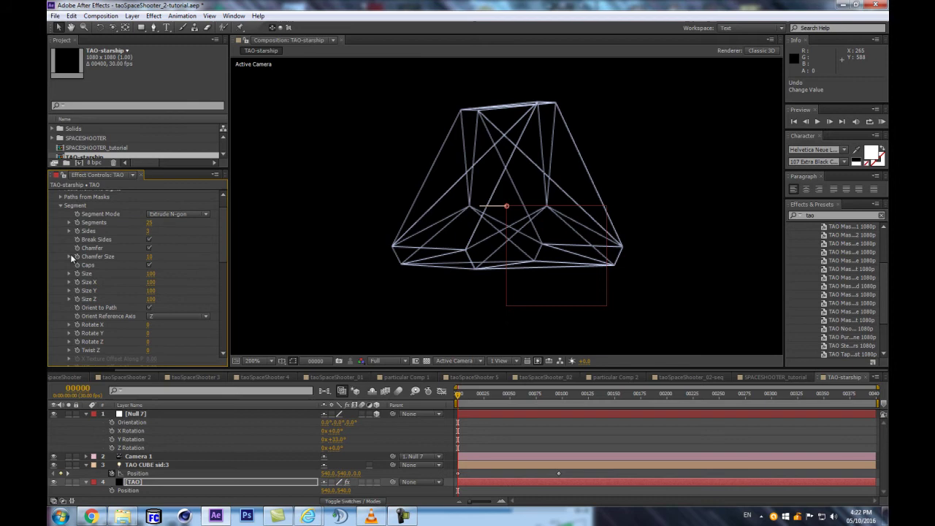
{"action": "left_click", "coordinate": [149, 248]}
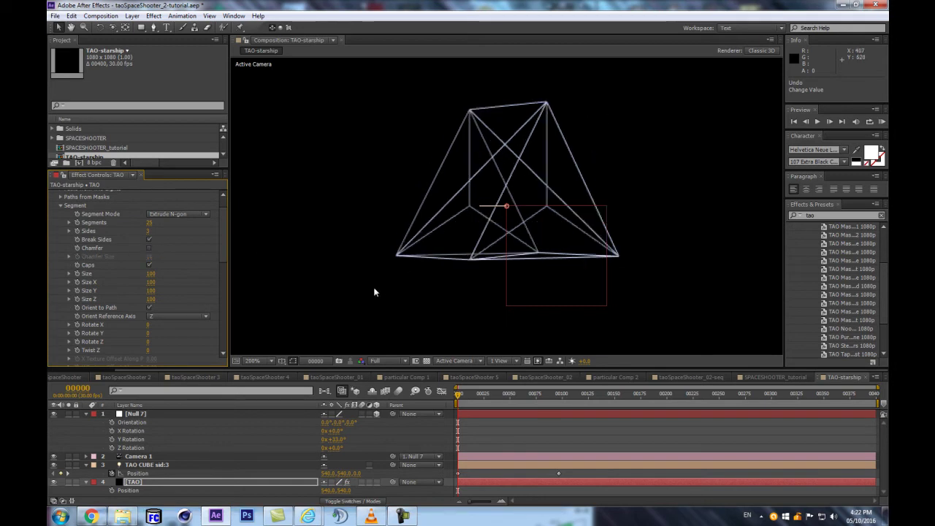
{"action": "left_click", "coordinate": [149, 249]}
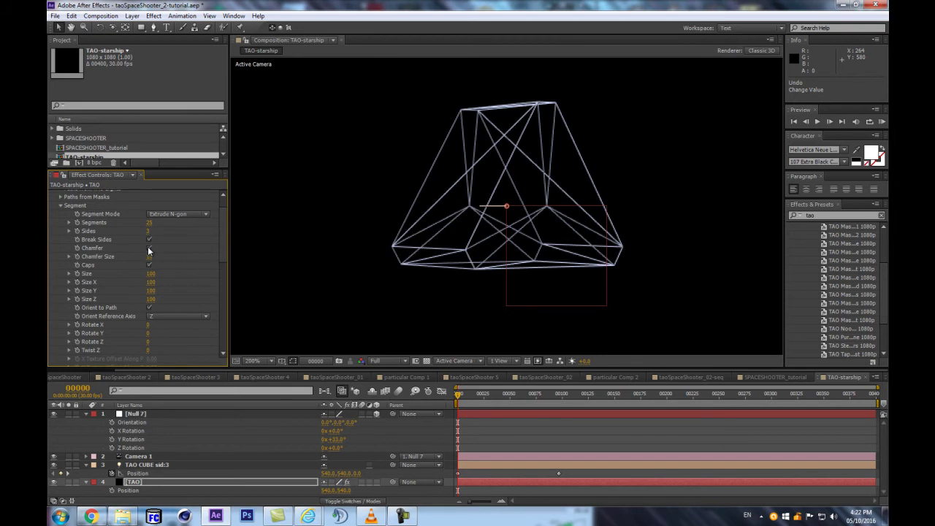
{"action": "left_click_drag", "start_coordinate": [150, 262], "coordinate": [145, 257]}
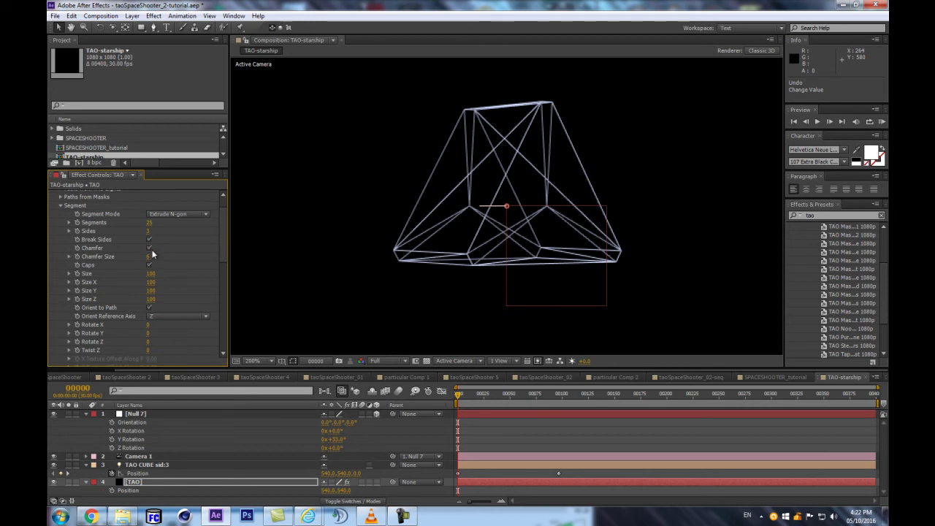
{"action": "left_click", "coordinate": [149, 249]}
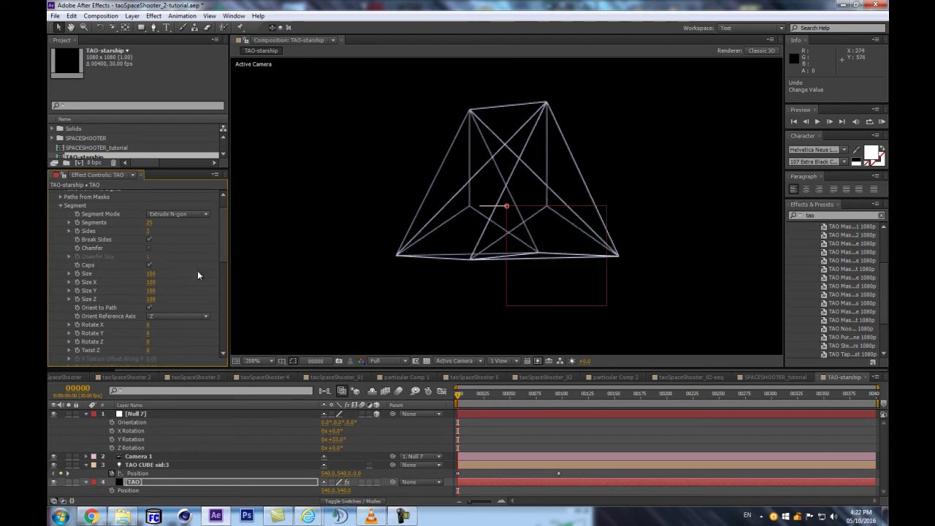
Set Tao's segment tessellation to Quads.
{"action": "scroll", "coordinate": [194, 270], "scroll_direction": "down", "scroll_amount": 4}
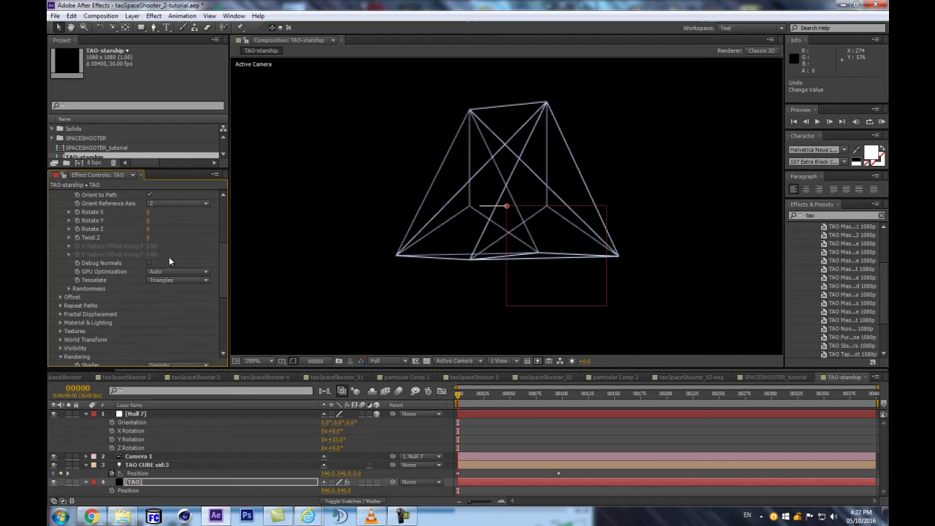
{"action": "left_click", "coordinate": [175, 280]}
{"action": "left_click", "coordinate": [161, 302]}
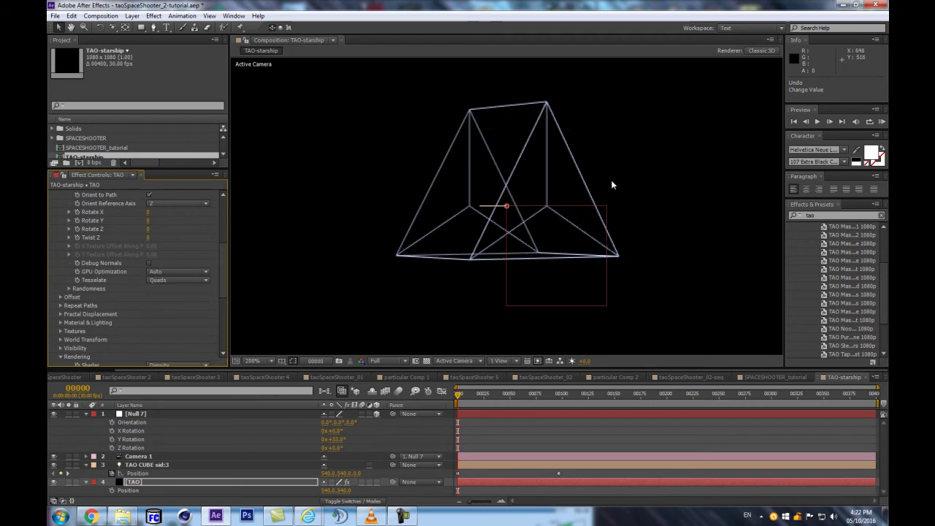
Review Tao's segment settings and turn off Caps to leave the extruded shape open-ended.
{"action": "scroll", "coordinate": [185, 288], "scroll_direction": "up", "scroll_amount": 3}
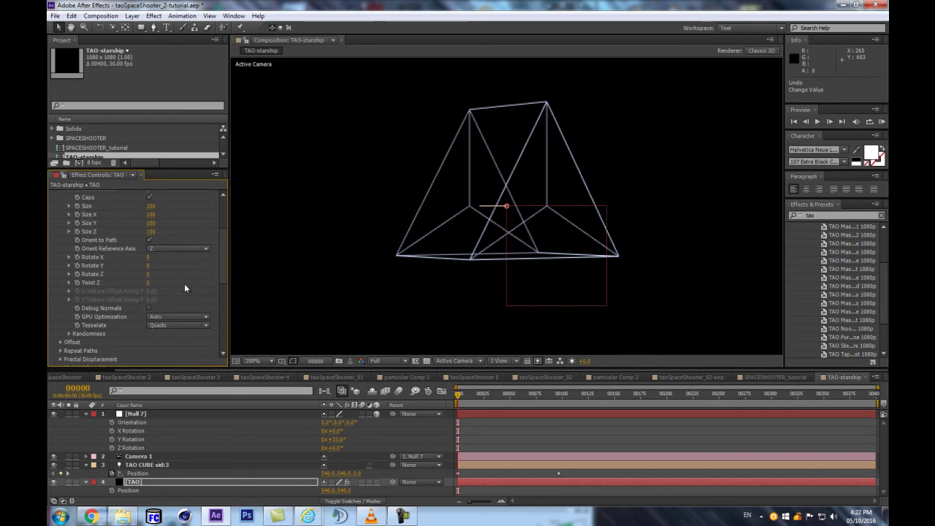
{"action": "scroll", "coordinate": [160, 291], "scroll_direction": "up", "scroll_amount": 2}
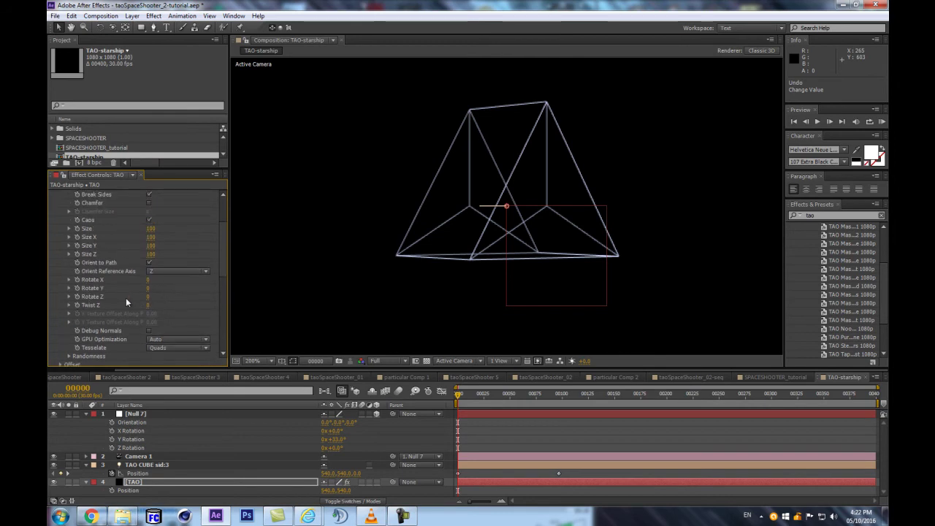
{"action": "scroll", "coordinate": [166, 295], "scroll_direction": "up", "scroll_amount": 4}
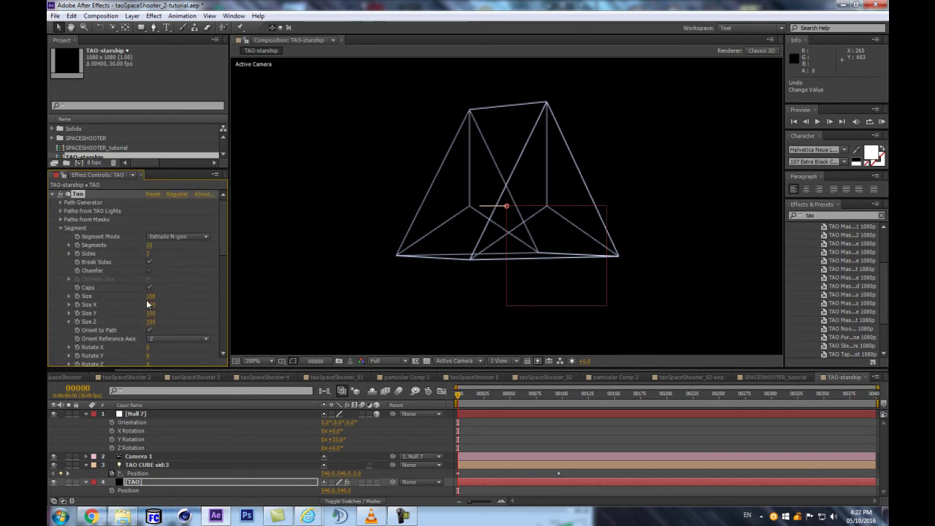
{"action": "scroll", "coordinate": [156, 303], "scroll_direction": "down", "scroll_amount": 3}
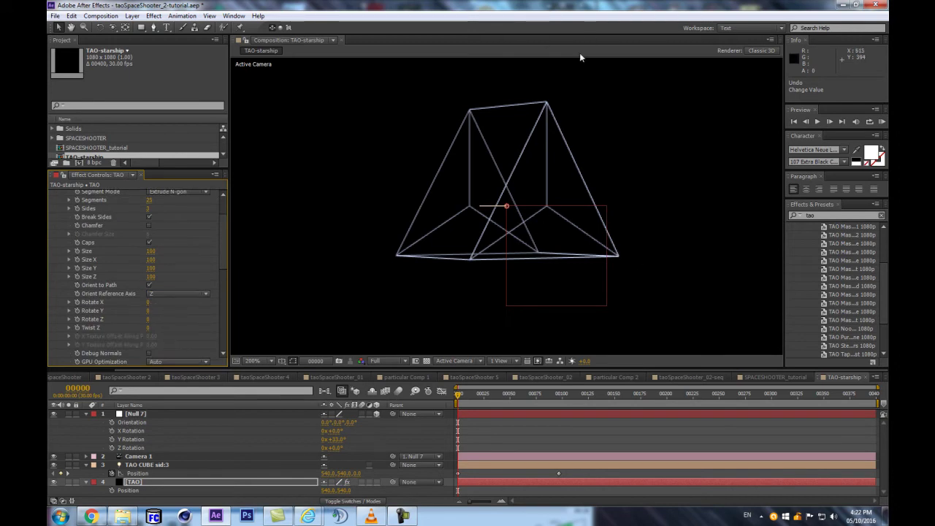
{"action": "scroll", "coordinate": [212, 276], "scroll_direction": "down", "scroll_amount": 7}
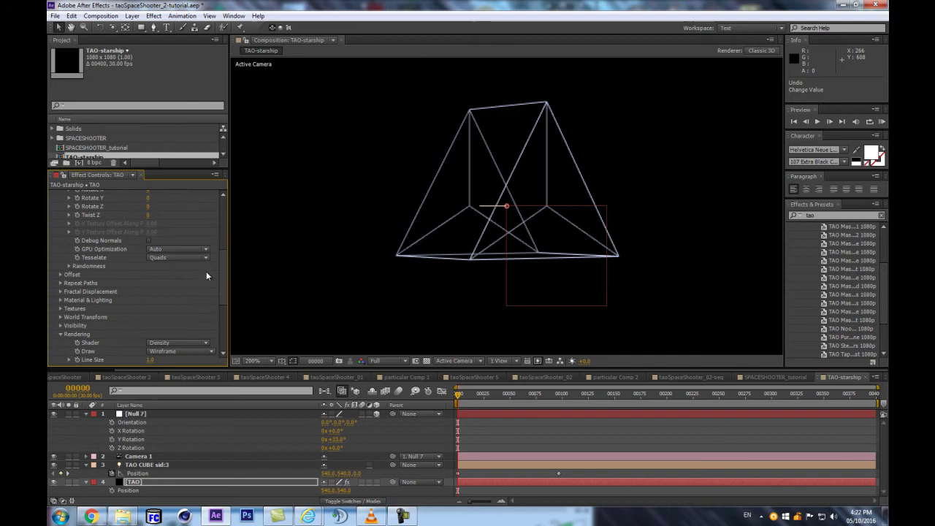
{"action": "scroll", "coordinate": [161, 254], "scroll_direction": "up", "scroll_amount": 6}
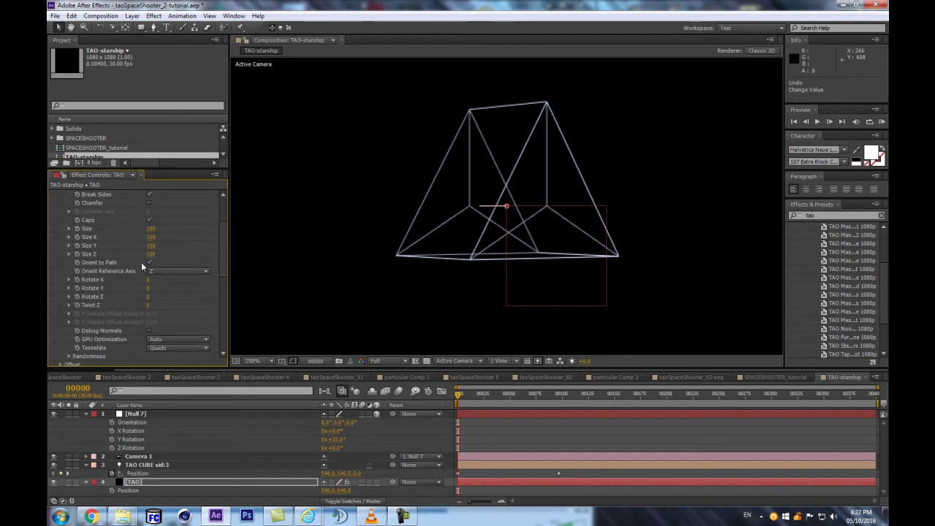
{"action": "left_click", "coordinate": [149, 219]}
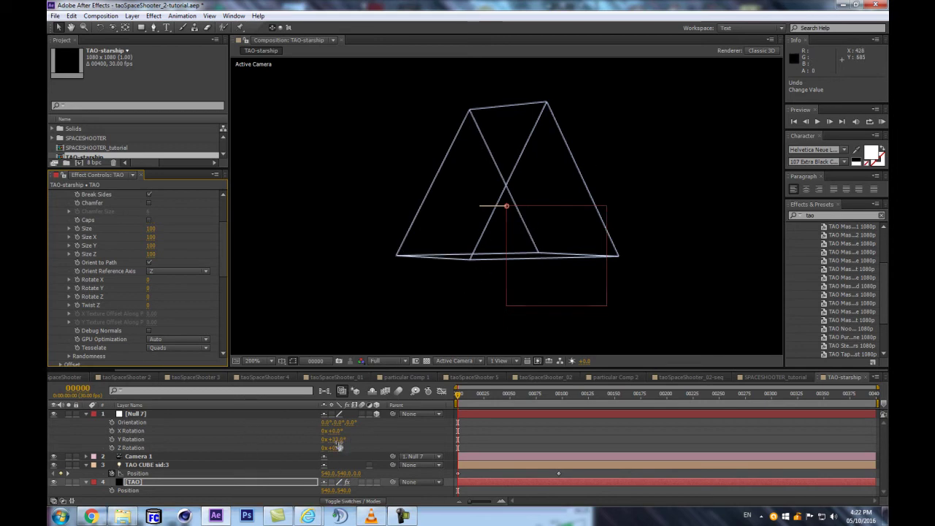
Try a different Y Rotation on the camera's null and toggle Caps to compare the wireframe.
{"action": "mouse_move", "coordinate": [338, 445]}
{"action": "left_mouse_down"}
{"action": "mouse_move", "coordinate": [235, 445]}
{"action": "mouse_move", "coordinate": [340, 440]}
{"action": "left_mouse_up"}
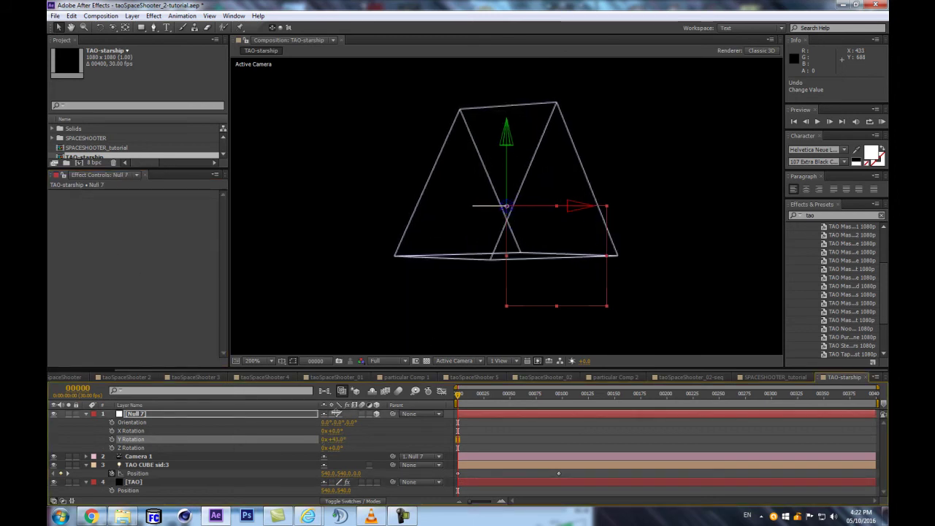
{"action": "left_click", "coordinate": [134, 483]}
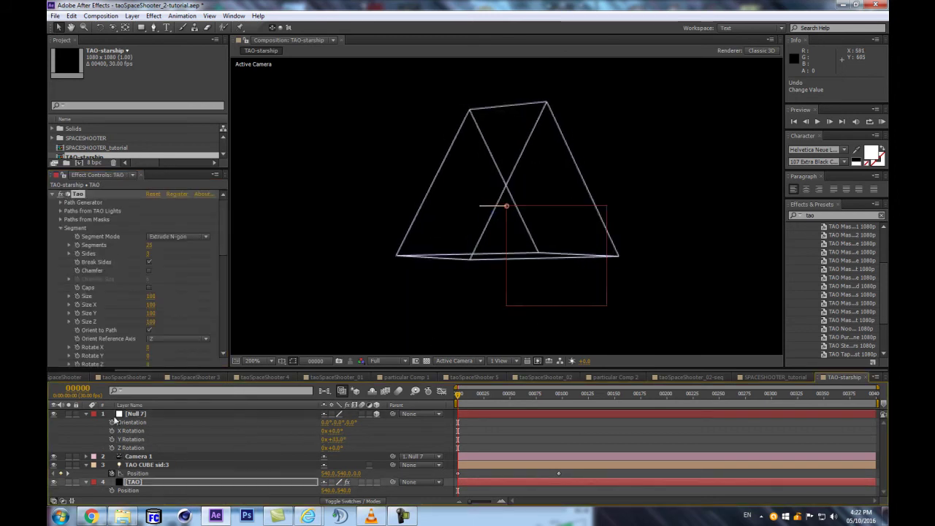
{"action": "left_click", "coordinate": [150, 288]}
{"action": "left_click", "coordinate": [151, 288]}
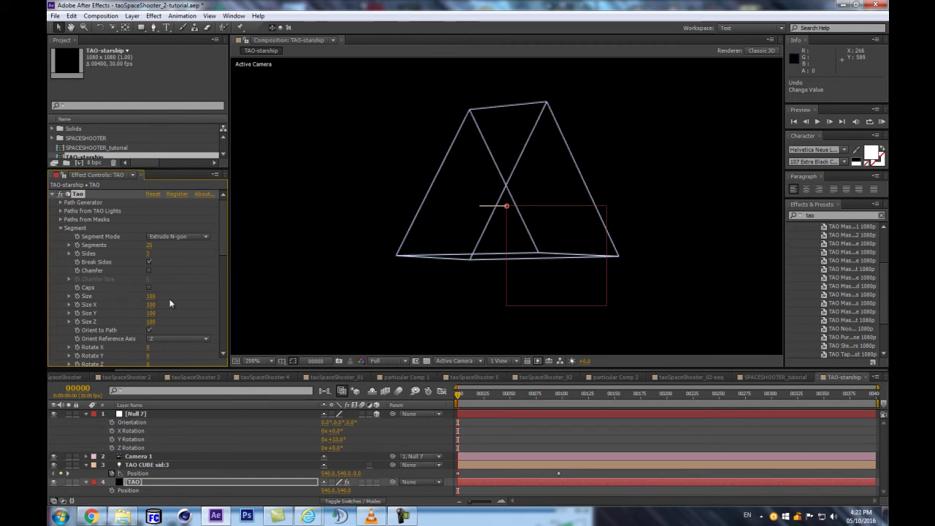
Set Ambient Occlusion to Off in Tao's Rendering settings.
{"action": "left_click_drag", "start_coordinate": [223, 234], "coordinate": [247, 231]}
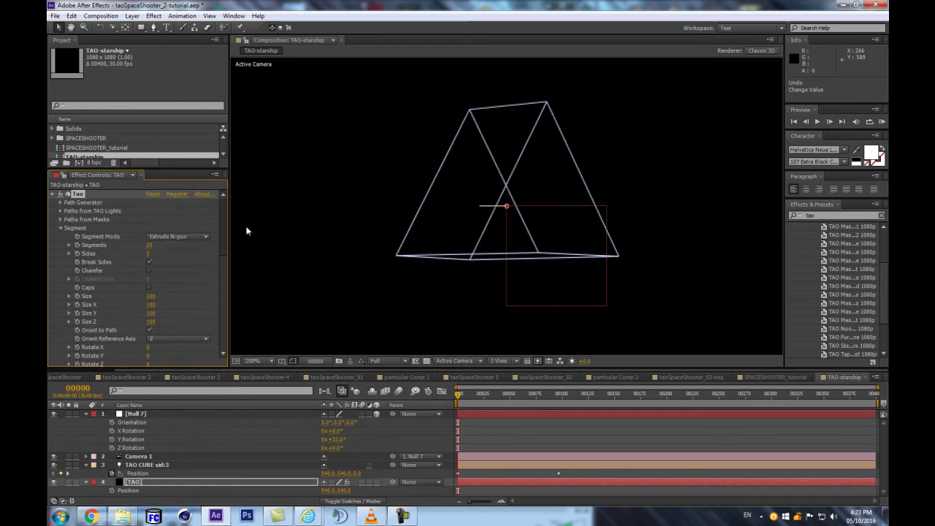
{"action": "scroll", "coordinate": [216, 246], "scroll_direction": "down", "scroll_amount": 3}
{"action": "scroll", "coordinate": [211, 249], "scroll_direction": "down", "scroll_amount": 10}
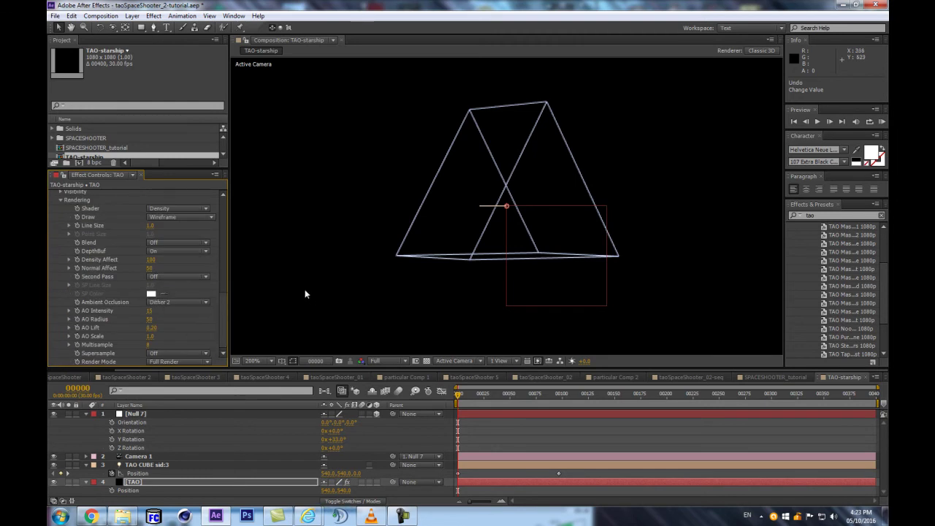
{"action": "left_click", "coordinate": [157, 300]}
{"action": "left_click", "coordinate": [182, 314]}
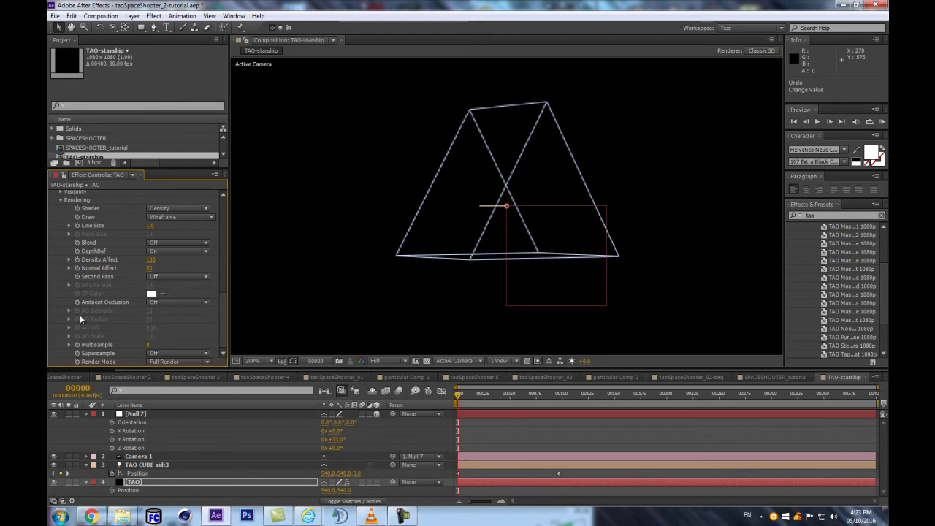
{"action": "scroll", "coordinate": [172, 267], "scroll_direction": "up", "scroll_amount": 3}
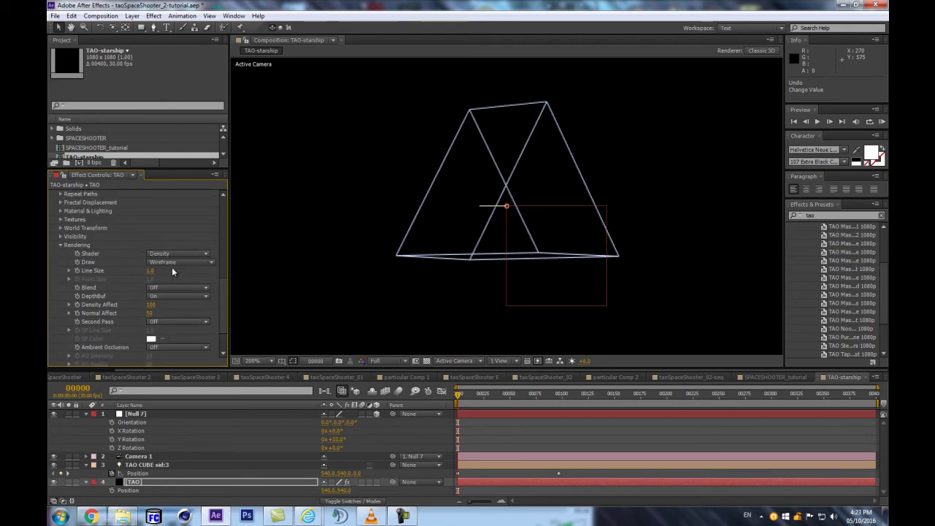
Try the Flat and Smooth shaders in Tao's Rendering settings and set Shader back to Density.
{"action": "left_click", "coordinate": [175, 254]}
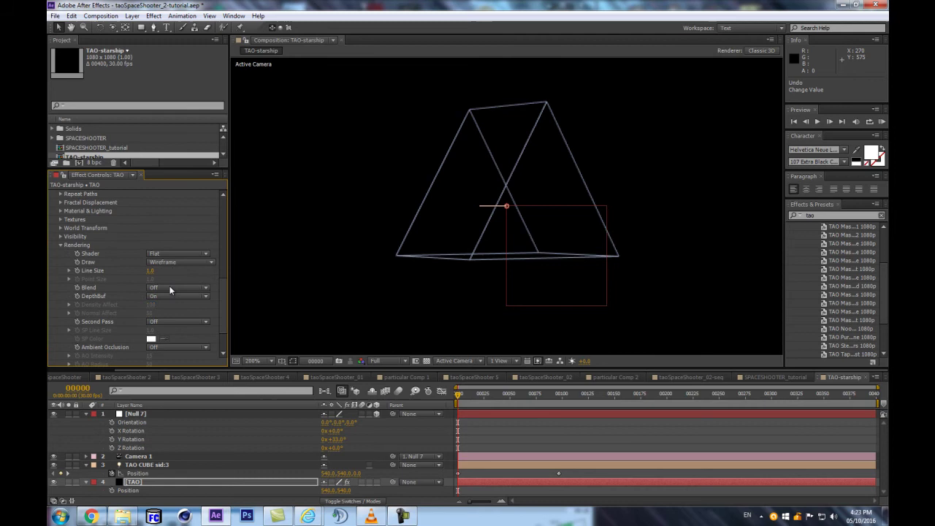
{"action": "left_click", "coordinate": [170, 253]}
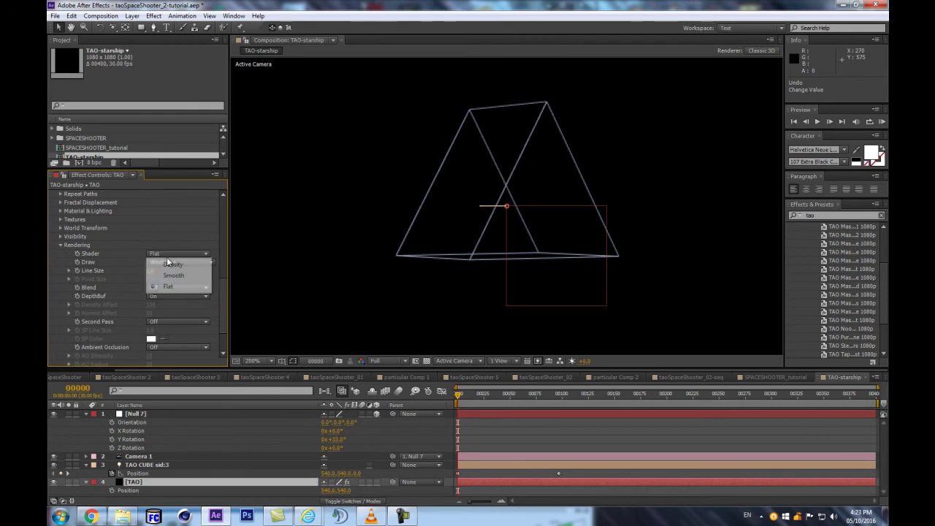
{"action": "left_click", "coordinate": [167, 272]}
{"action": "left_click", "coordinate": [165, 253]}
{"action": "left_click", "coordinate": [173, 274]}
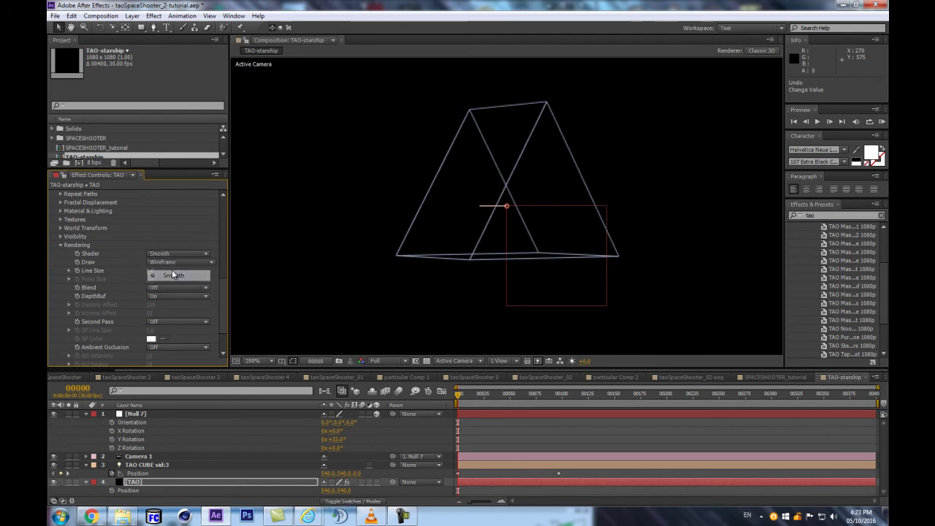
{"action": "left_click", "coordinate": [172, 255]}
{"action": "left_click", "coordinate": [170, 266]}
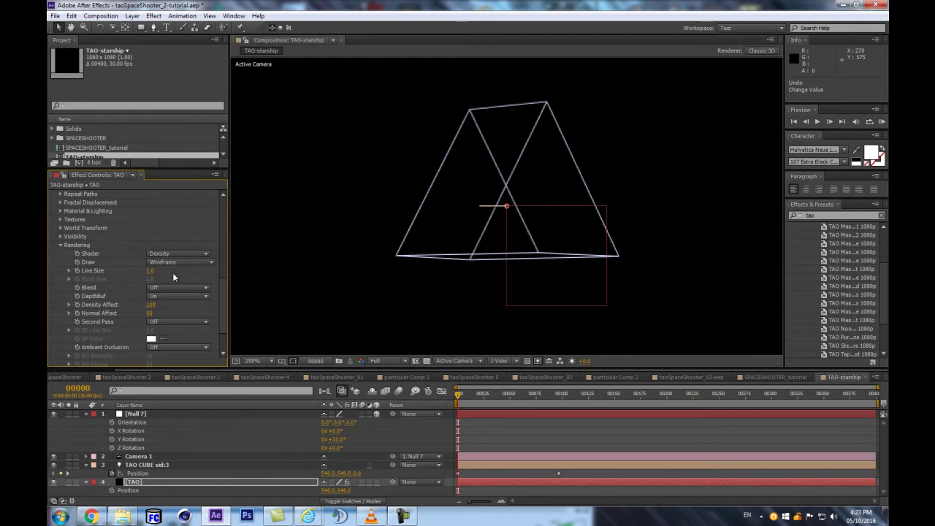
Try a Density Affect of 15 in Tao's Rendering settings and undo the change.
{"action": "left_click", "coordinate": [150, 304]}
{"action": "type", "text": "15"}
{"action": "key", "text": "Return"}
{"action": "key", "text": "ctrl+z"}
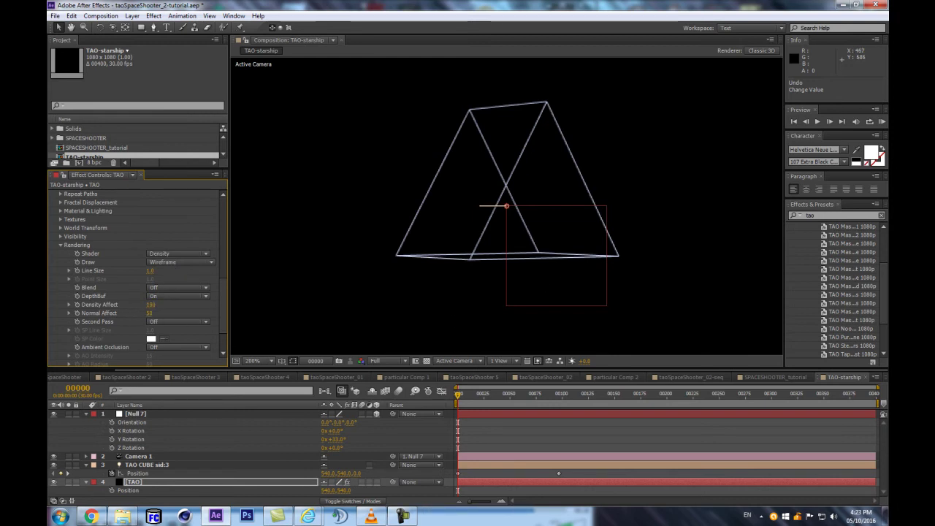
Undo the Y Rotation changes on Null 7 back to 0°, and try an X Rotation before undoing it.
{"action": "left_click_drag", "start_coordinate": [333, 439], "coordinate": [357, 439]}
{"action": "key", "text": "ctrl+z"}
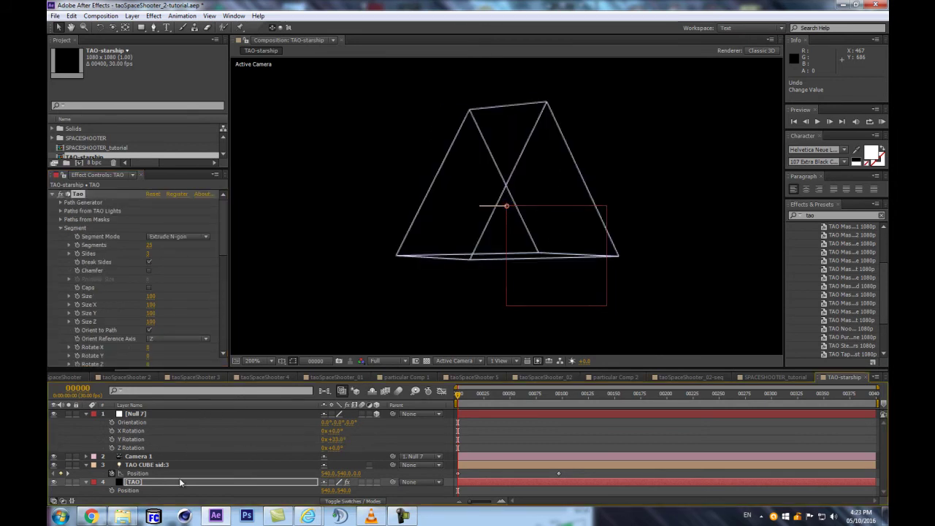
{"action": "key", "text": "ctrl+z"}
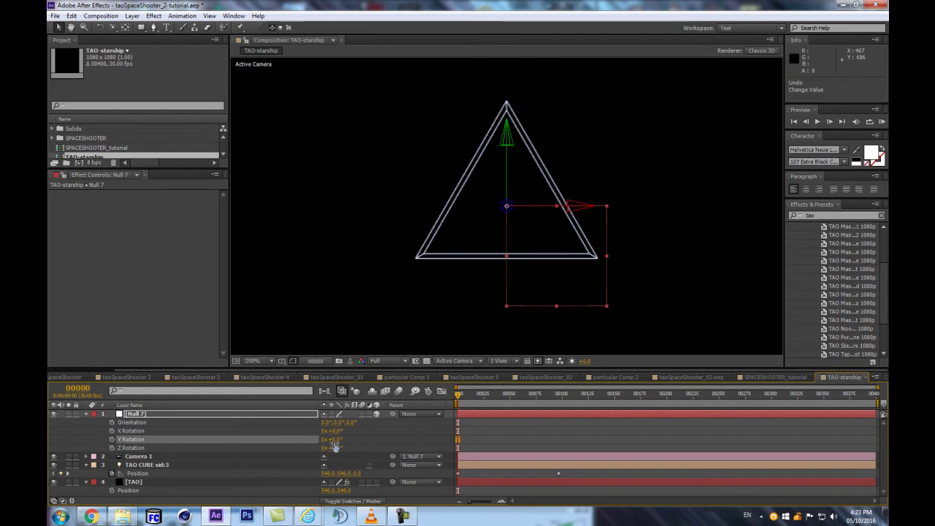
{"action": "mouse_move", "coordinate": [332, 431]}
{"action": "left_mouse_down"}
{"action": "mouse_move", "coordinate": [319, 436]}
{"action": "mouse_move", "coordinate": [330, 432]}
{"action": "left_mouse_up"}
{"action": "key", "text": "ctrl+z"}
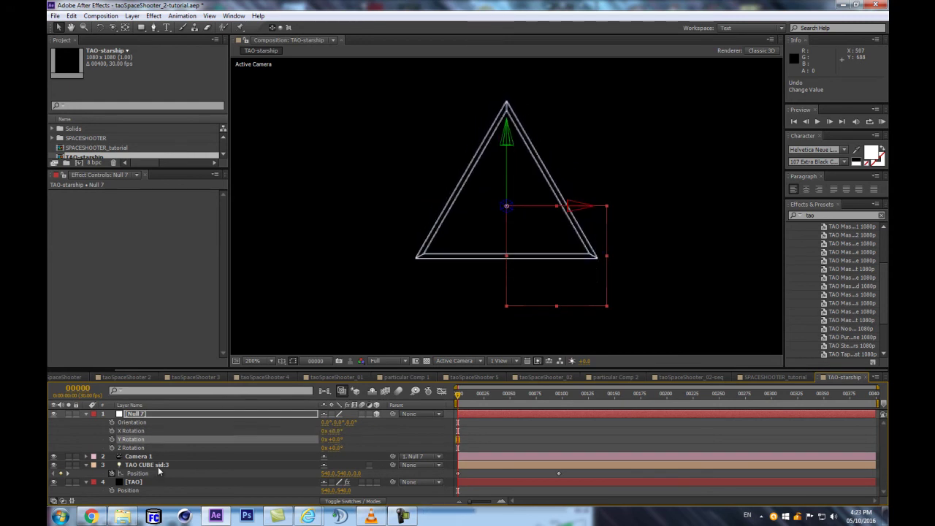
Reveal the light options of TAO CUBE sid:3 and review its color, falloff and shadow settings.
{"action": "left_click", "coordinate": [158, 467]}
{"action": "key", "text": "a"}
{"action": "key", "text": "a"}
{"action": "scroll", "coordinate": [300, 470], "scroll_direction": "down", "scroll_amount": 2}
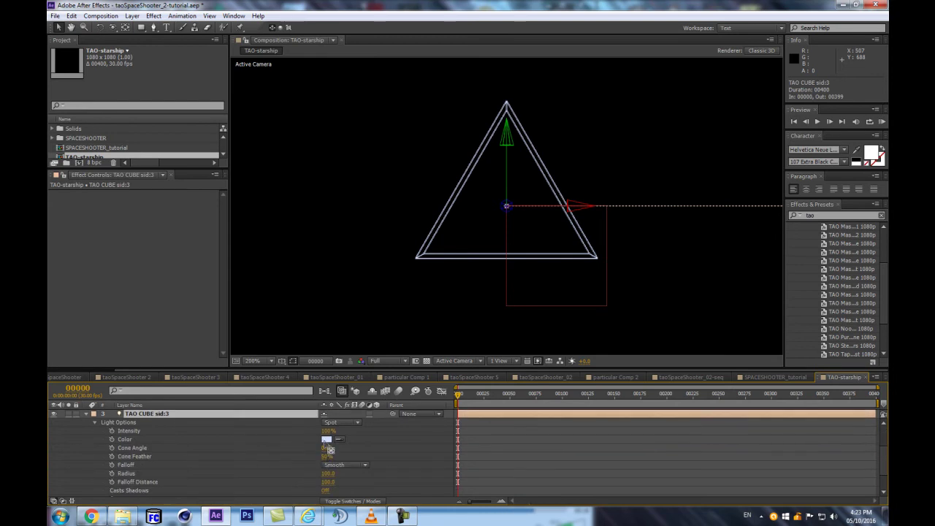
{"action": "left_click", "coordinate": [327, 439]}
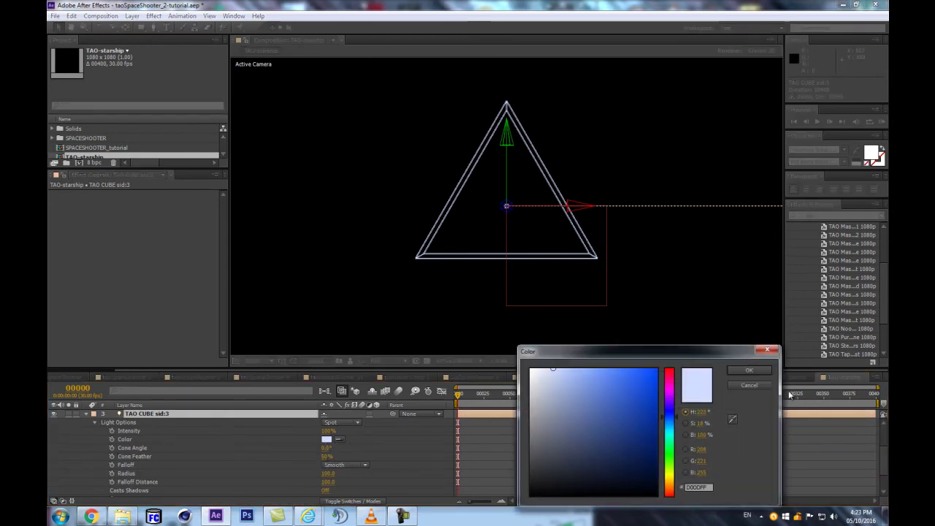
{"action": "left_click", "coordinate": [749, 385]}
{"action": "scroll", "coordinate": [188, 447], "scroll_direction": "up", "scroll_amount": 3}
{"action": "scroll", "coordinate": [160, 453], "scroll_direction": "down", "scroll_amount": 5}
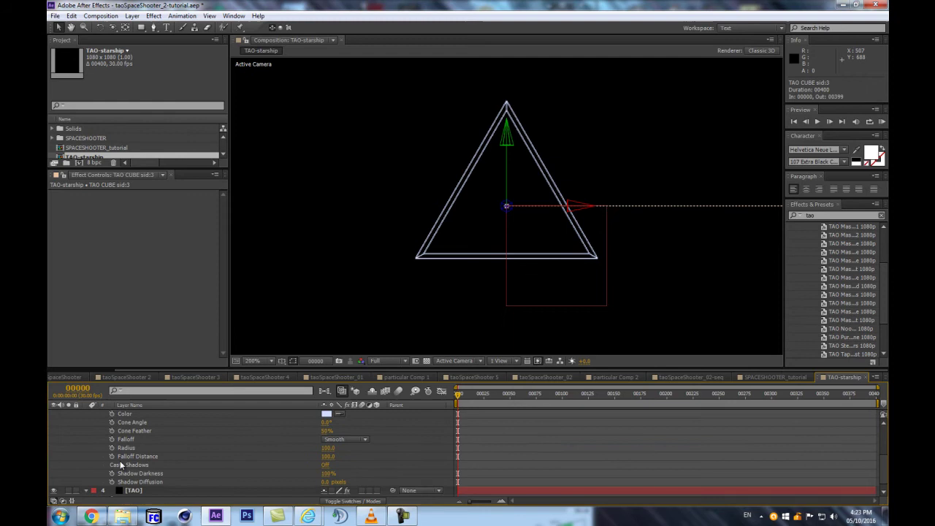
{"action": "scroll", "coordinate": [133, 457], "scroll_direction": "up", "scroll_amount": 1}
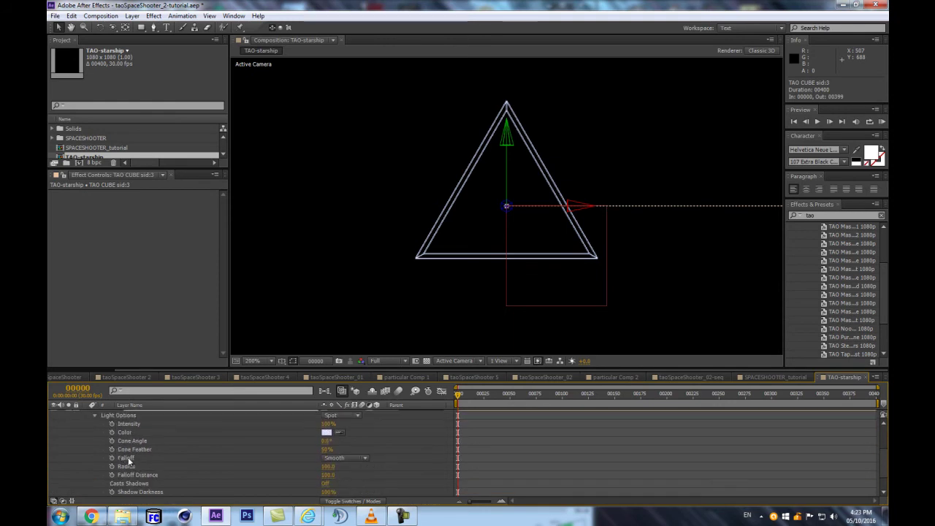
Change the color of the TAO CUBE sid:3 light to green (71CC3A) and collapse the light's and null's properties.
{"action": "left_click", "coordinate": [327, 434]}
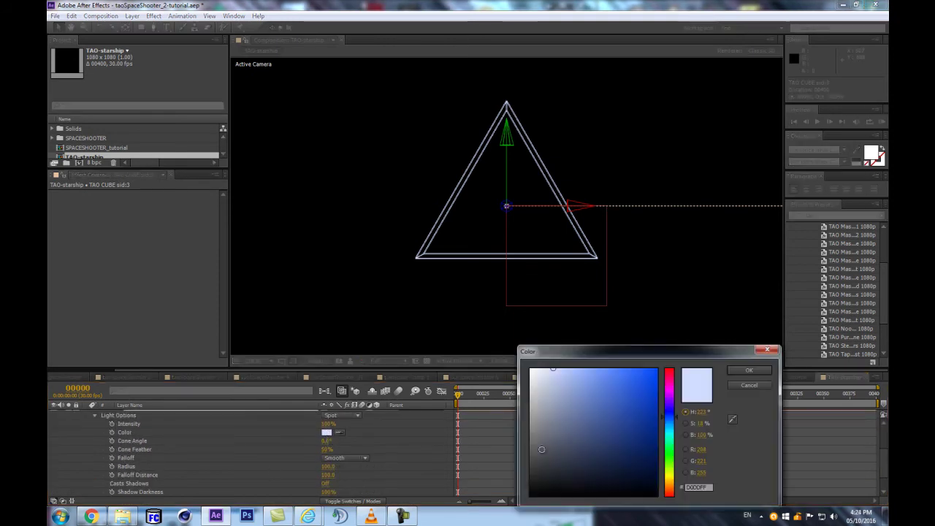
{"action": "left_click", "coordinate": [669, 462]}
{"action": "left_click", "coordinate": [627, 373]}
{"action": "left_click_drag", "start_coordinate": [627, 372], "coordinate": [621, 394]}
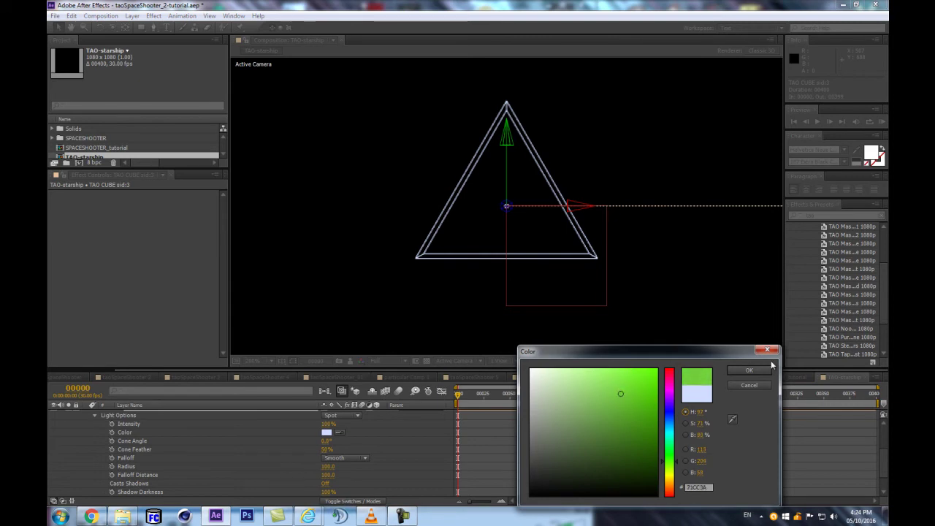
{"action": "left_click", "coordinate": [749, 370]}
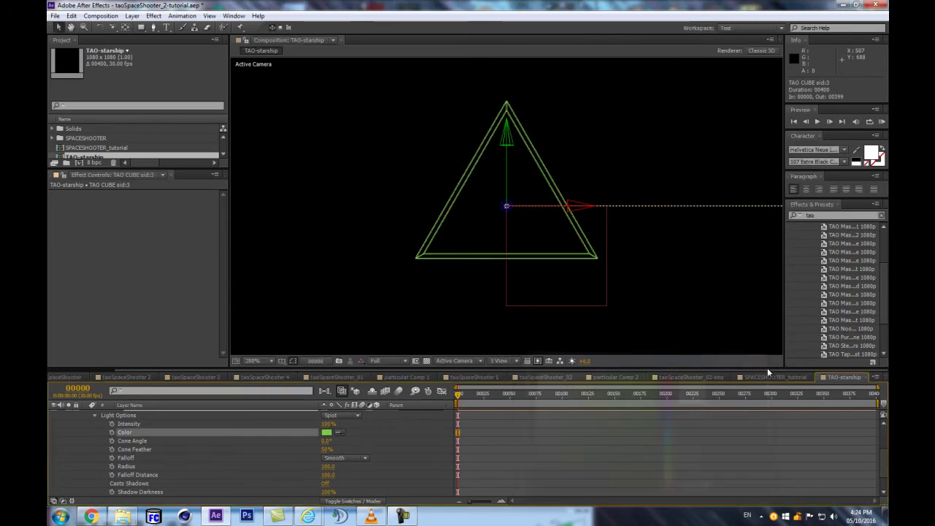
{"action": "left_click", "coordinate": [94, 415]}
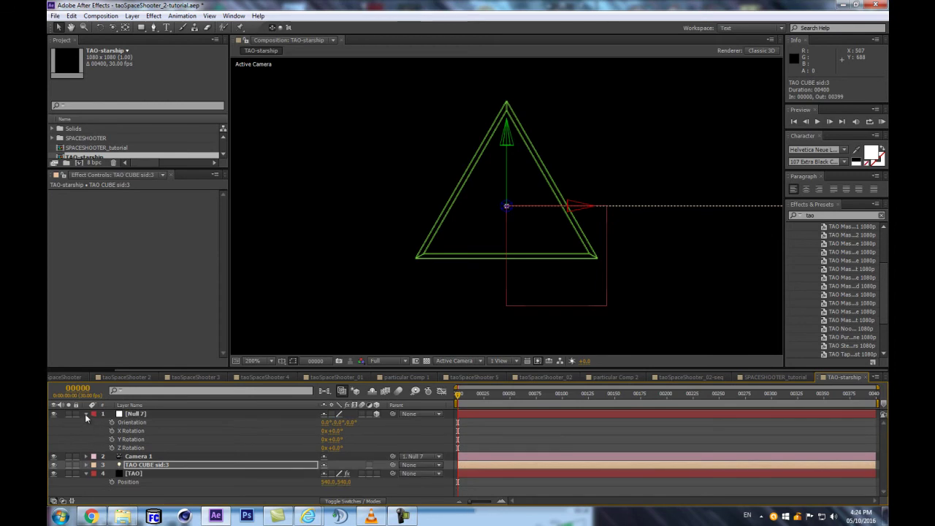
{"action": "left_click", "coordinate": [85, 413]}
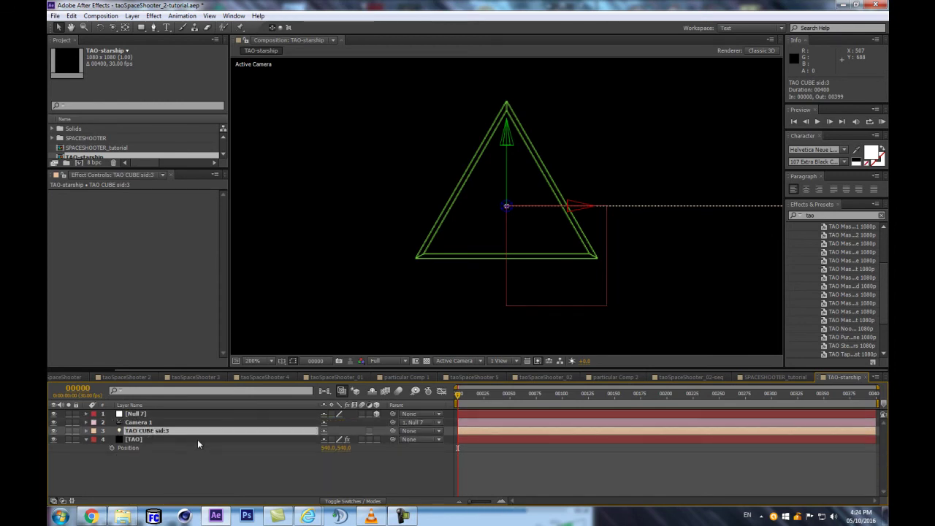
Rename the TAO CUBE sid:3 light to TAO SPHERE sid:3.
{"action": "key", "text": "Return"}
{"action": "left_click_drag", "start_coordinate": [139, 431], "coordinate": [152, 430]}
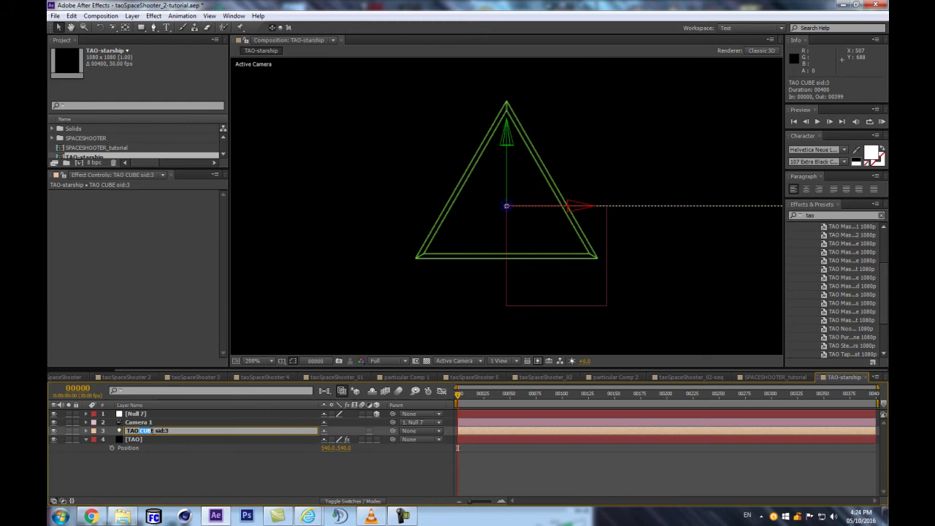
{"action": "type", "text": "SPHERE"}
{"action": "key", "text": "Return"}
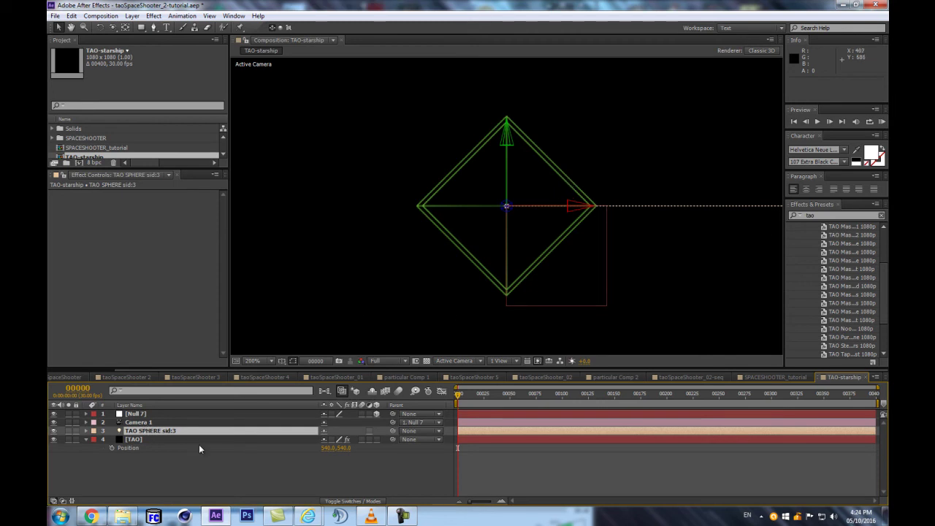
Try different X Rotation values on Null 7 to inspect the sphere wireframe, undoing the rotation changes.
{"action": "left_click", "coordinate": [149, 423]}
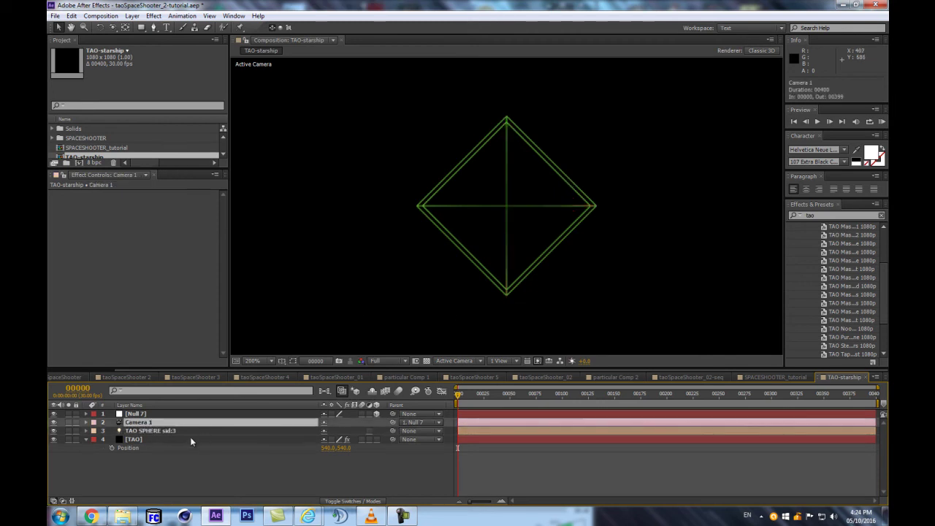
{"action": "left_click", "coordinate": [176, 414]}
{"action": "key", "text": "r"}
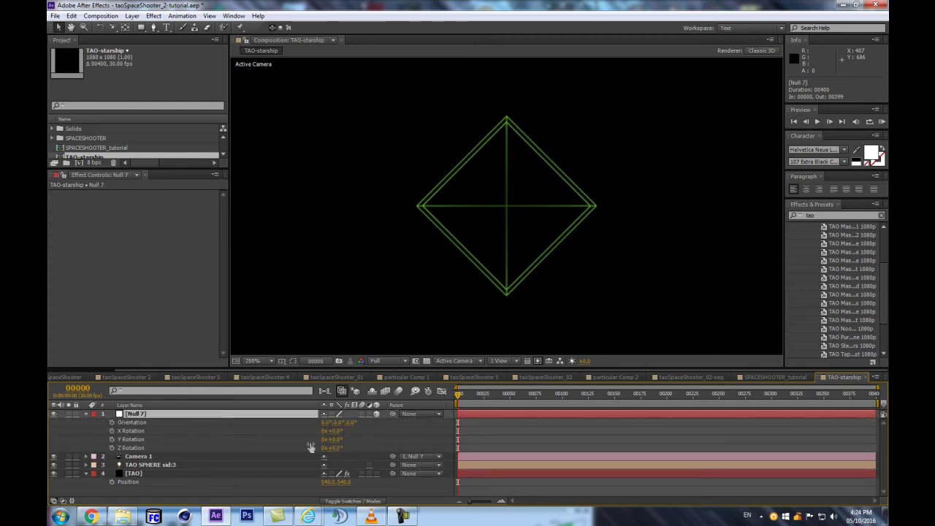
{"action": "left_click_drag", "start_coordinate": [333, 431], "coordinate": [390, 437]}
{"action": "scroll", "coordinate": [626, 282], "scroll_direction": "down", "scroll_amount": 3}
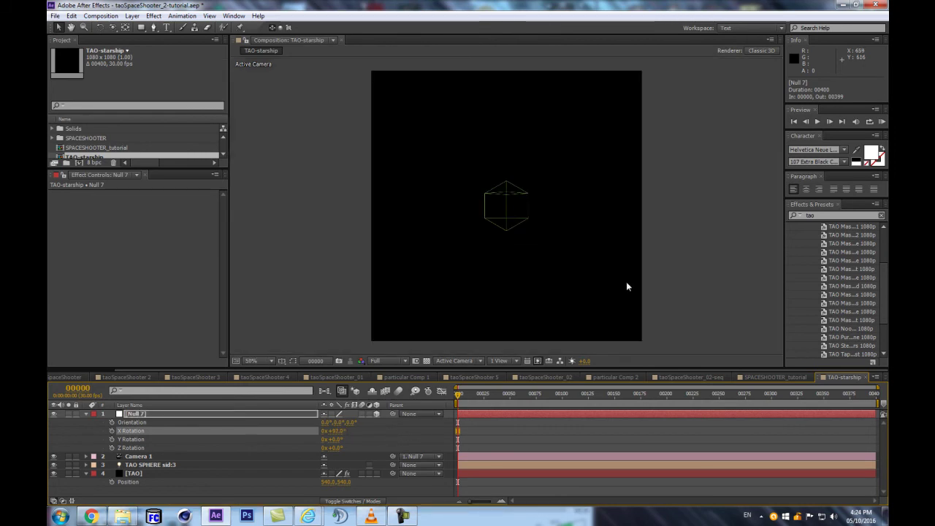
{"action": "scroll", "coordinate": [626, 282], "scroll_direction": "up", "scroll_amount": 3}
{"action": "key", "text": "ctrl+z"}
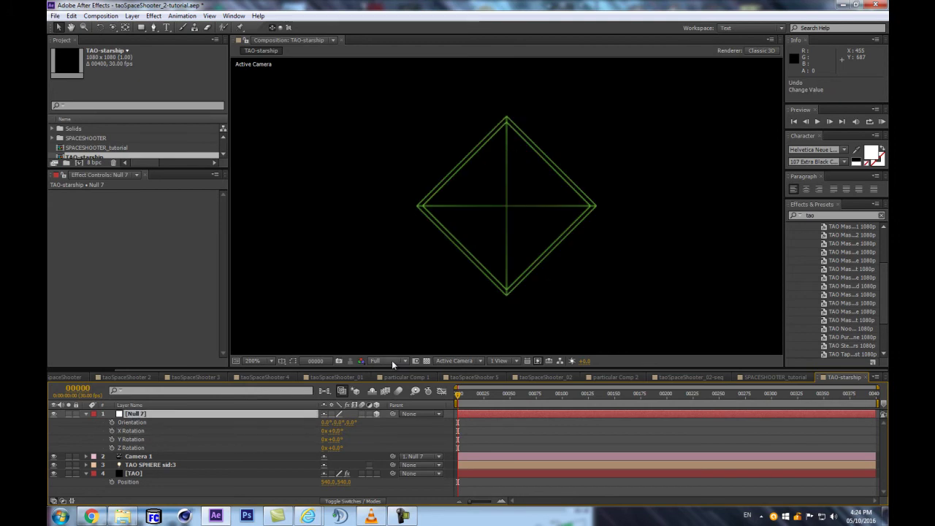
{"action": "key", "text": "ctrl+z"}
{"action": "left_click_drag", "start_coordinate": [359, 430], "coordinate": [362, 429]}
{"action": "key", "text": "ctrl+z"}
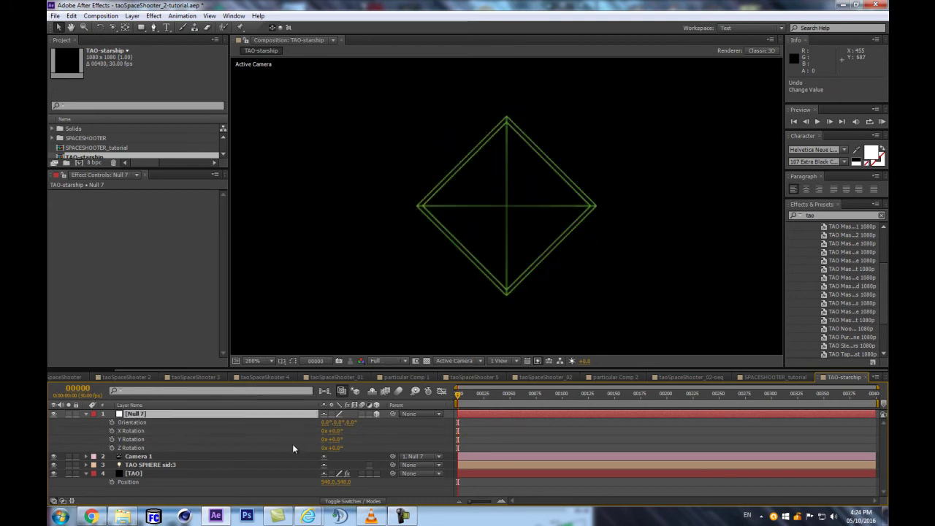
Add an adjustment layer above Null 7 and apply the Stylize Glow effect to it.
{"action": "left_click", "coordinate": [135, 473]}
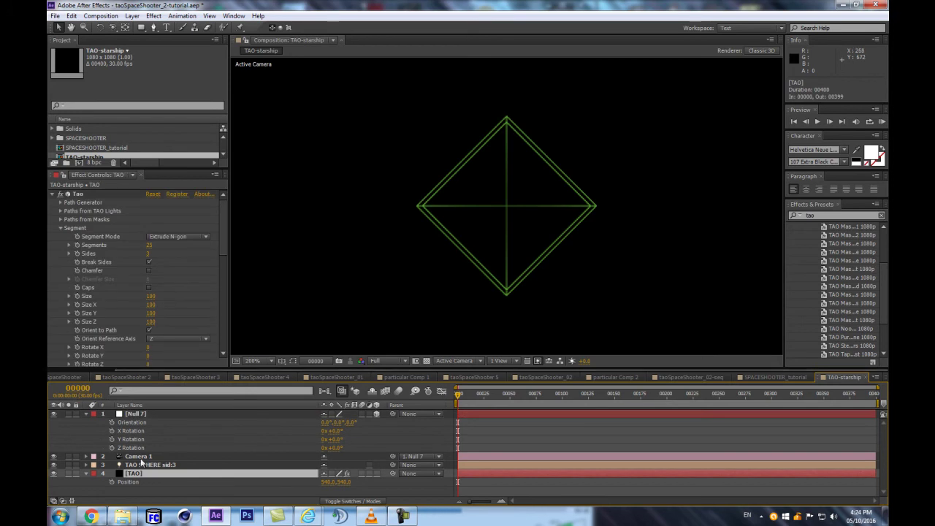
{"action": "left_click", "coordinate": [149, 414]}
{"action": "left_click", "coordinate": [86, 414]}
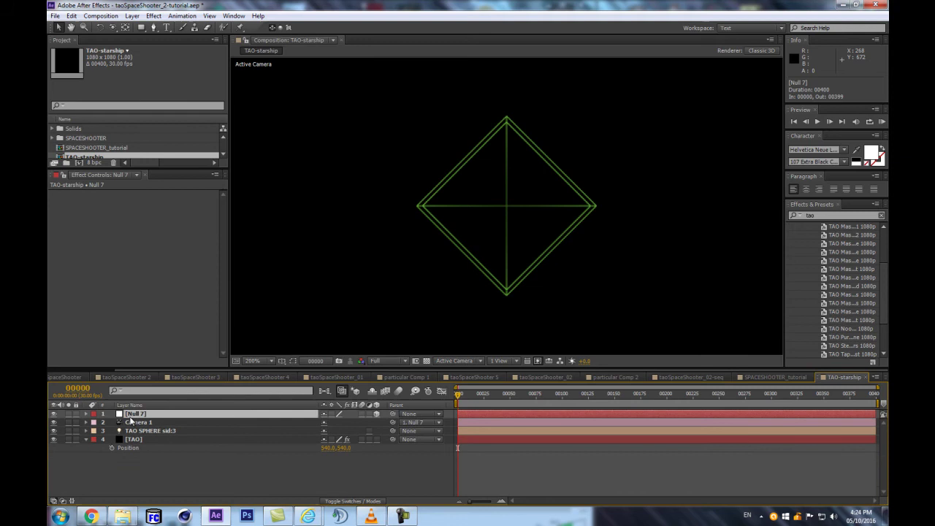
{"action": "key", "text": "ctrl+alt+y"}
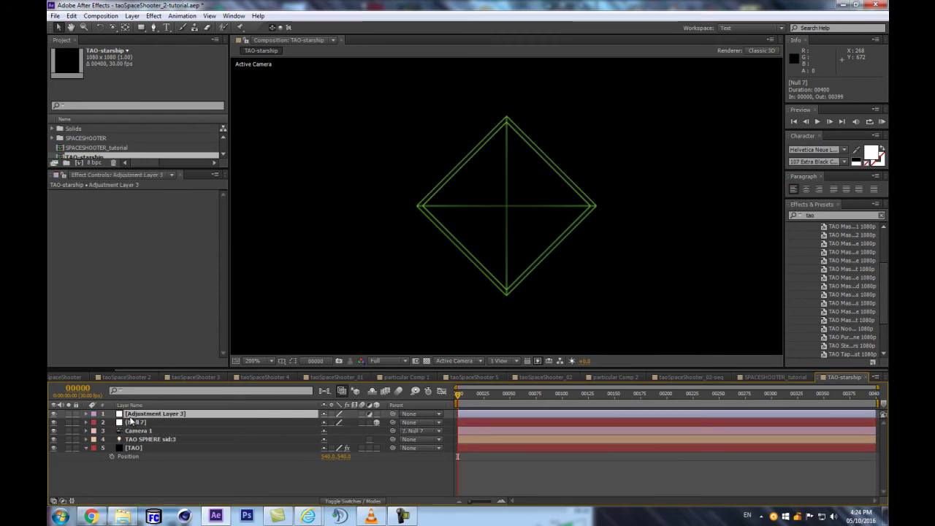
{"action": "left_click", "coordinate": [786, 215]}
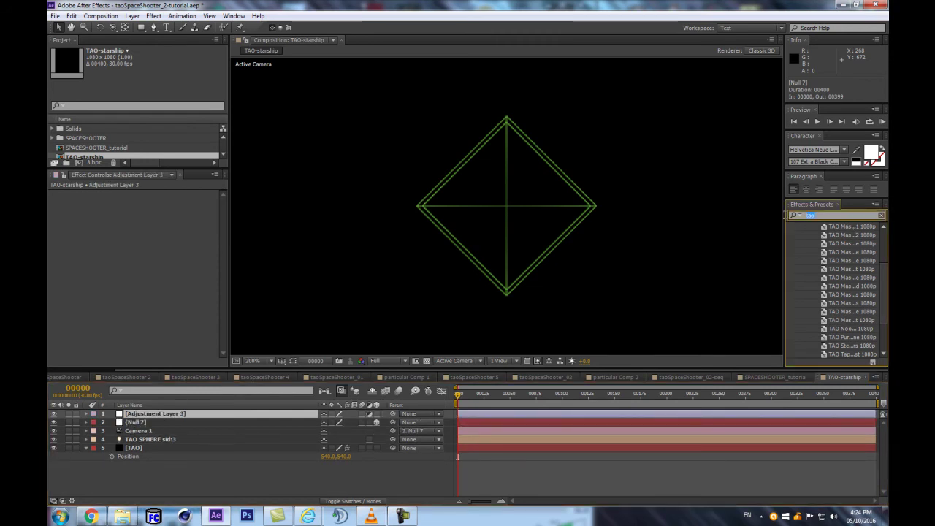
{"action": "type", "text": "glow"}
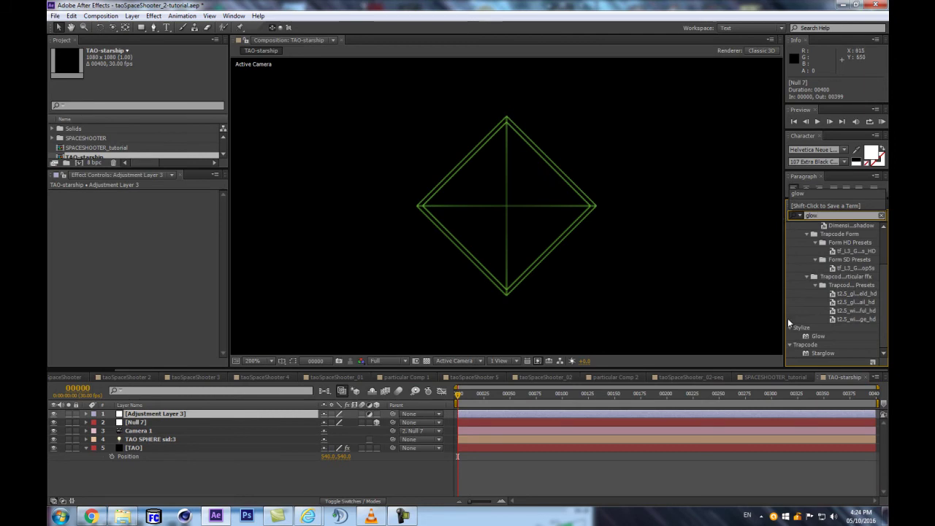
{"action": "left_click_drag", "start_coordinate": [816, 336], "coordinate": [139, 413]}
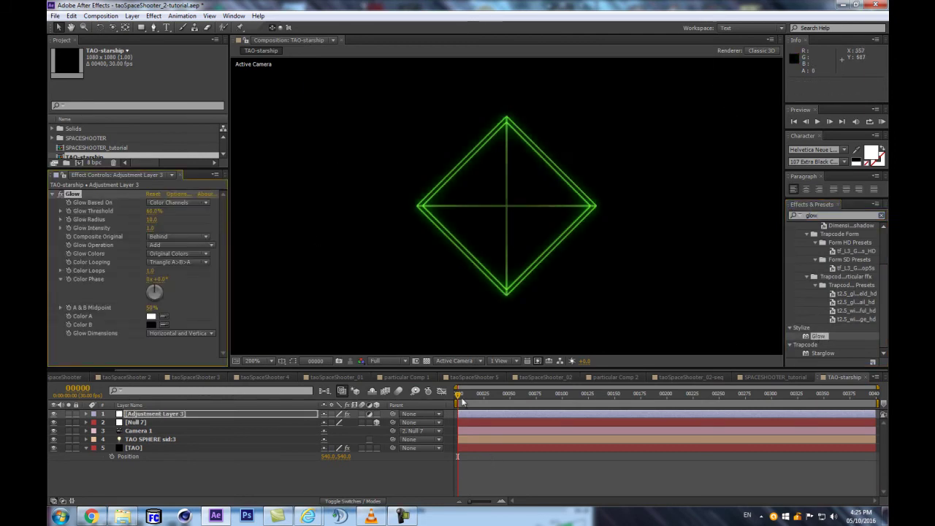
Set Null 7's X Rotation to 24° to view the wireframe from an angle.
{"action": "left_click", "coordinate": [237, 423]}
{"action": "key", "text": "r"}
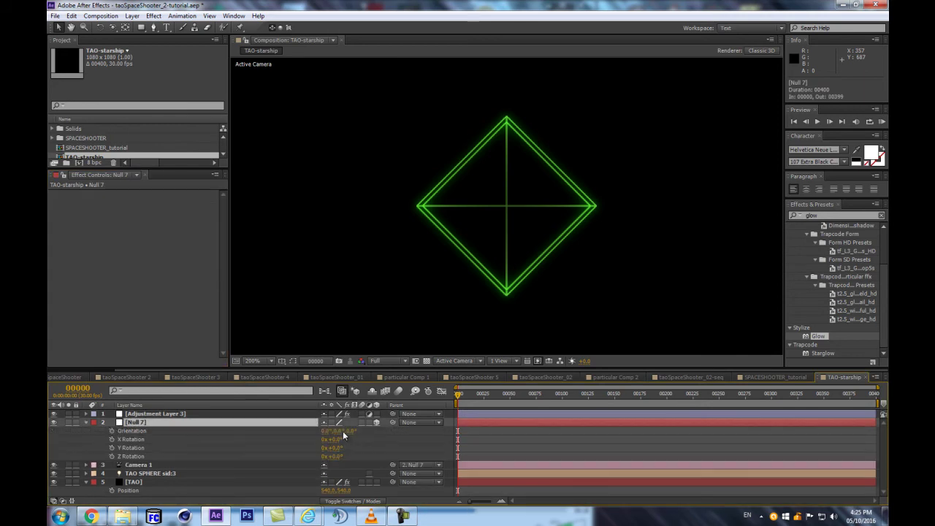
{"action": "left_click_drag", "start_coordinate": [333, 443], "coordinate": [351, 442]}
{"action": "key", "text": "Return"}
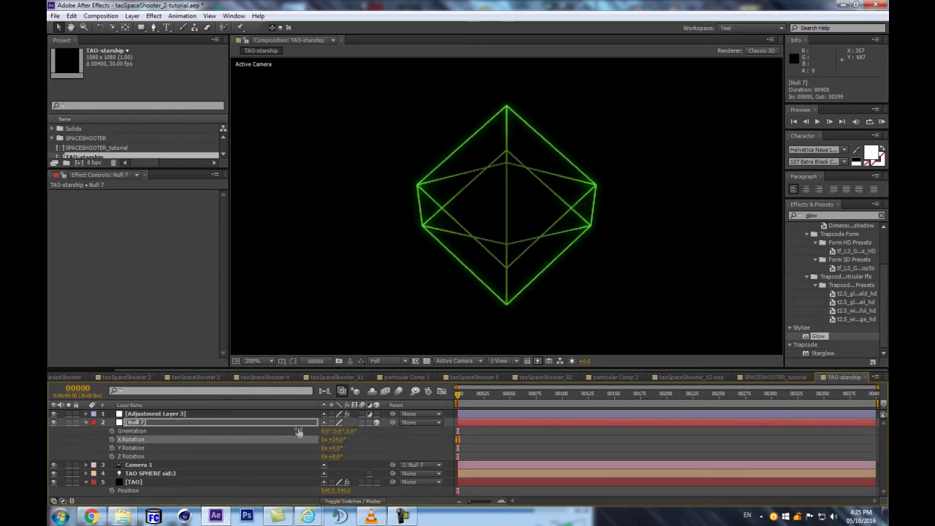
Set the adjustment layer's Glow Threshold to 7.1% and Glow Radius to 5.
{"action": "left_click", "coordinate": [180, 414]}
{"action": "left_click", "coordinate": [109, 194]}
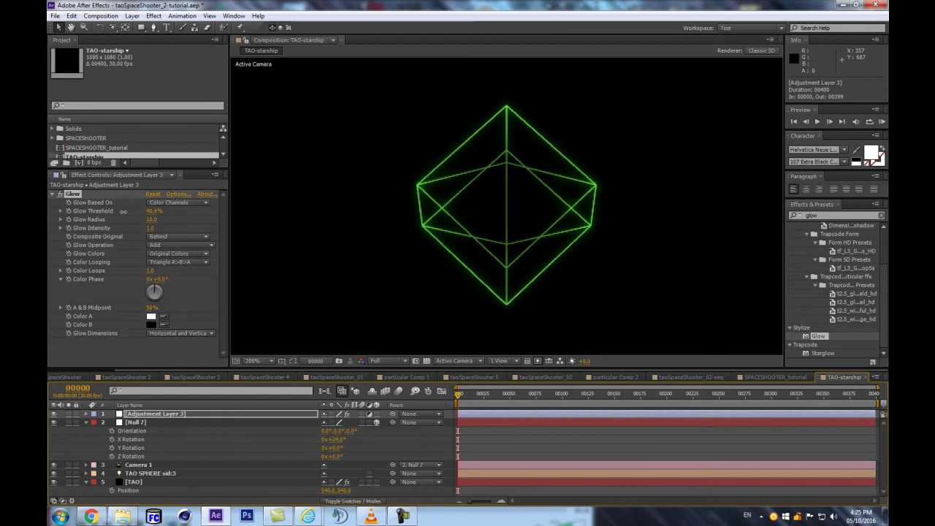
{"action": "left_click_drag", "start_coordinate": [101, 211], "coordinate": [84, 211]}
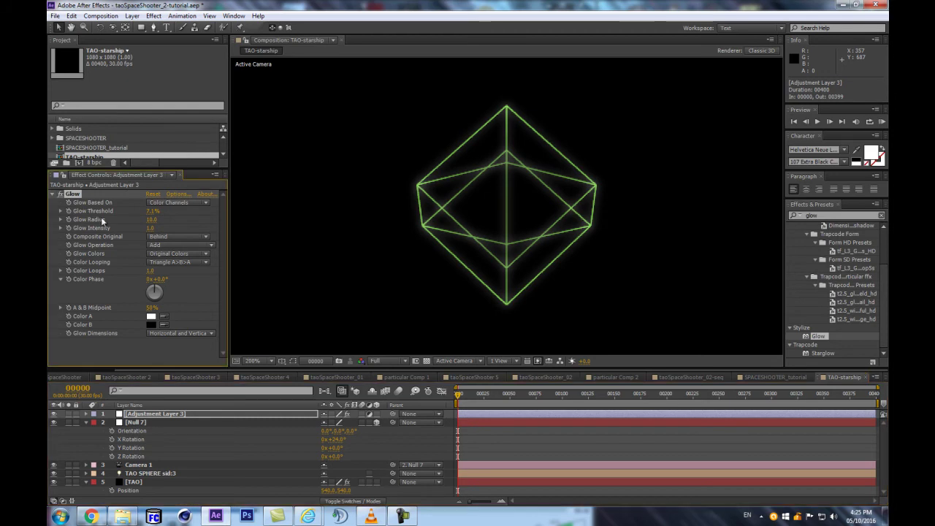
{"action": "left_click_drag", "start_coordinate": [150, 219], "coordinate": [142, 219]}
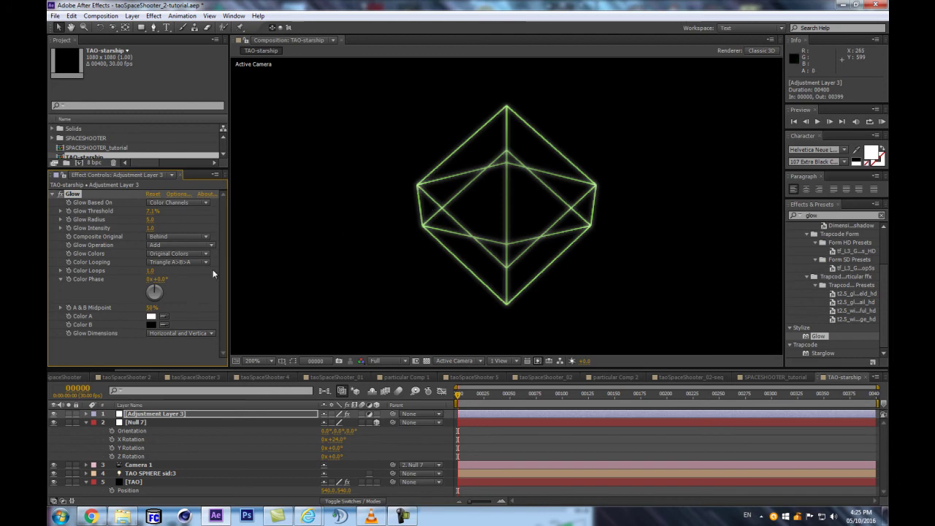
Set the TAO layer's rendering Blend to Add and switch the project colour depth to 32 bits per channel.
{"action": "left_click", "coordinate": [134, 482]}
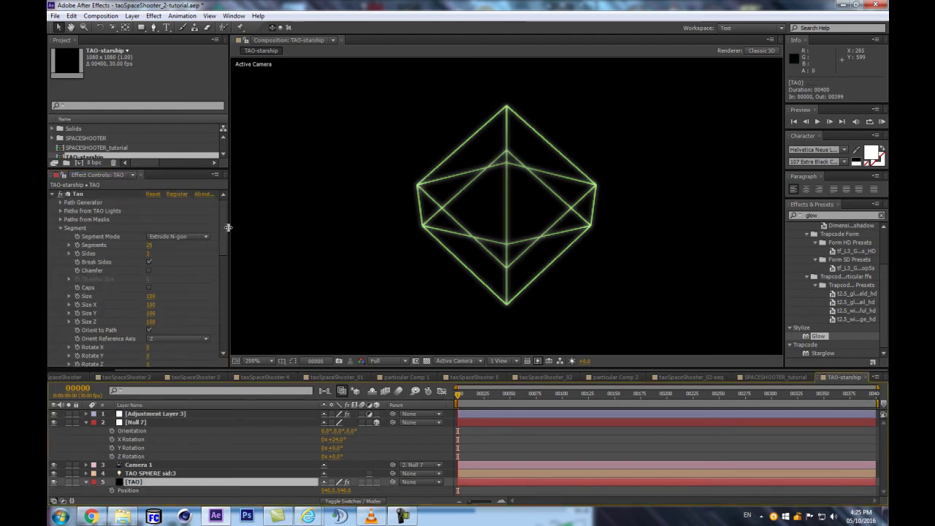
{"action": "left_click_drag", "start_coordinate": [225, 231], "coordinate": [229, 320]}
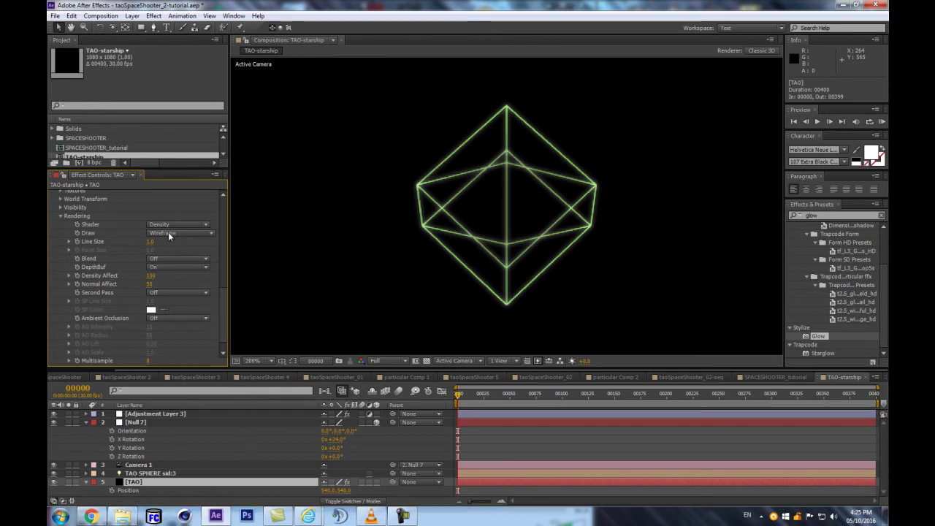
{"action": "left_click", "coordinate": [160, 260]}
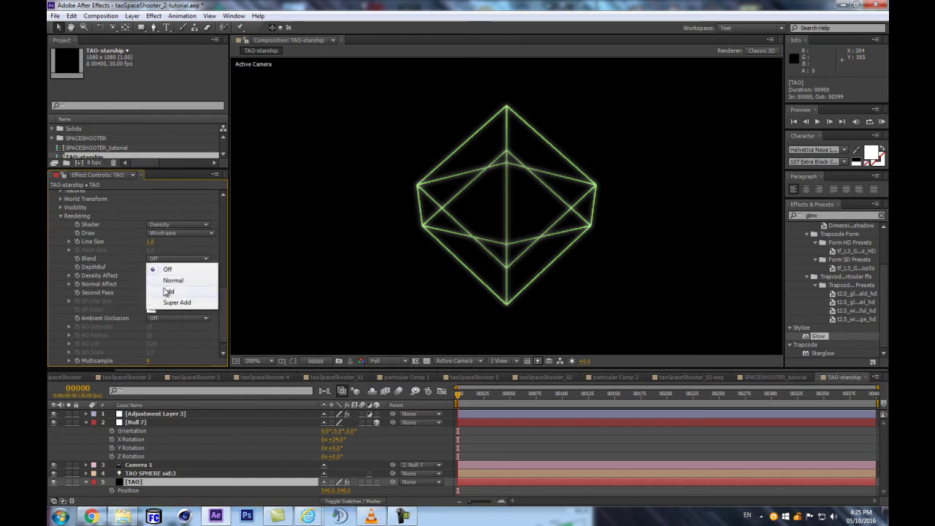
{"action": "left_click", "coordinate": [167, 291]}
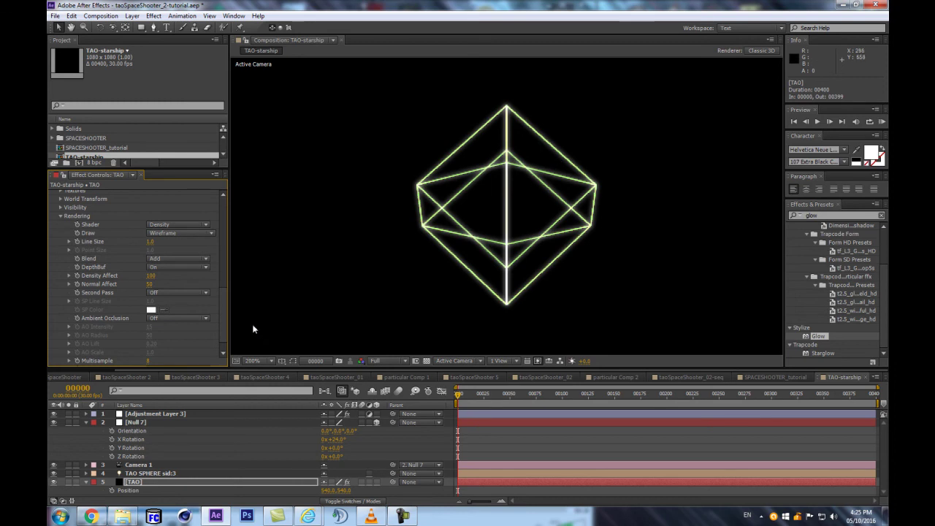
{"action": "left_click", "coordinate": [96, 163], "text": "alt"}
{"action": "left_click", "coordinate": [96, 163], "text": "alt"}
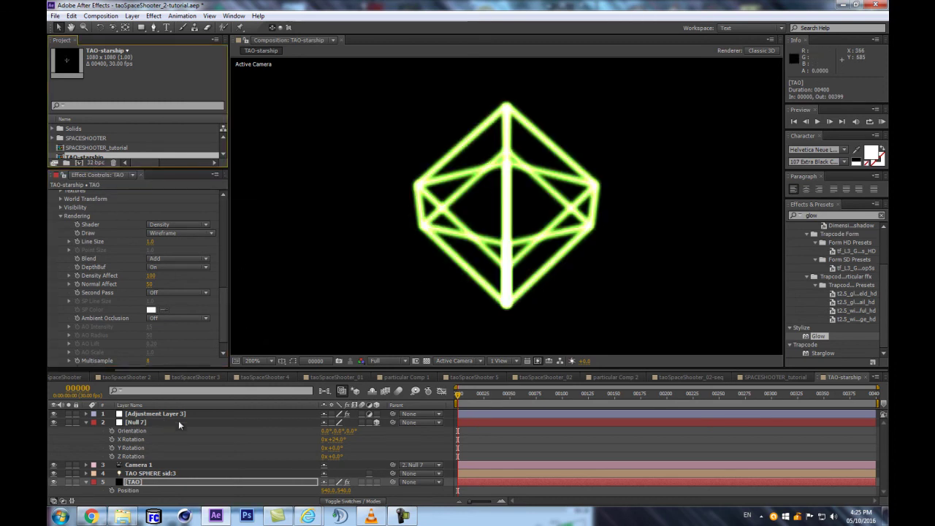
Reset the adjustment layer's Glow, set Glow Threshold to 39.2% and Glow Intensity to 0.4, and widen the Glow Radius.
{"action": "left_click", "coordinate": [151, 406]}
{"action": "left_click", "coordinate": [151, 413]}
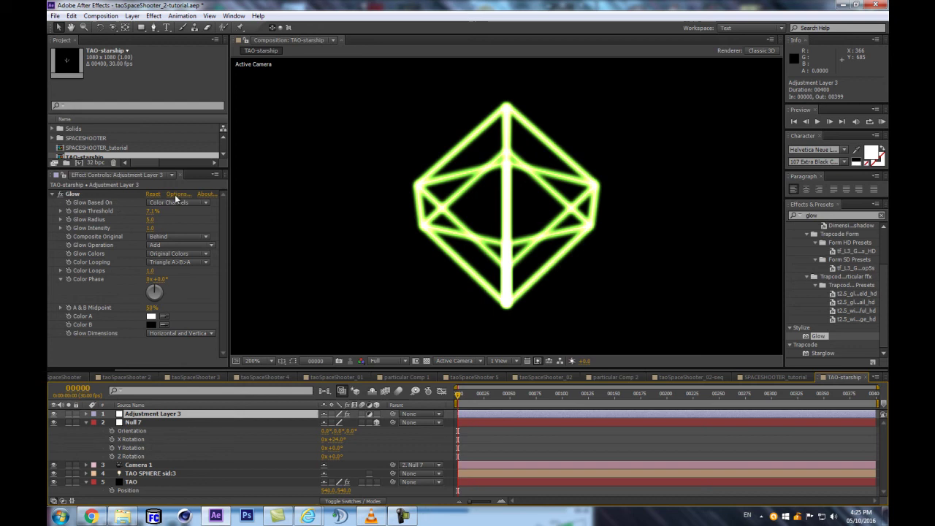
{"action": "left_click", "coordinate": [156, 194]}
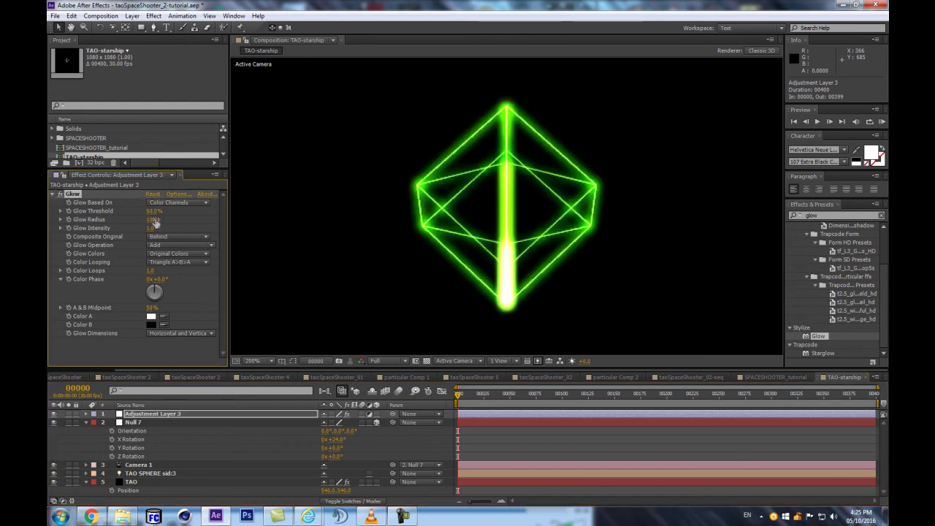
{"action": "left_click_drag", "start_coordinate": [152, 219], "coordinate": [148, 219]}
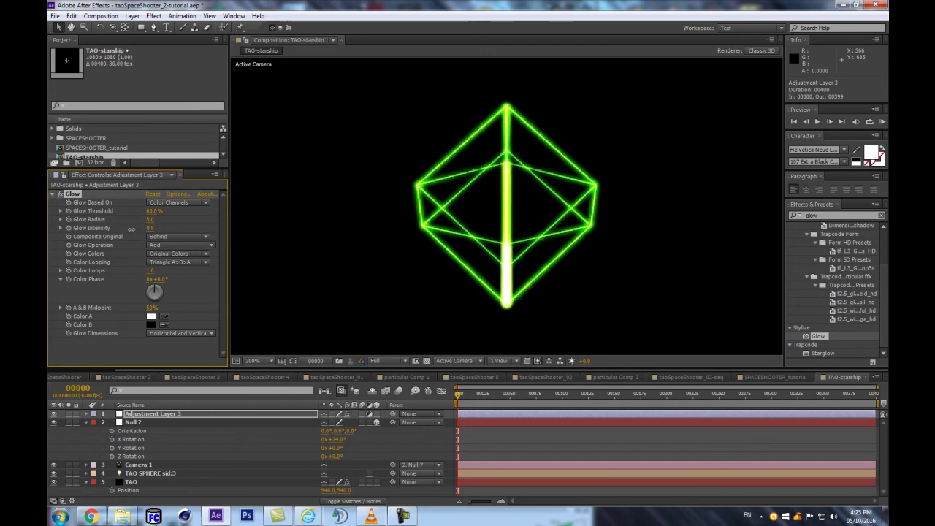
{"action": "left_click_drag", "start_coordinate": [150, 227], "coordinate": [219, 211]}
{"action": "left_click_drag", "start_coordinate": [150, 229], "coordinate": [124, 233]}
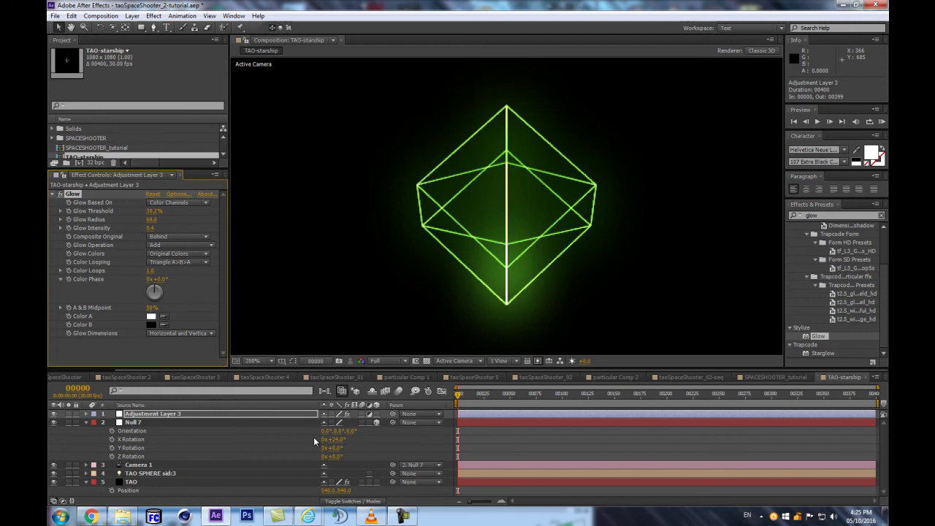
Try another X Rotation on Null 7 to preview the glow from a different angle, and undo it.
{"action": "left_click_drag", "start_coordinate": [340, 440], "coordinate": [459, 439]}
{"action": "key", "text": "ctrl+z"}
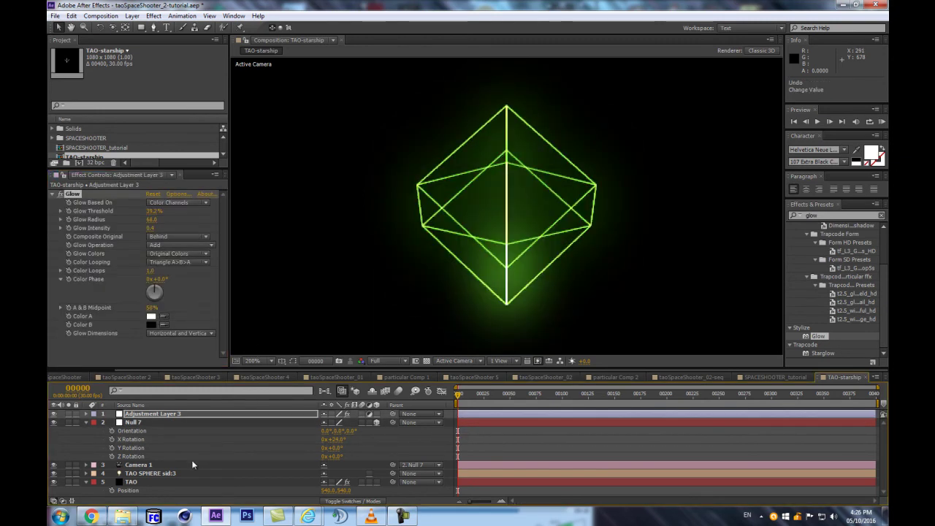
Compare the Off and Normal Blend modes in the TAO layer's rendering settings, and return Blend to Add.
{"action": "left_click", "coordinate": [133, 483]}
{"action": "scroll", "coordinate": [162, 281], "scroll_direction": "down", "scroll_amount": 5}
{"action": "scroll", "coordinate": [164, 270], "scroll_direction": "down", "scroll_amount": 5}
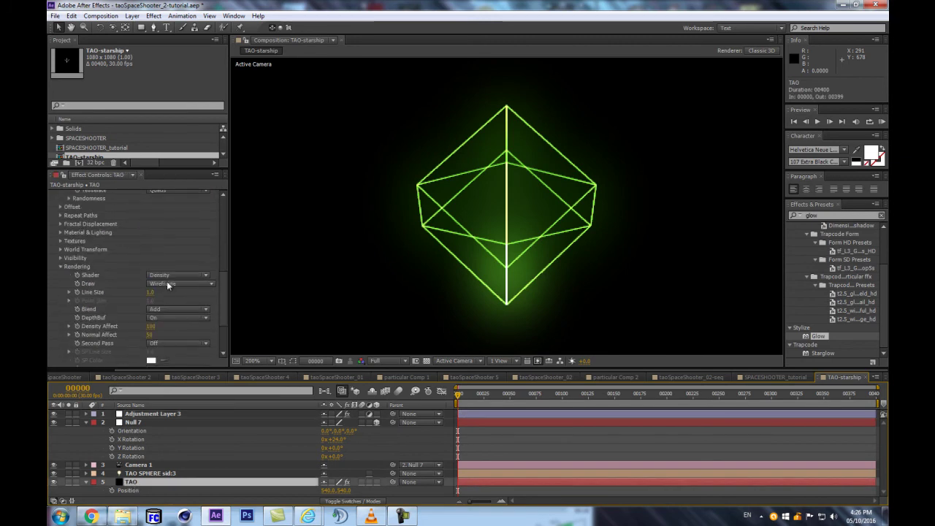
{"action": "left_click", "coordinate": [165, 309]}
{"action": "left_click", "coordinate": [167, 320]}
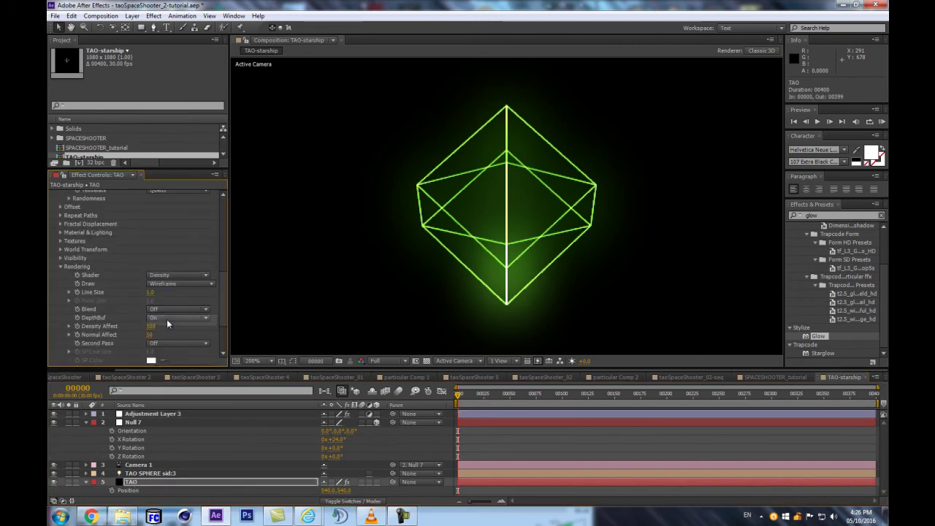
{"action": "left_click", "coordinate": [167, 312]}
{"action": "left_click", "coordinate": [174, 330]}
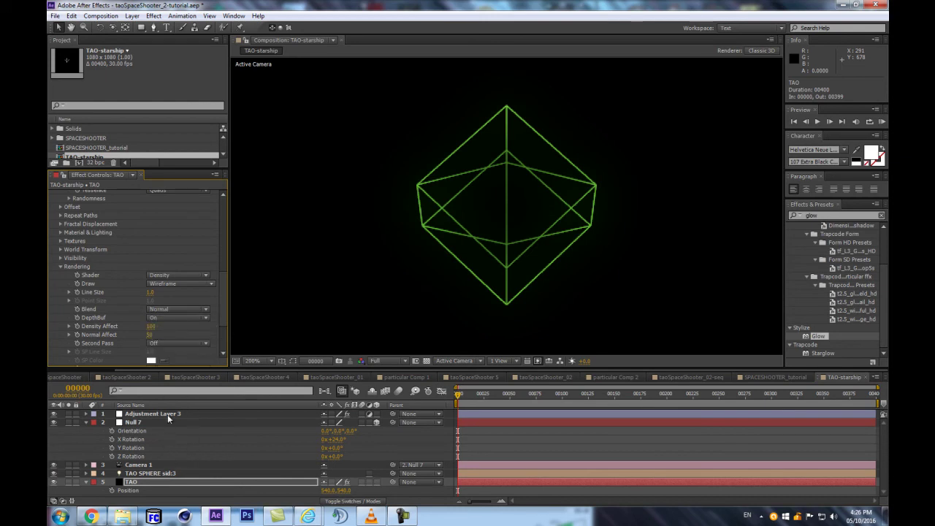
{"action": "left_click", "coordinate": [174, 307]}
{"action": "left_click", "coordinate": [168, 340]}
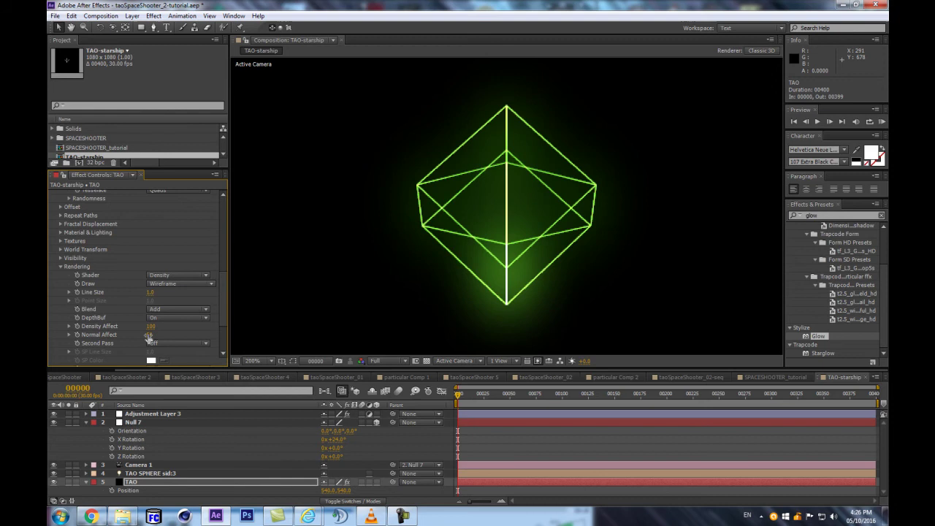
Set TAO's Normal Affect to 25, try a lower Density Affect and undo it, and check the Shader options.
{"action": "left_click_drag", "start_coordinate": [150, 335], "coordinate": [58, 339]}
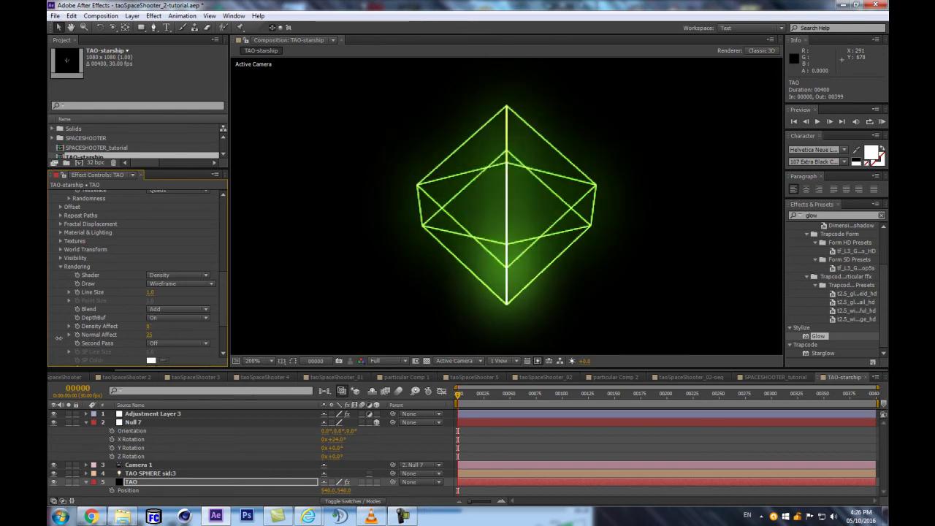
{"action": "key", "text": "ctrl+z"}
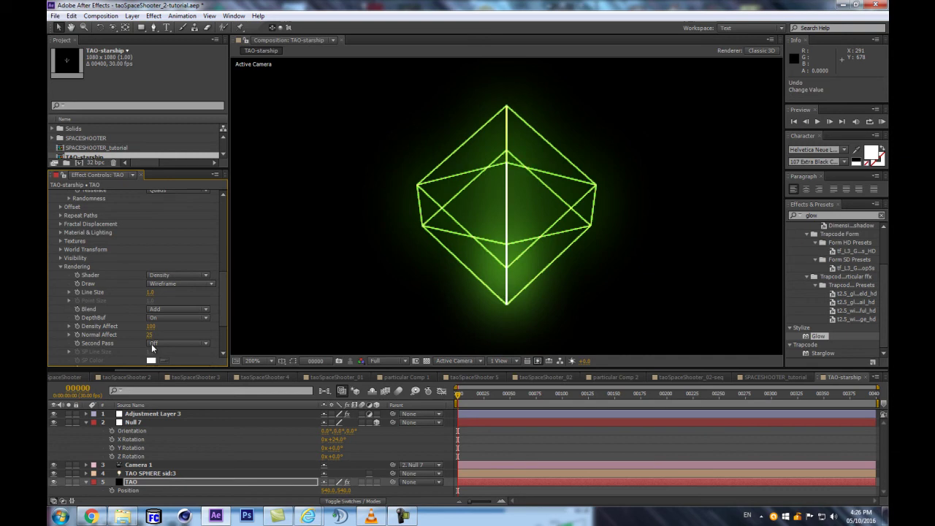
{"action": "left_click", "coordinate": [164, 275]}
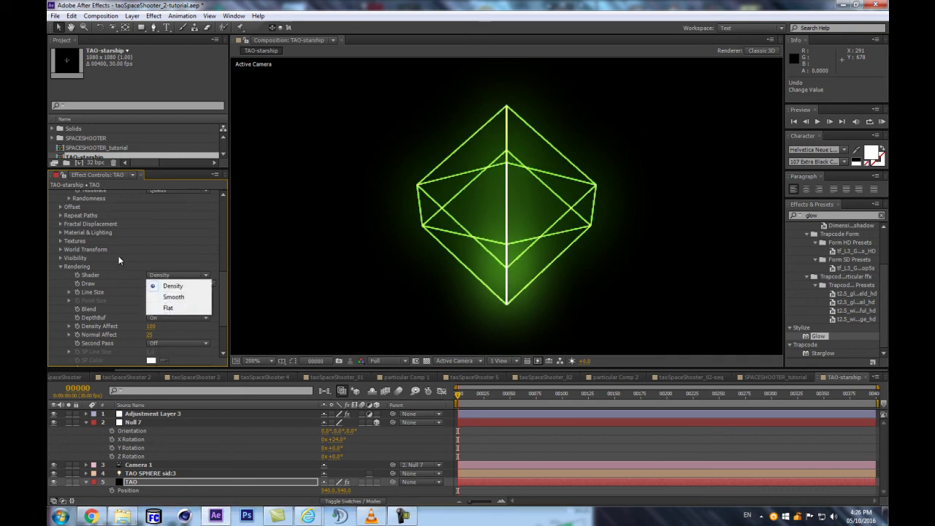
{"action": "left_click", "coordinate": [119, 258]}
Keep TAO's Draw mode on Wireframe and set its Blend to Off.
{"action": "left_click", "coordinate": [157, 283]}
{"action": "left_click", "coordinate": [155, 304]}
{"action": "left_click", "coordinate": [164, 310]}
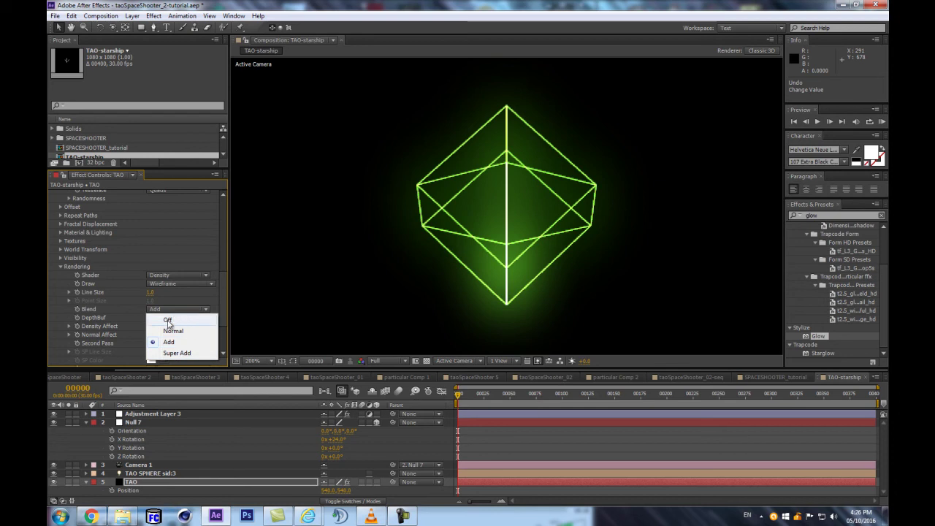
{"action": "left_click", "coordinate": [168, 321]}
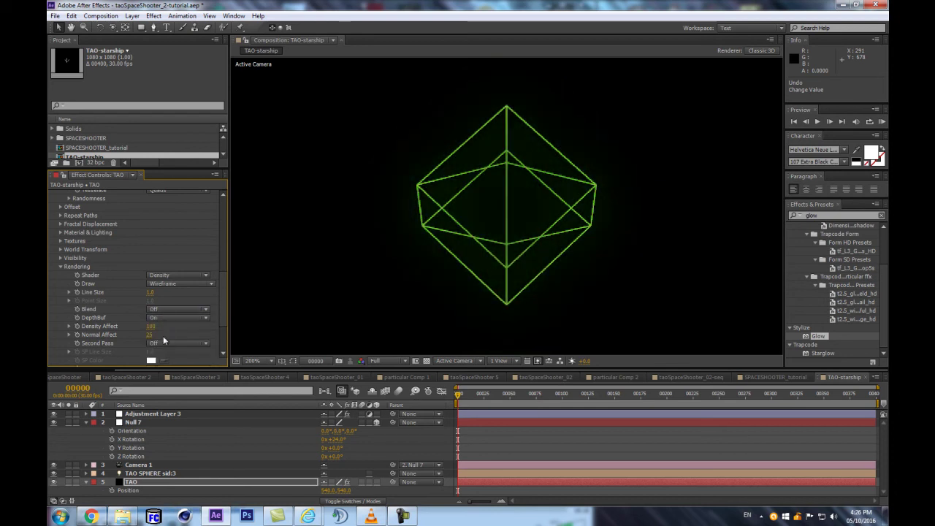
{"action": "scroll", "coordinate": [161, 335], "scroll_direction": "down", "scroll_amount": 3}
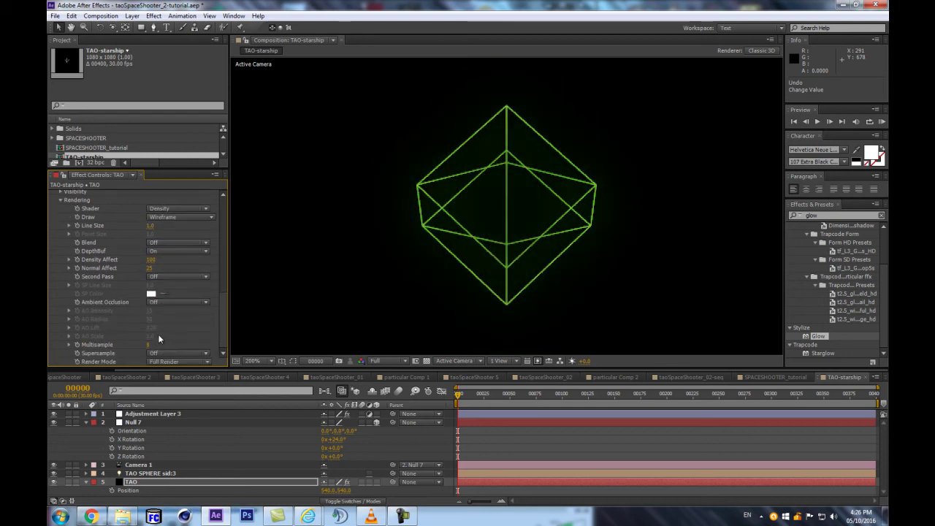
Lower the adjustment layer's Glow Threshold to about 3.5% and set its Glow Radius to 17.
{"action": "left_click", "coordinate": [146, 415]}
{"action": "mouse_move", "coordinate": [137, 212]}
{"action": "left_mouse_down"}
{"action": "mouse_move", "coordinate": [164, 225]}
{"action": "mouse_move", "coordinate": [117, 222]}
{"action": "mouse_move", "coordinate": [157, 228]}
{"action": "mouse_move", "coordinate": [132, 228]}
{"action": "left_mouse_up"}
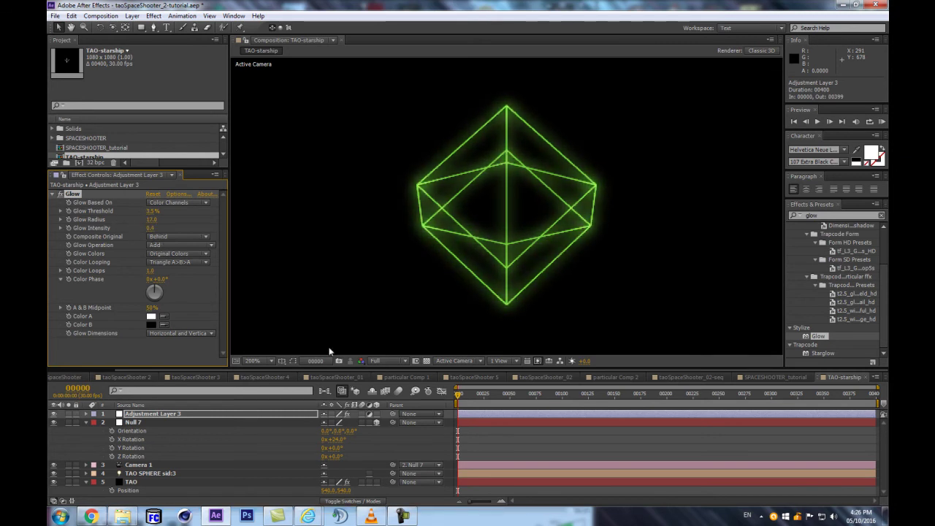
Try an X Rotation on Null 7, undo it, and set the X Rotation to 79°.
{"action": "left_click_drag", "start_coordinate": [350, 437], "coordinate": [442, 439]}
{"action": "key", "text": "ctrl+z"}
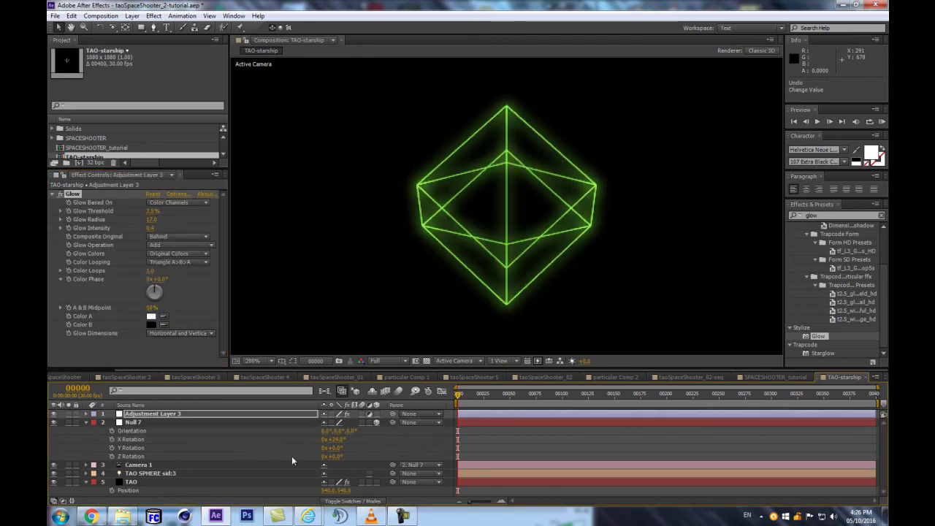
{"action": "left_click_drag", "start_coordinate": [339, 444], "coordinate": [365, 440]}
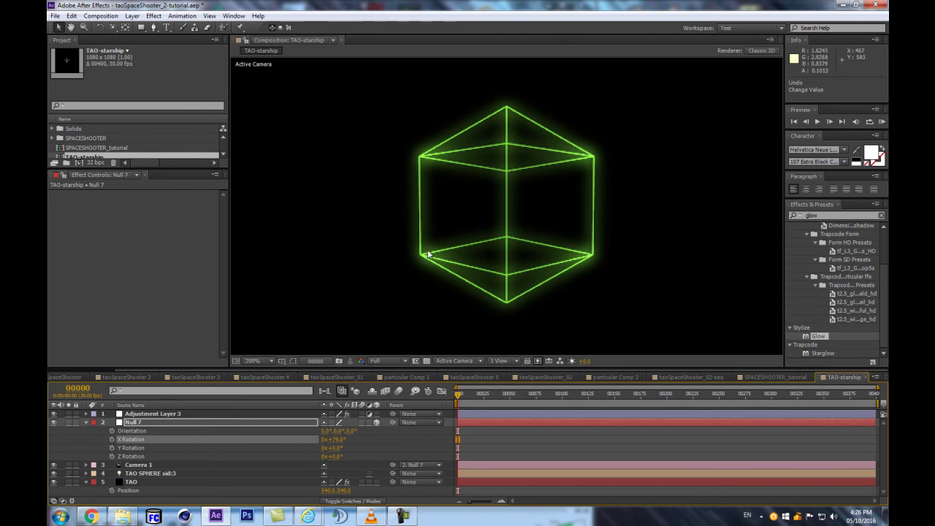
Try the Fill and Points draw modes in TAO's rendering settings, and set Draw to Front Fill, Back Wire.
{"action": "left_click", "coordinate": [132, 483]}
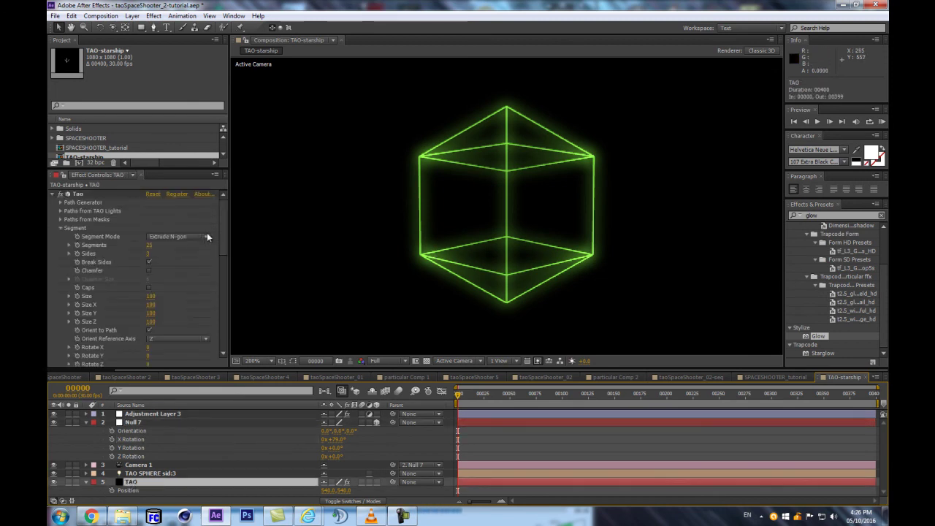
{"action": "scroll", "coordinate": [207, 232], "scroll_direction": "down", "scroll_amount": 3}
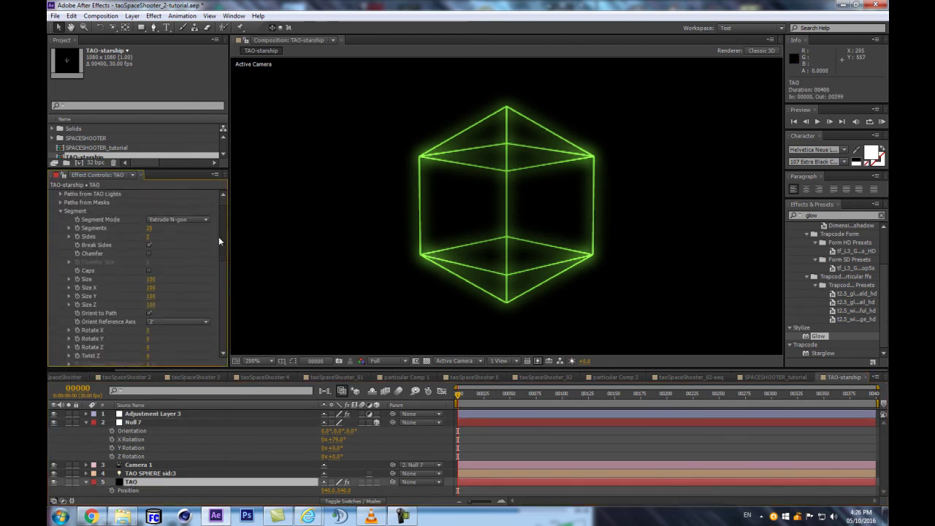
{"action": "scroll", "coordinate": [219, 237], "scroll_direction": "down", "scroll_amount": 10}
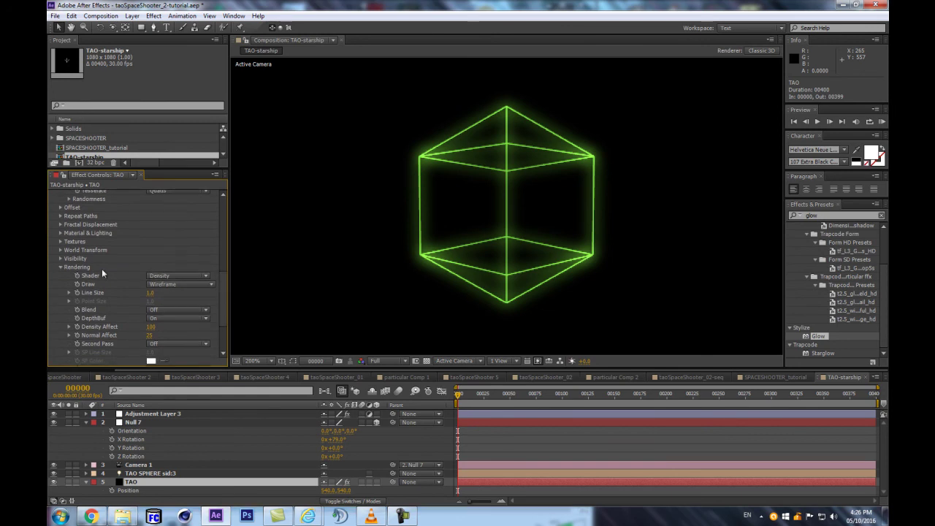
{"action": "left_click", "coordinate": [176, 286]}
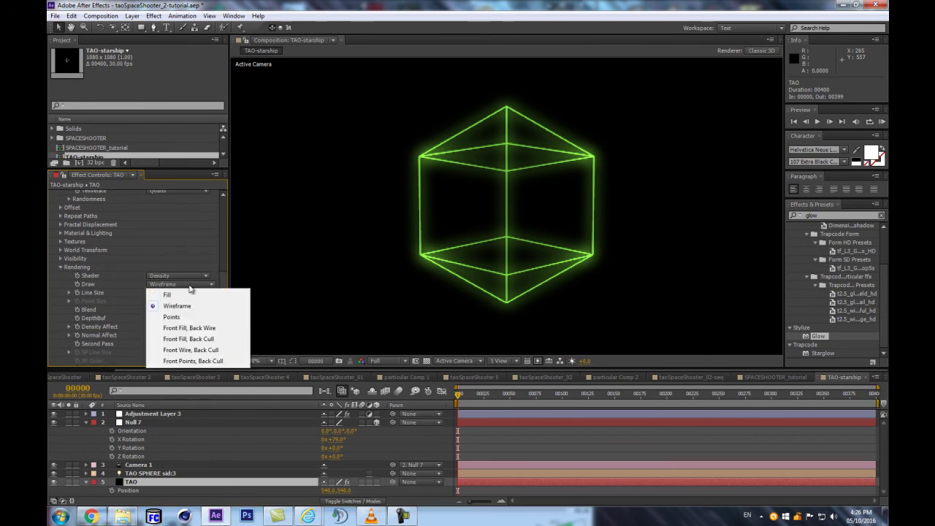
{"action": "left_click", "coordinate": [192, 294]}
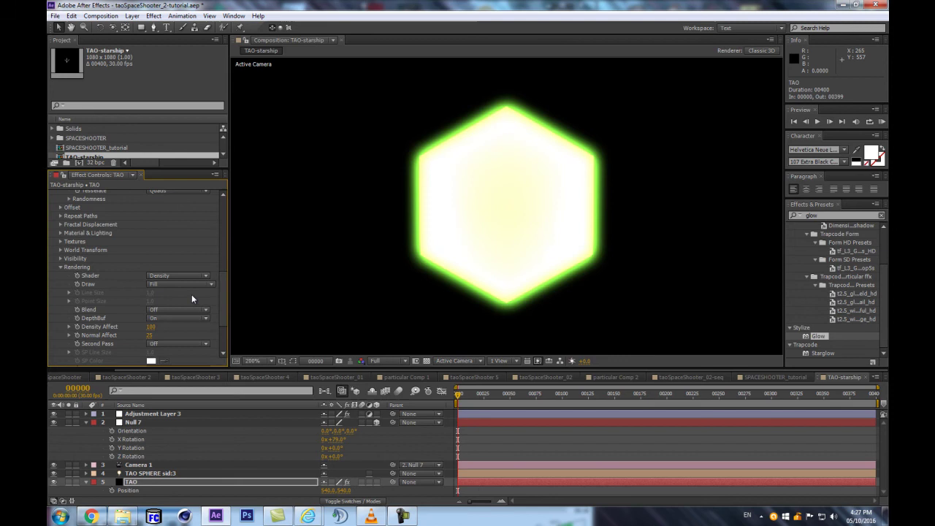
{"action": "left_click", "coordinate": [181, 285]}
{"action": "left_click", "coordinate": [163, 316]}
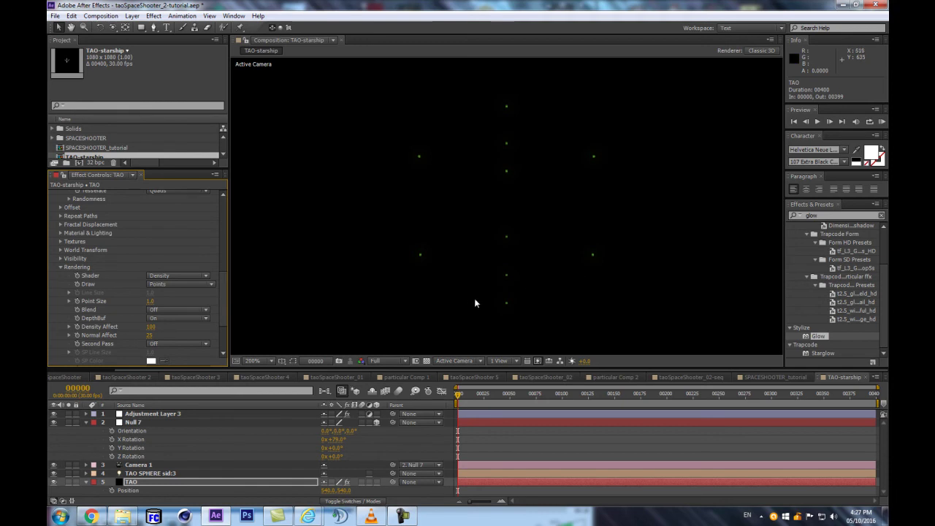
{"action": "left_click", "coordinate": [156, 285]}
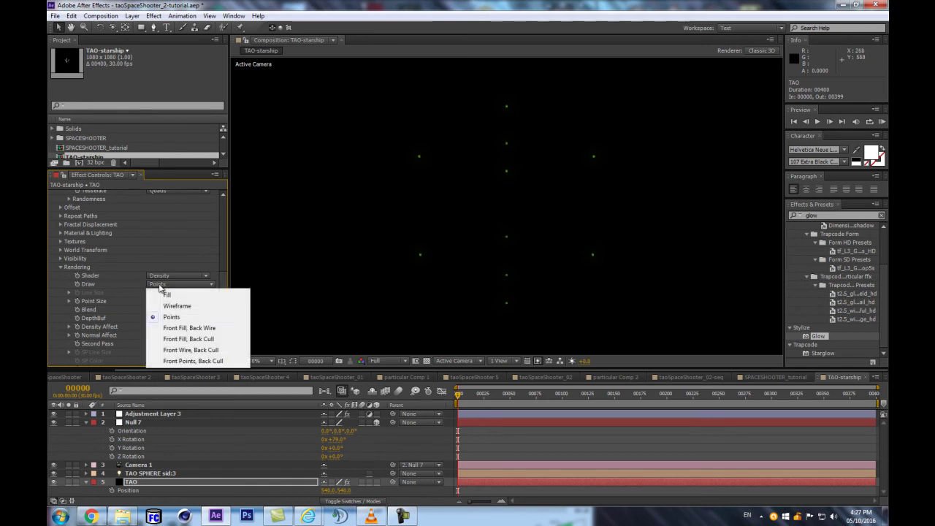
{"action": "left_click", "coordinate": [179, 330]}
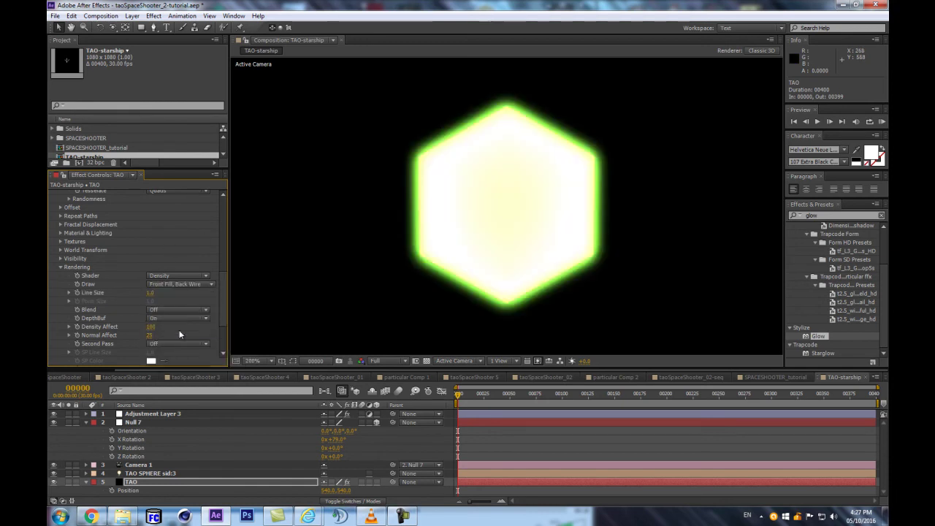
{"action": "left_click", "coordinate": [159, 286]}
Hide Adjustment Layer 3 and set TAO's rendering Draw mode to Front Fill, Back Cull.
{"action": "left_click", "coordinate": [129, 414]}
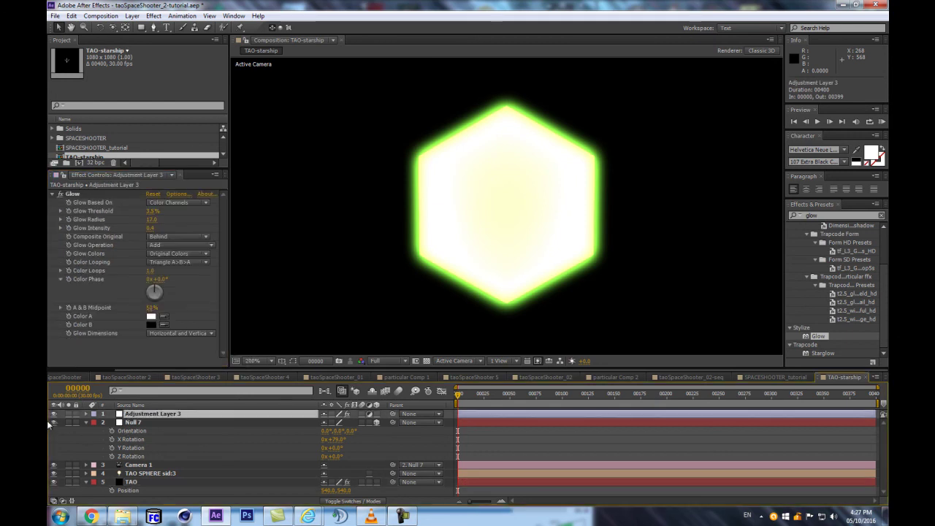
{"action": "left_click", "coordinate": [54, 414]}
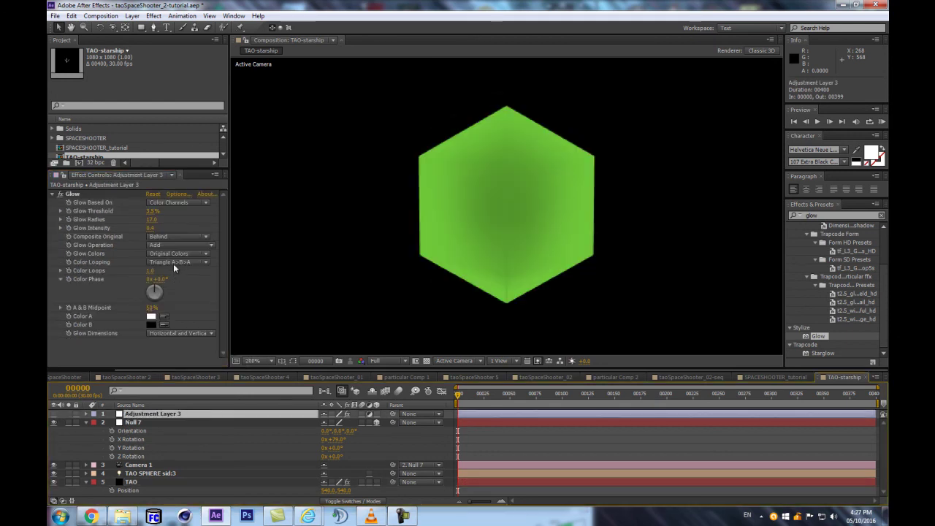
{"action": "left_click", "coordinate": [139, 482]}
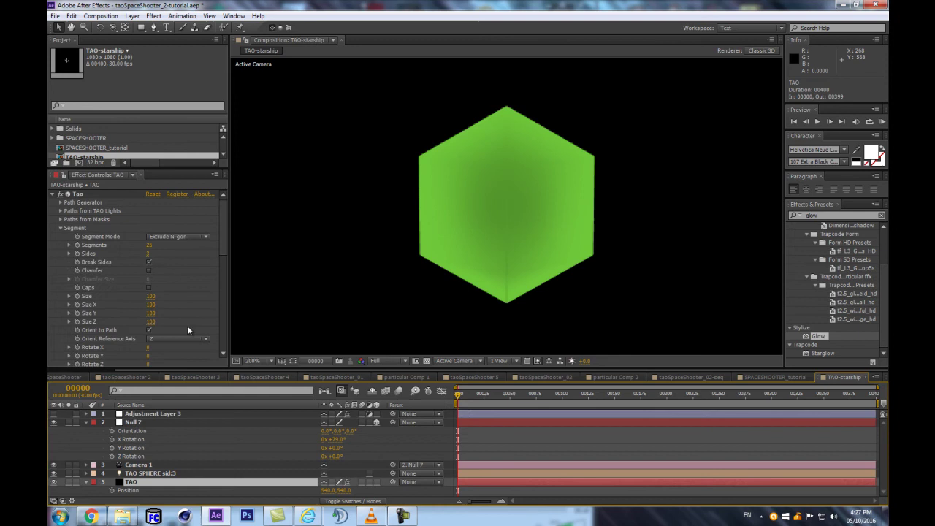
{"action": "left_click_drag", "start_coordinate": [224, 253], "coordinate": [226, 357]}
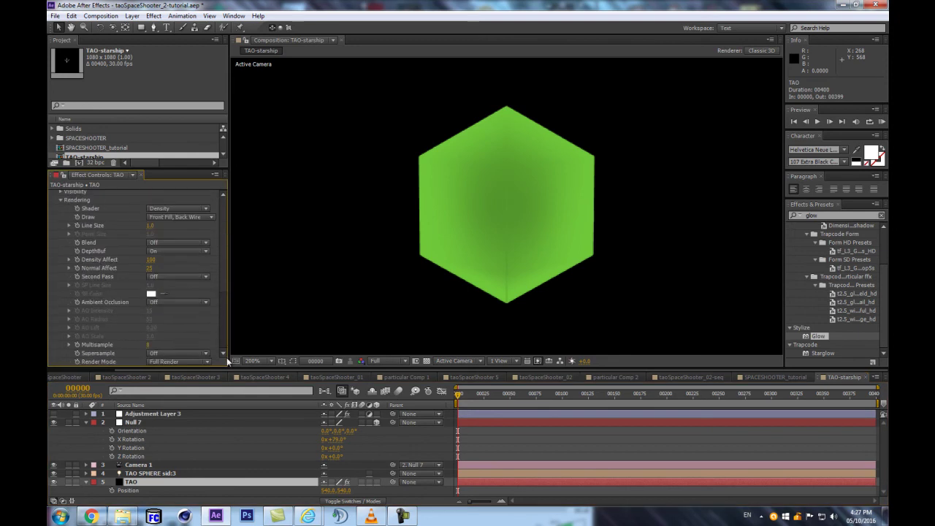
{"action": "left_click", "coordinate": [173, 218]}
{"action": "left_click", "coordinate": [179, 274]}
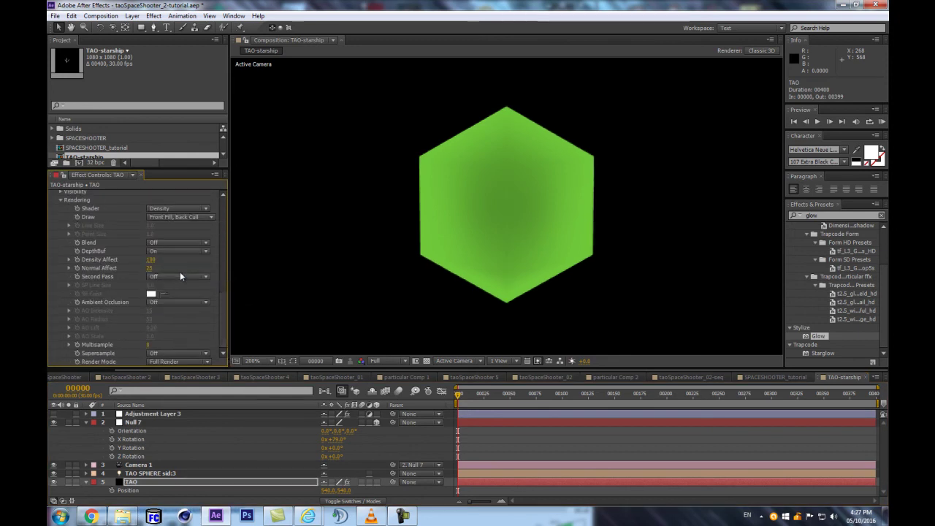
Try the Front Wire, Back Cull draw mode on TAO with a changed X Rotation on Null 7, and undo the rotation.
{"action": "left_click", "coordinate": [175, 217]}
{"action": "left_click", "coordinate": [181, 283]}
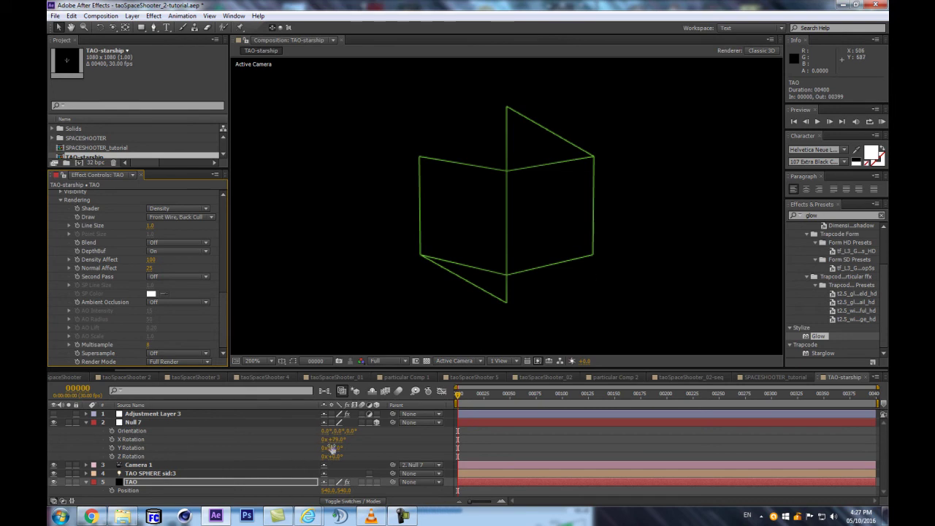
{"action": "mouse_move", "coordinate": [337, 439]}
{"action": "left_mouse_down"}
{"action": "mouse_move", "coordinate": [374, 436]}
{"action": "mouse_move", "coordinate": [331, 451]}
{"action": "mouse_move", "coordinate": [353, 449]}
{"action": "left_mouse_up"}
{"action": "key", "text": "ctrl+z"}
Try the Wireframe draw mode in TAO's rendering settings, and set Draw to Fill.
{"action": "left_click", "coordinate": [162, 483]}
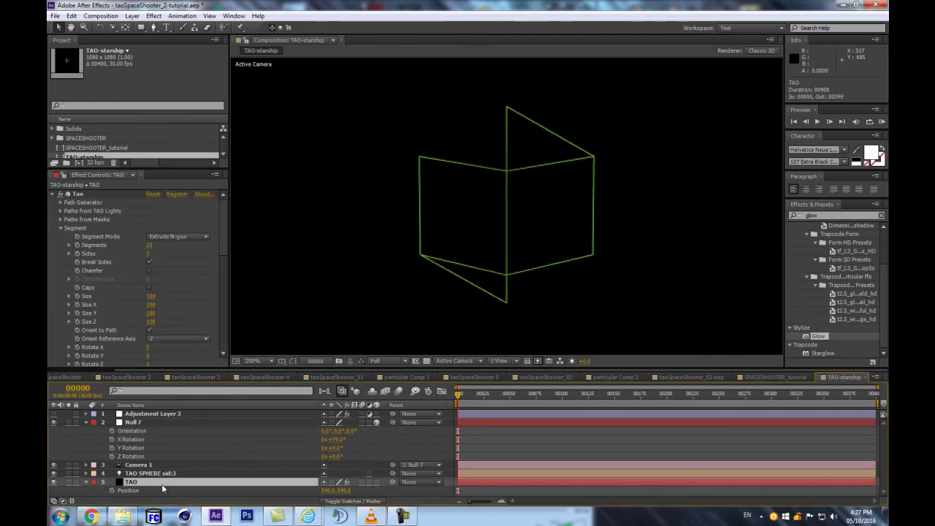
{"action": "left_click_drag", "start_coordinate": [225, 241], "coordinate": [241, 373]}
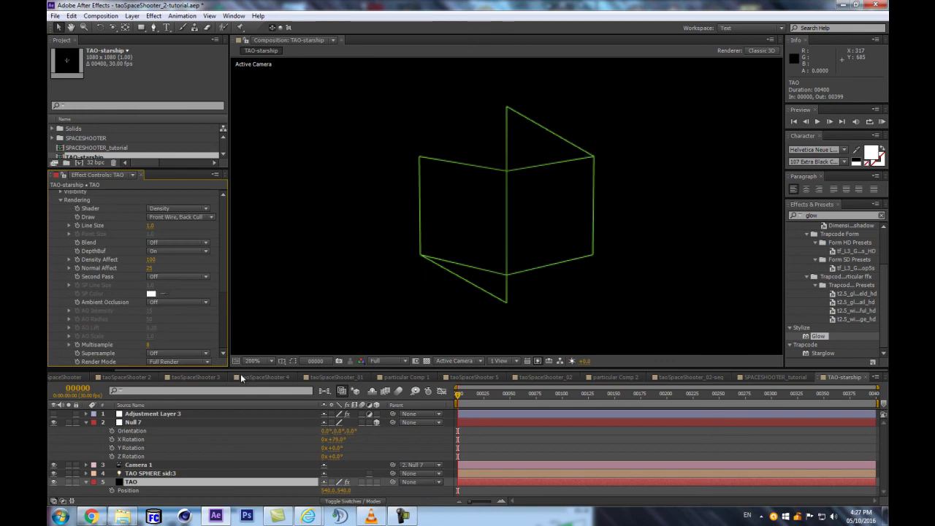
{"action": "left_click_drag", "start_coordinate": [240, 339], "coordinate": [227, 304]}
{"action": "left_click", "coordinate": [193, 294]}
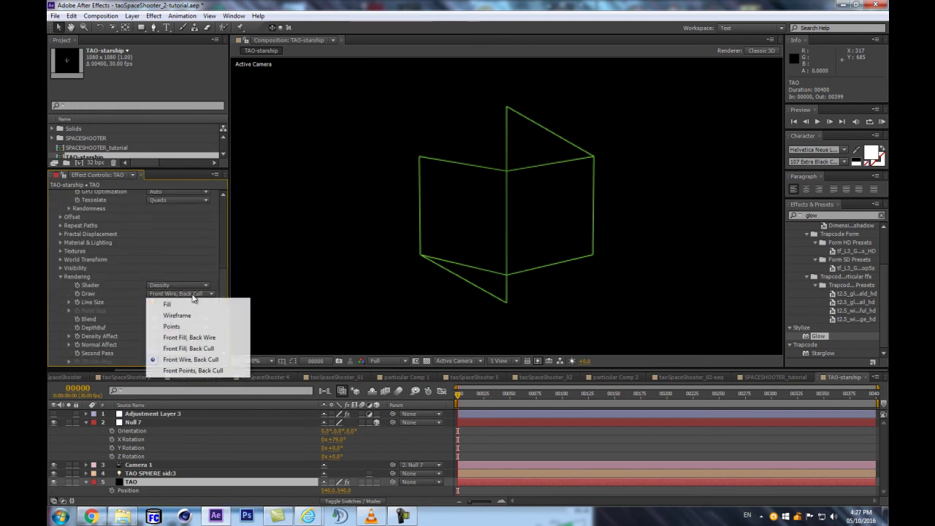
{"action": "left_click", "coordinate": [176, 315]}
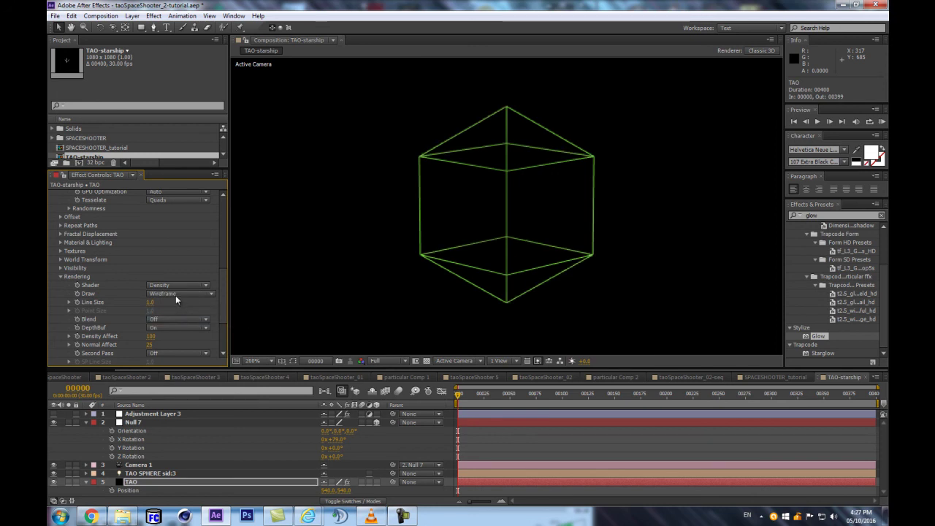
{"action": "left_click", "coordinate": [179, 294]}
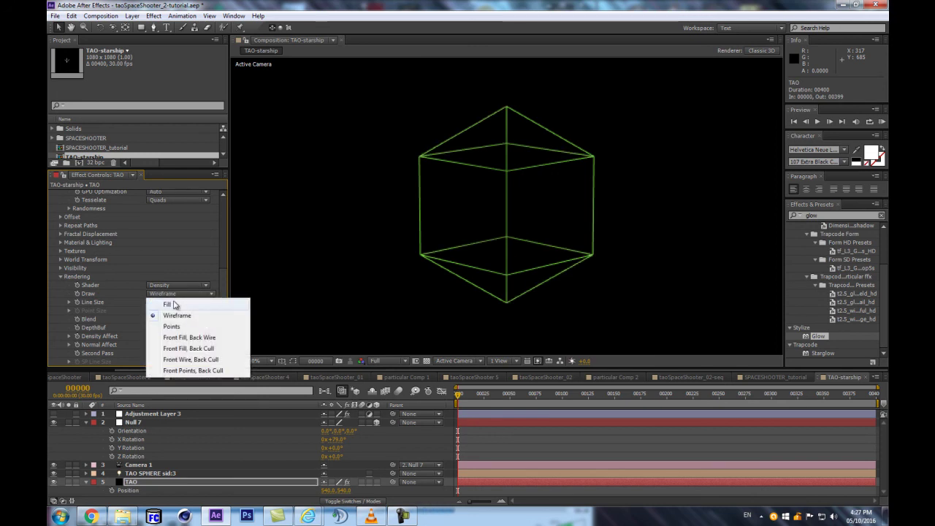
{"action": "left_click", "coordinate": [170, 304]}
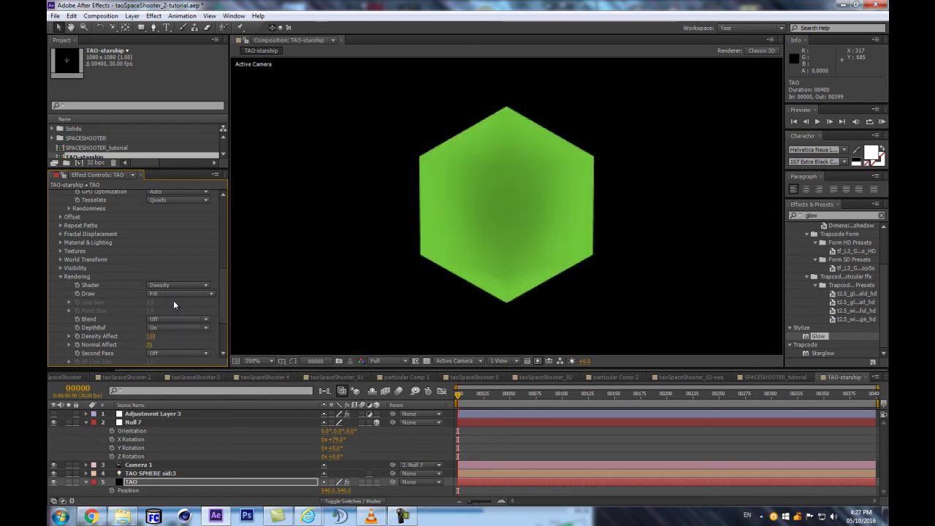
Set TAO's Material & Lighting color to black (000000).
{"action": "left_click", "coordinate": [60, 241]}
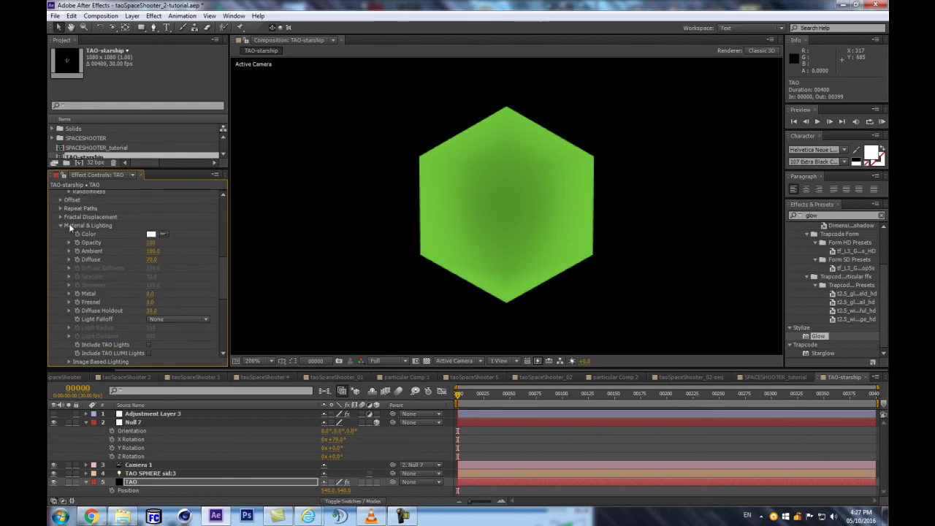
{"action": "left_click", "coordinate": [150, 234]}
{"action": "left_click_drag", "start_coordinate": [578, 409], "coordinate": [455, 523]}
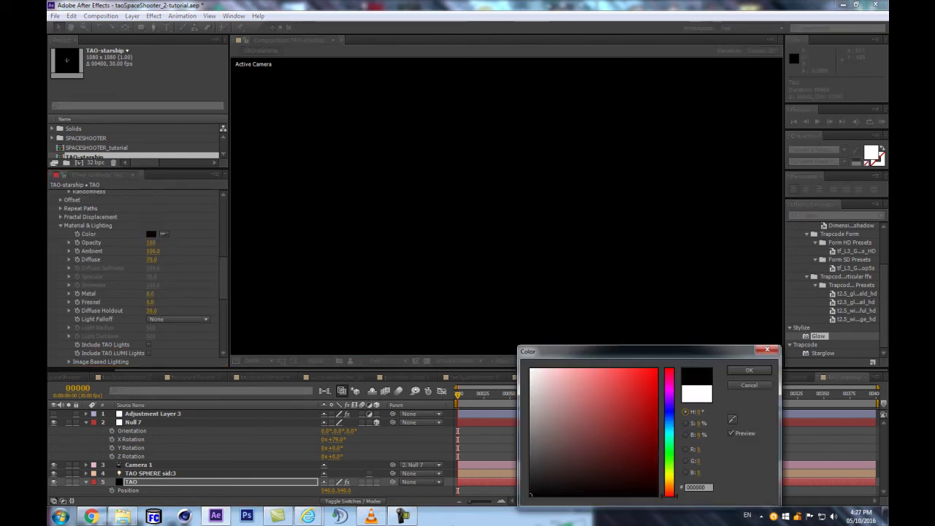
{"action": "left_click", "coordinate": [749, 370]}
Set the Second Pass in TAO's rendering settings to Wireframe.
{"action": "scroll", "coordinate": [164, 292], "scroll_direction": "down", "scroll_amount": 5}
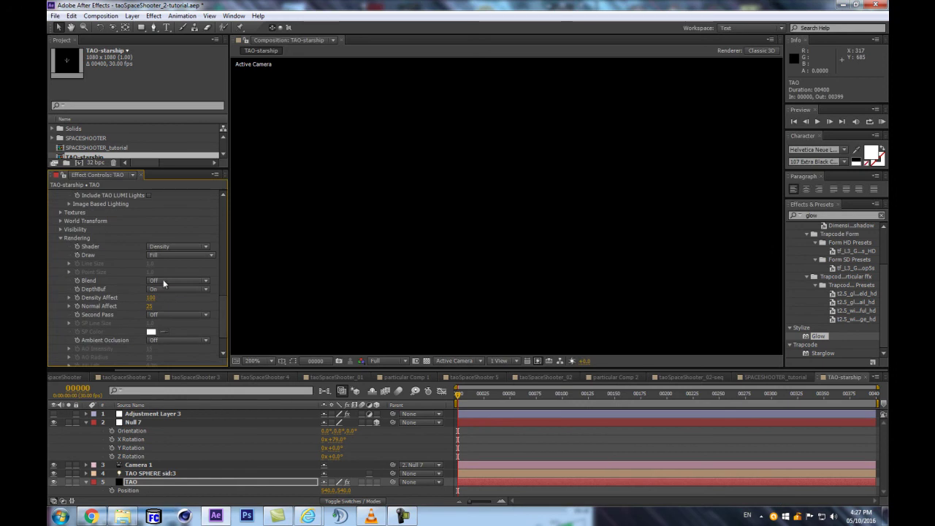
{"action": "scroll", "coordinate": [162, 279], "scroll_direction": "down", "scroll_amount": 2}
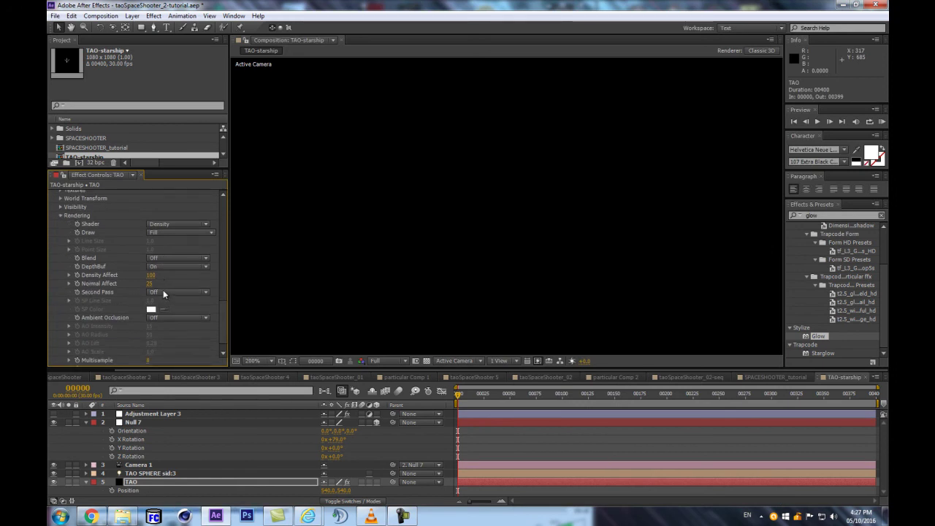
{"action": "left_click", "coordinate": [164, 292]}
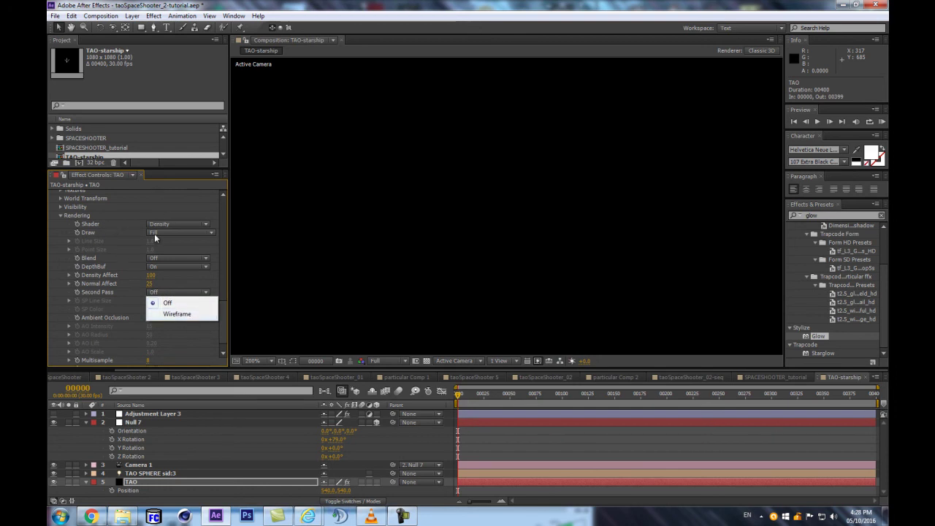
{"action": "left_click", "coordinate": [176, 313]}
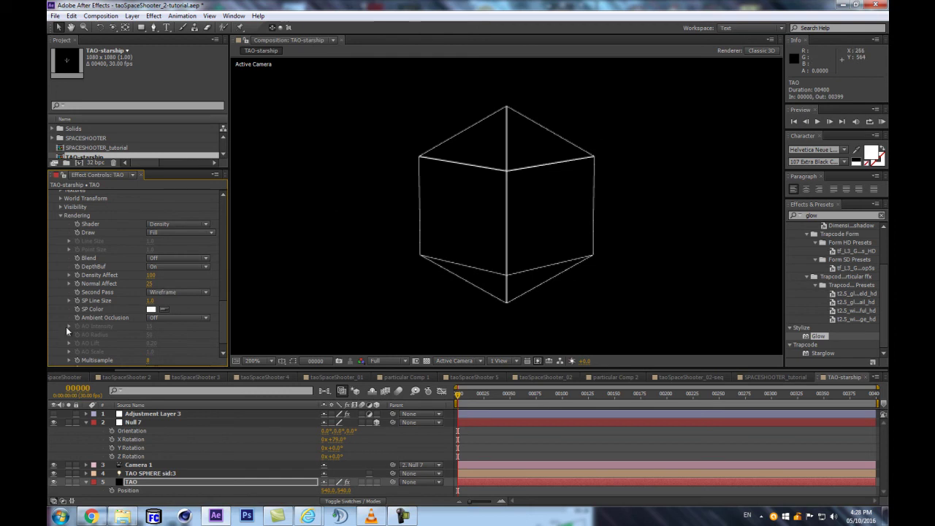
Try TAO's DepthBuf Off and return it to On, and test an X Rotation on Null 7 and undo it.
{"action": "left_click", "coordinate": [172, 266]}
{"action": "left_click", "coordinate": [170, 276]}
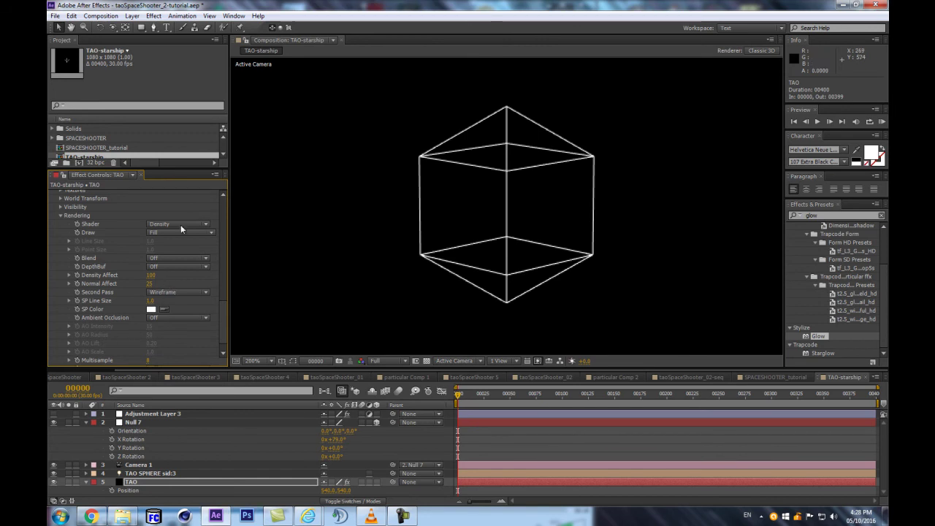
{"action": "left_click", "coordinate": [154, 267]}
{"action": "left_click", "coordinate": [169, 290]}
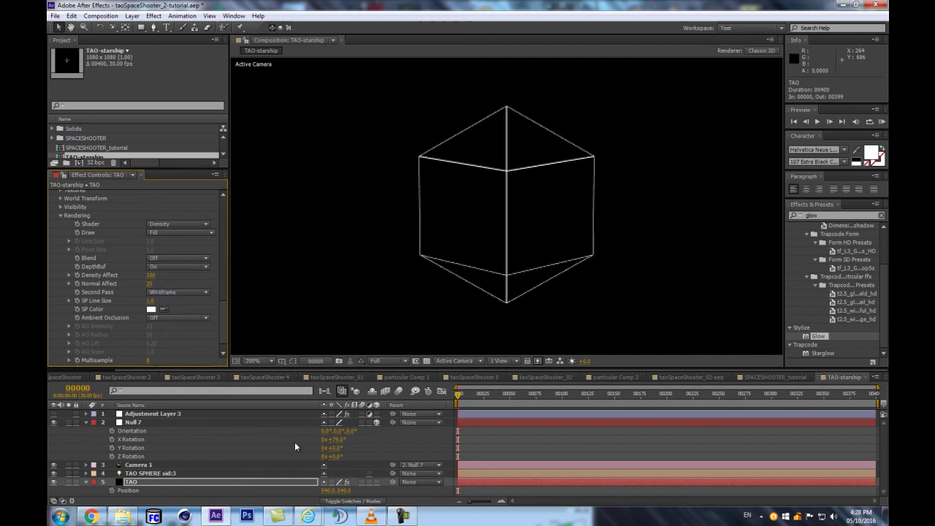
{"action": "left_click_drag", "start_coordinate": [333, 439], "coordinate": [359, 463]}
{"action": "key", "text": "ctrl+z"}
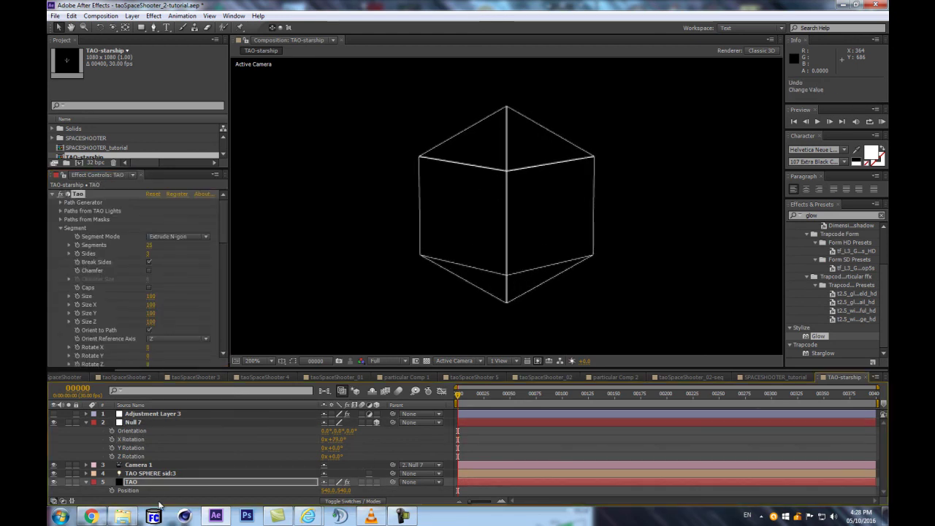
Set TAO's second-pass SP Line Size to 2.0.
{"action": "left_click", "coordinate": [153, 489]}
{"action": "left_click", "coordinate": [154, 482]}
{"action": "left_click", "coordinate": [222, 248]}
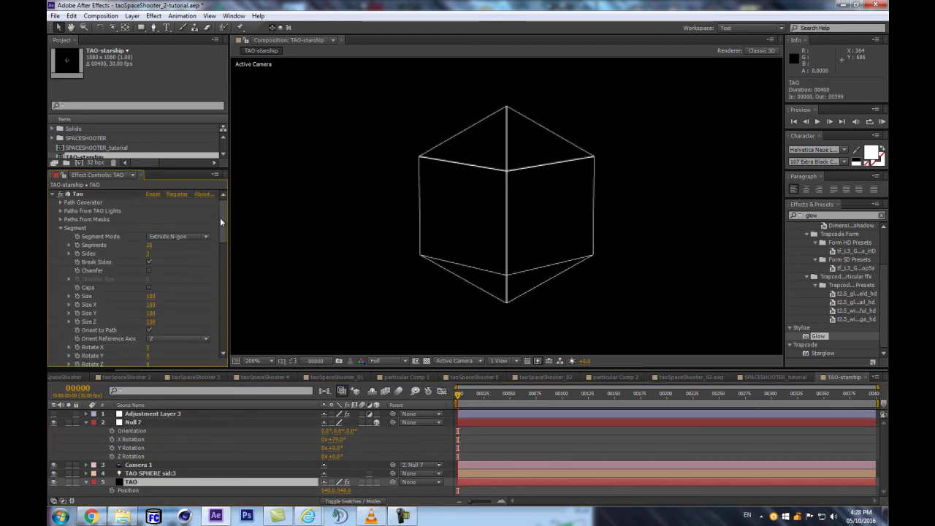
{"action": "left_click_drag", "start_coordinate": [220, 217], "coordinate": [229, 343]}
{"action": "left_click_drag", "start_coordinate": [148, 284], "coordinate": [198, 283]}
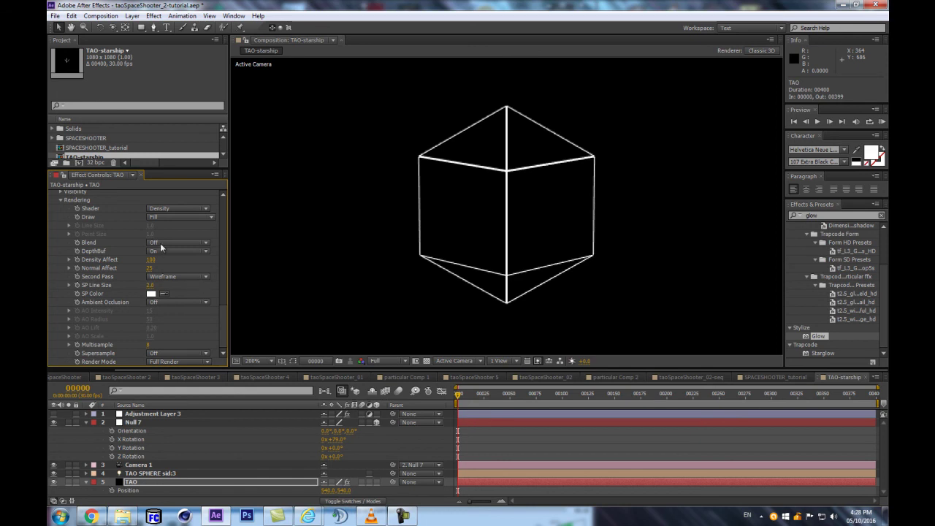
Set TAO's second-pass SP Color to the light green A0F974.
{"action": "left_click", "coordinate": [151, 293]}
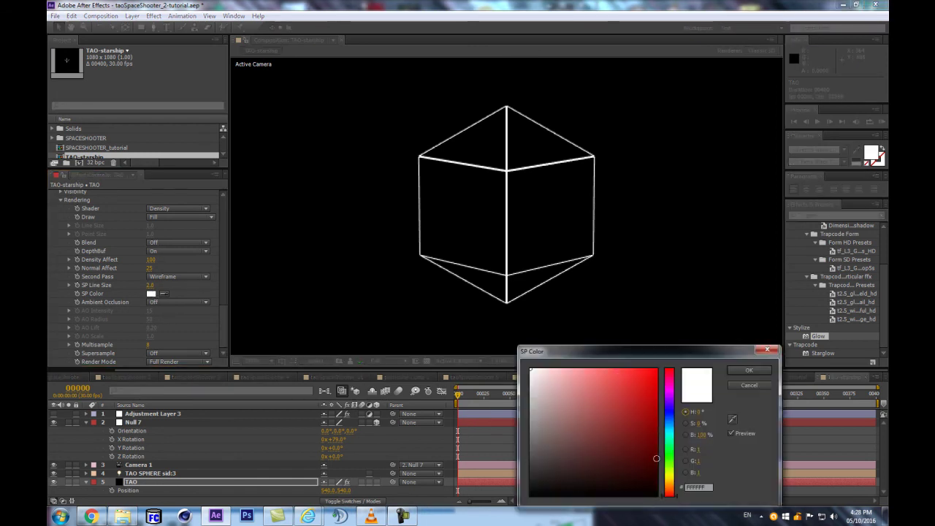
{"action": "left_click", "coordinate": [670, 461]}
{"action": "left_click", "coordinate": [616, 368]}
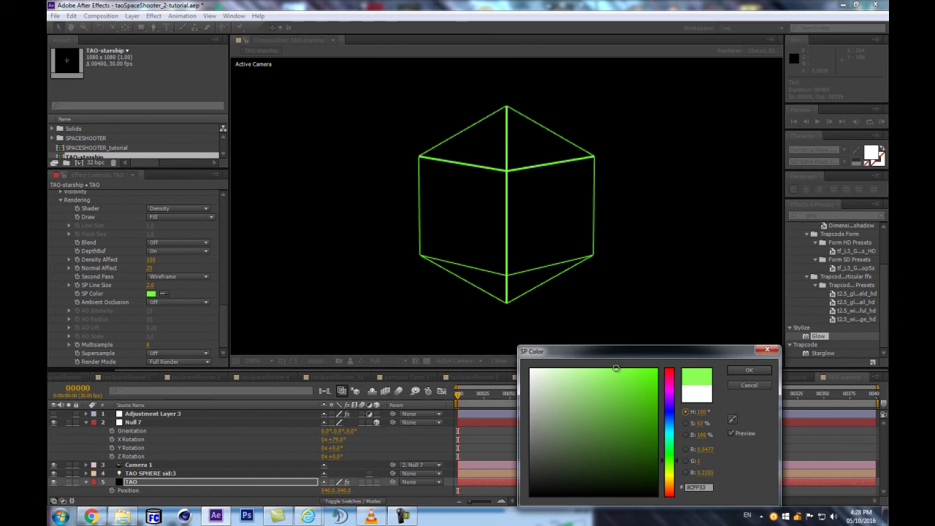
{"action": "mouse_move", "coordinate": [616, 368]}
{"action": "left_mouse_down"}
{"action": "mouse_move", "coordinate": [612, 382]}
{"action": "mouse_move", "coordinate": [596, 370]}
{"action": "left_mouse_up"}
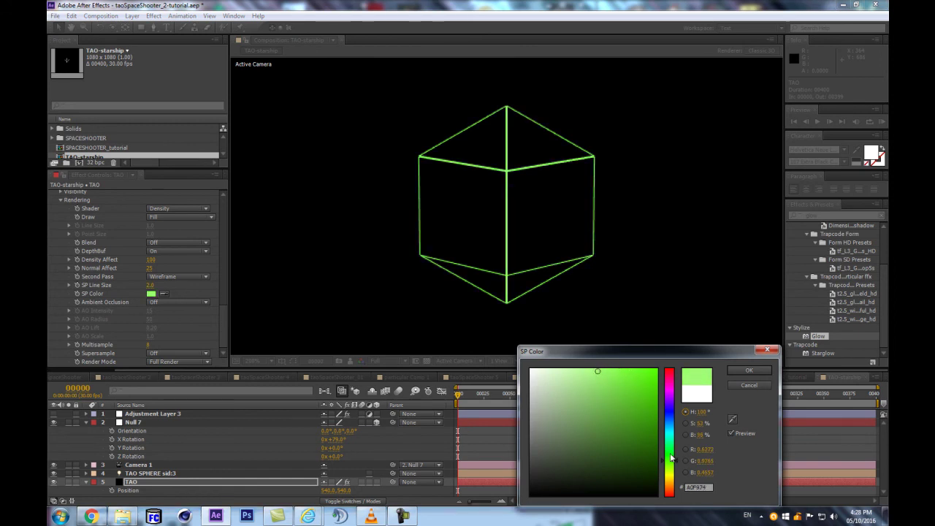
{"action": "left_click", "coordinate": [743, 371]}
Make Adjustment Layer 3 visible again and set its Glow Threshold to 27.1% and Glow Radius to 15.
{"action": "key", "text": "period"}
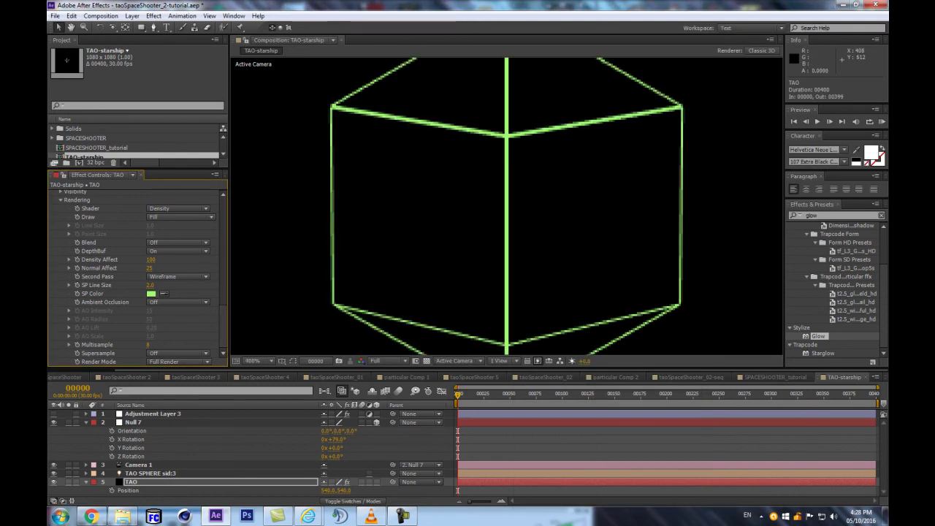
{"action": "left_click", "coordinate": [148, 415]}
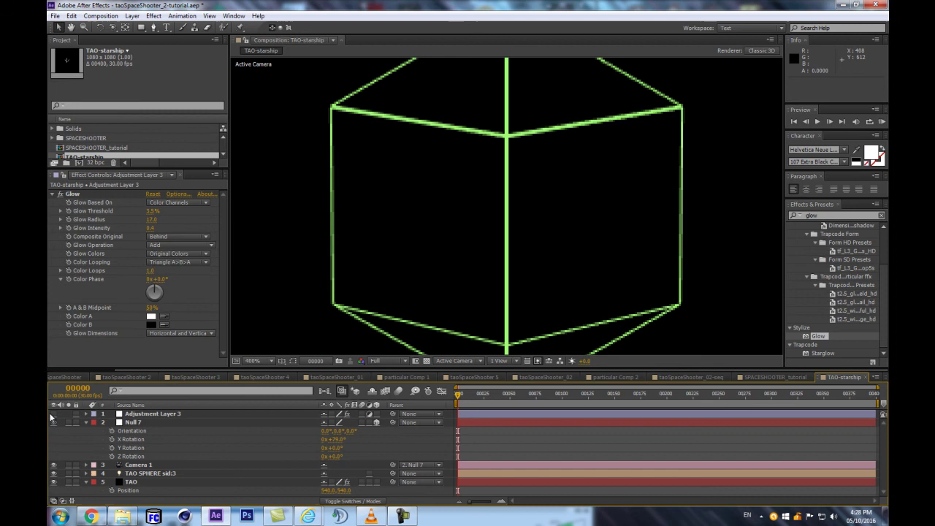
{"action": "left_click", "coordinate": [53, 414]}
{"action": "key", "text": "comma"}
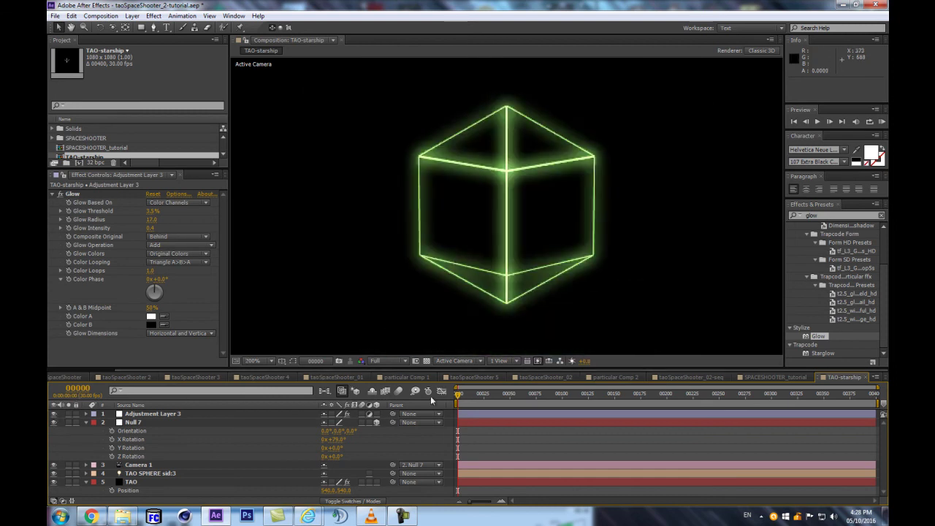
{"action": "left_click", "coordinate": [179, 415]}
{"action": "mouse_move", "coordinate": [152, 212]}
{"action": "left_mouse_down"}
{"action": "mouse_move", "coordinate": [184, 199]}
{"action": "mouse_move", "coordinate": [140, 219]}
{"action": "mouse_move", "coordinate": [150, 219]}
{"action": "left_mouse_up"}
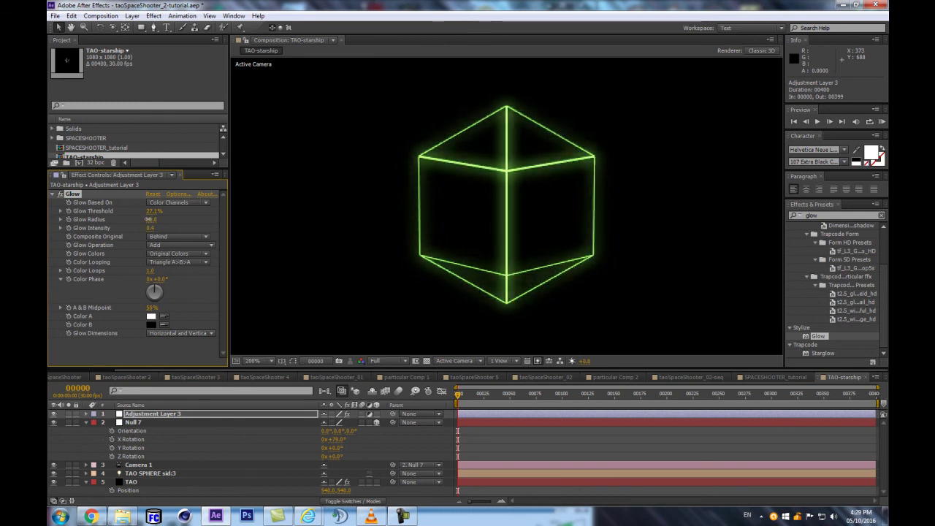
Preview the glowing wireframe's animation with the whole composition frame in view.
{"action": "left_click_drag", "start_coordinate": [469, 397], "coordinate": [388, 407]}
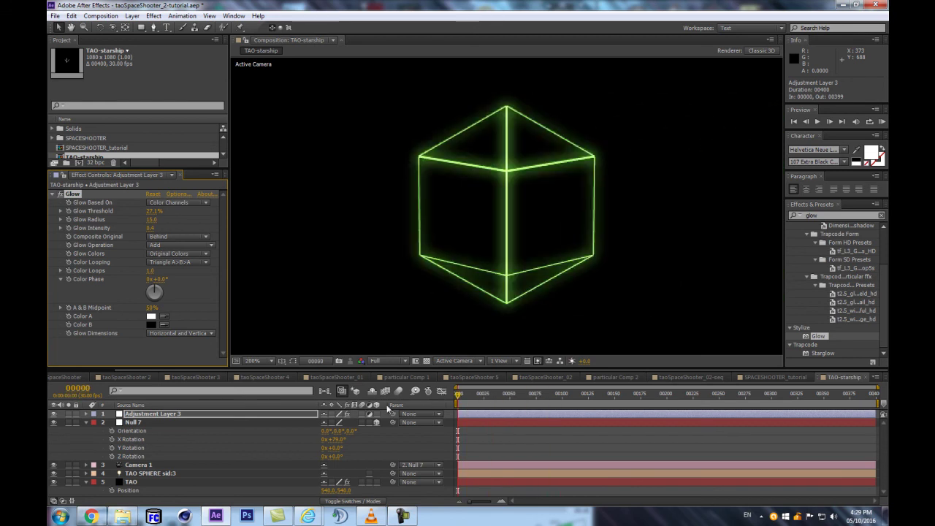
{"action": "key", "text": "comma"}
{"action": "key", "text": "comma"}
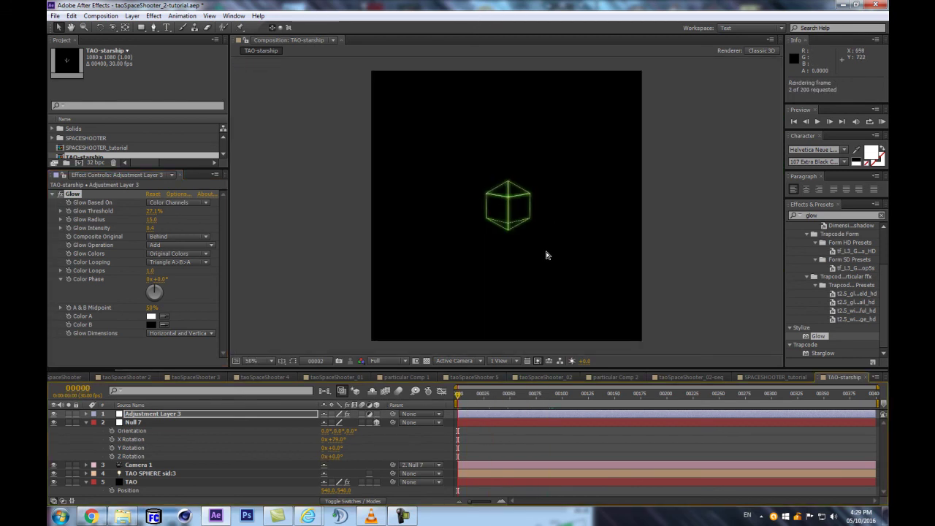
{"action": "key", "text": "space"}
{"action": "key", "text": "space"}
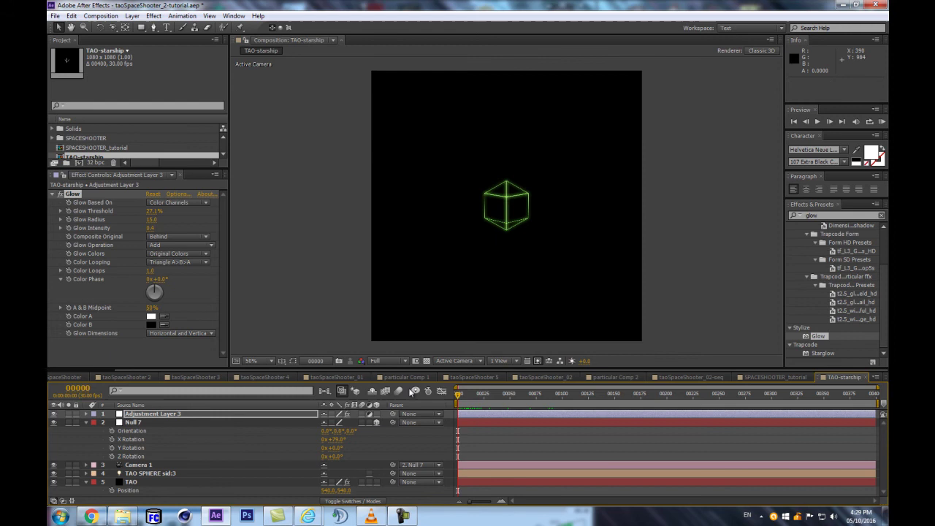
Enlarge the timeline area and show only the layers' keyframed properties.
{"action": "left_click_drag", "start_coordinate": [475, 371], "coordinate": [475, 236]}
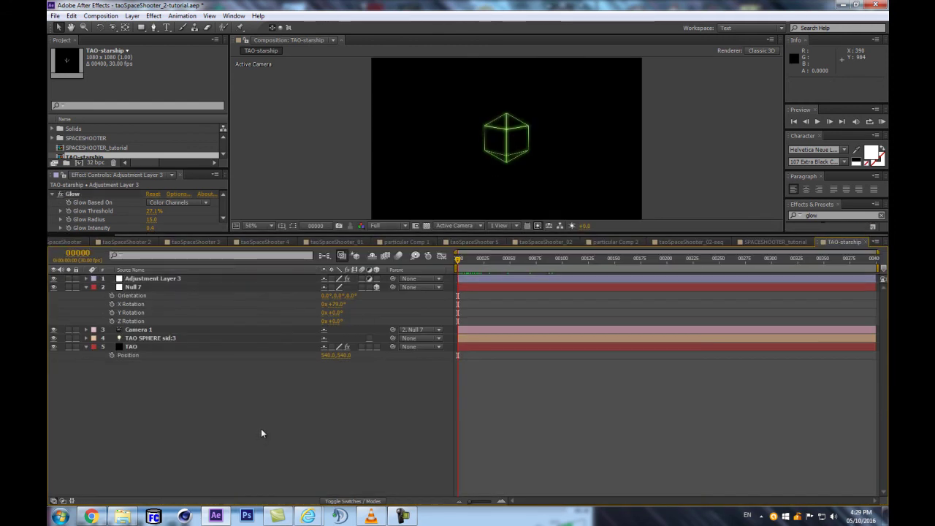
{"action": "key", "text": "u"}
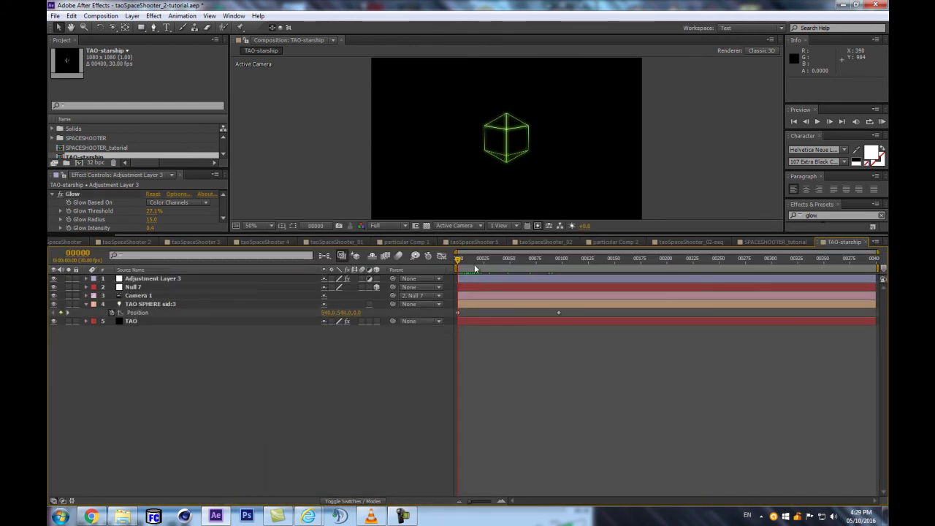
Remove the Position keyframes from the TAO SPHERE sid:3 light and enlarge the composition view.
{"action": "left_click_drag", "start_coordinate": [475, 269], "coordinate": [295, 290]}
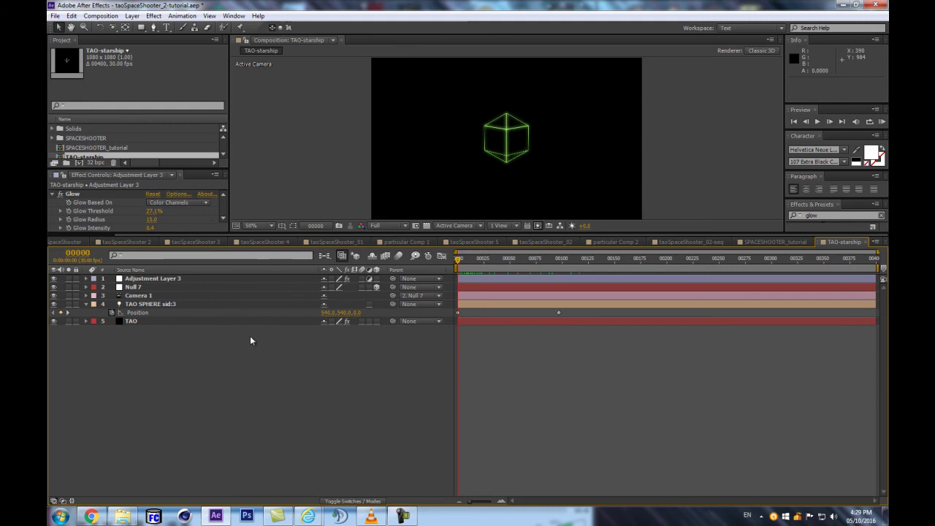
{"action": "left_click", "coordinate": [113, 313]}
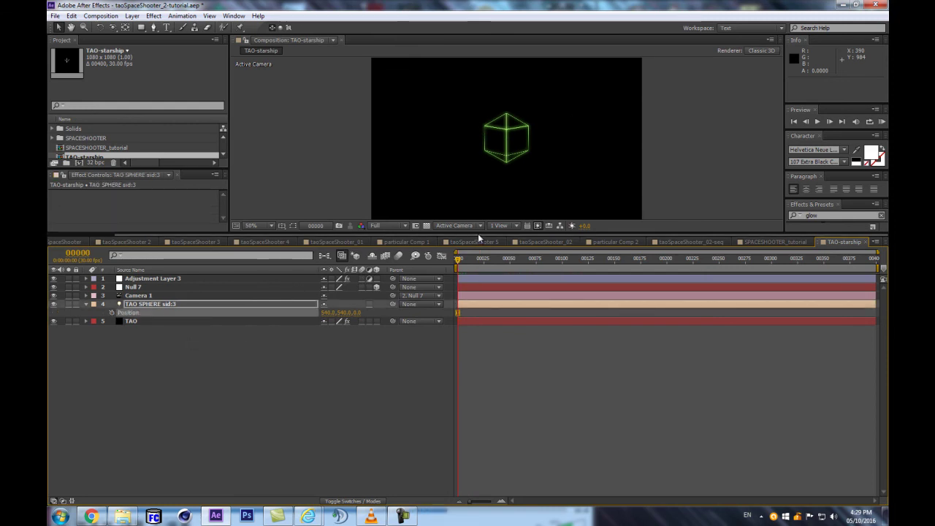
{"action": "left_click_drag", "start_coordinate": [478, 234], "coordinate": [479, 319]}
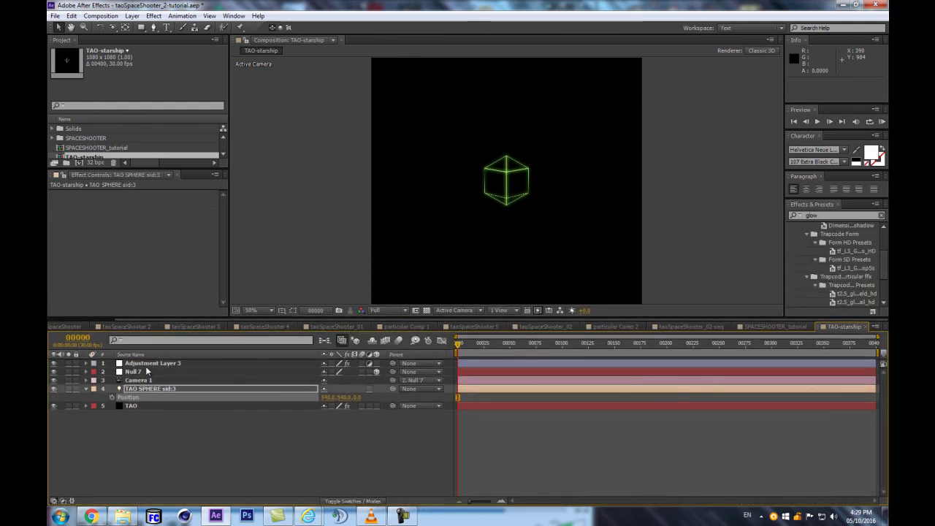
Animate the TAO layer's World Transform W Rotate Y from 0 at frame 0 to 180 at frame 45.
{"action": "left_click", "coordinate": [150, 406]}
{"action": "left_click_drag", "start_coordinate": [224, 218], "coordinate": [196, 320]}
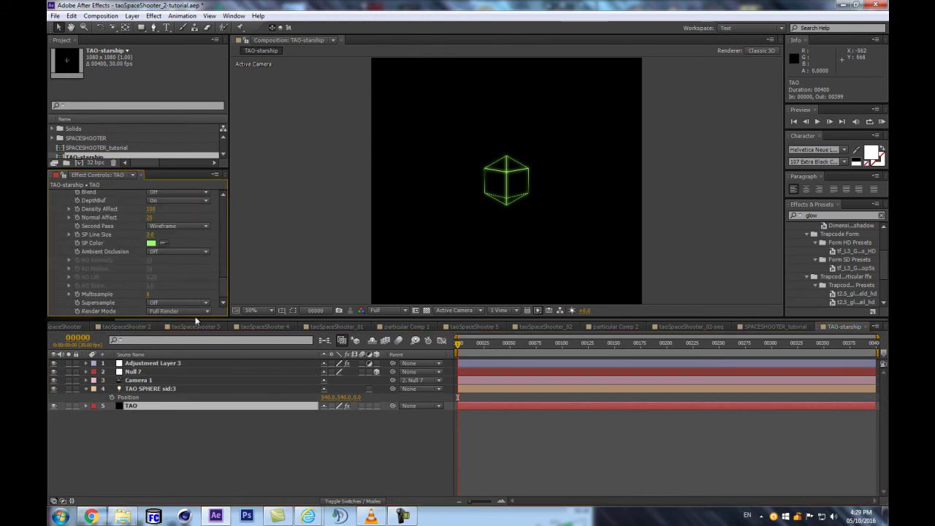
{"action": "scroll", "coordinate": [654, 177], "scroll_direction": "up", "scroll_amount": 1}
{"action": "scroll", "coordinate": [79, 204], "scroll_direction": "up", "scroll_amount": 5}
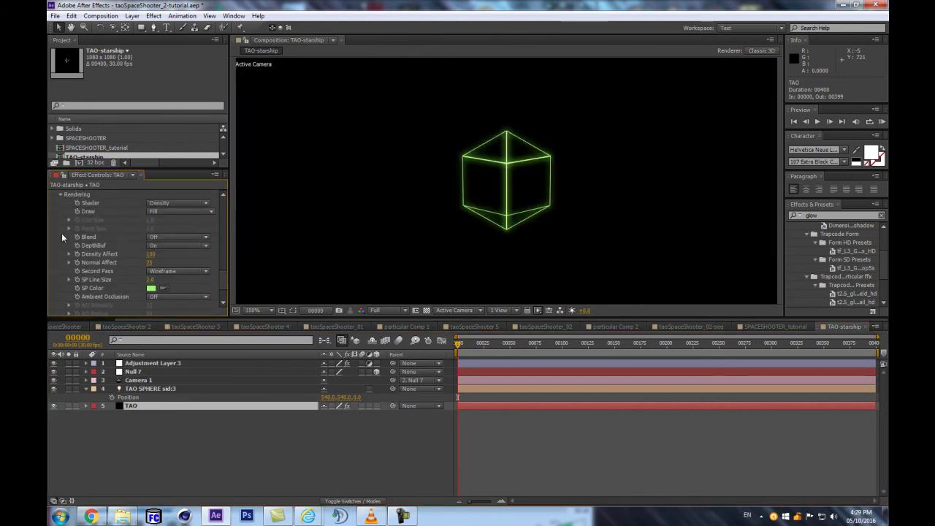
{"action": "left_click", "coordinate": [60, 291]}
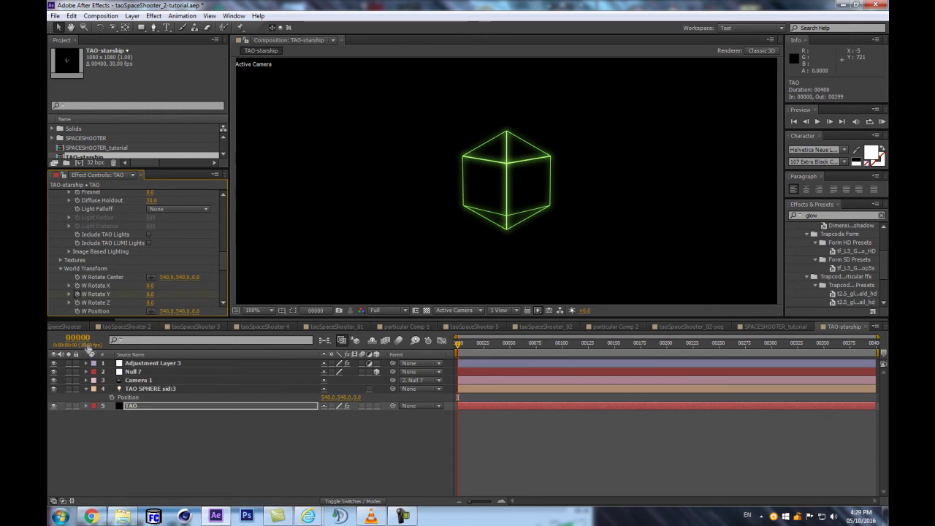
{"action": "left_click", "coordinate": [78, 338]}
{"action": "type", "text": "4"}
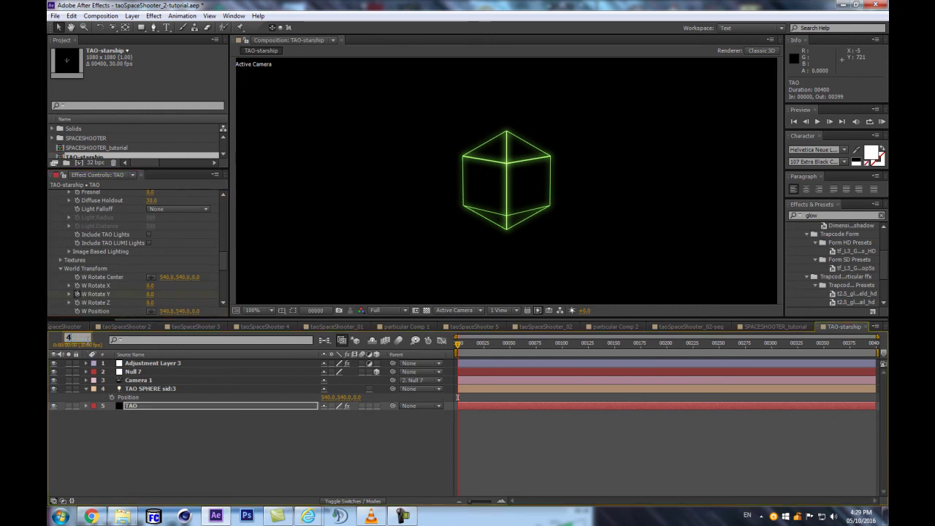
{"action": "type", "text": "5"}
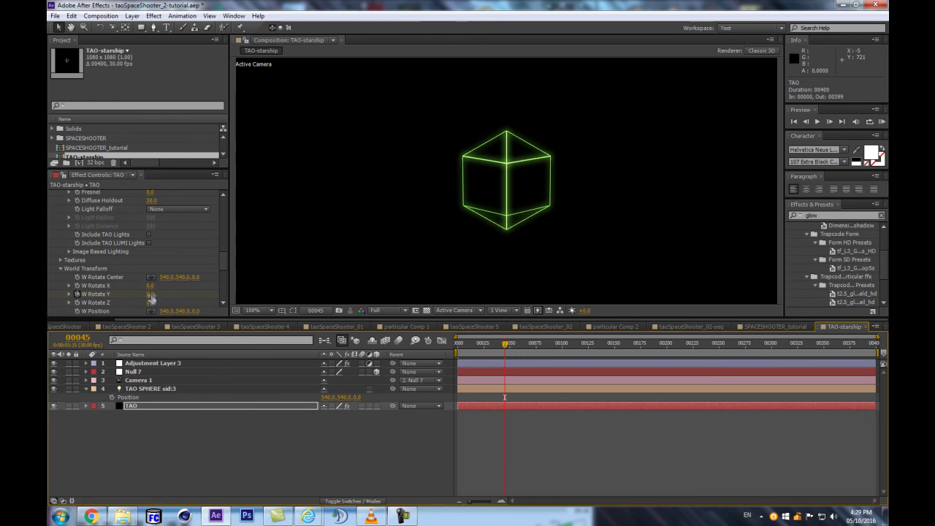
{"action": "left_click", "coordinate": [152, 294]}
{"action": "key", "text": "Return"}
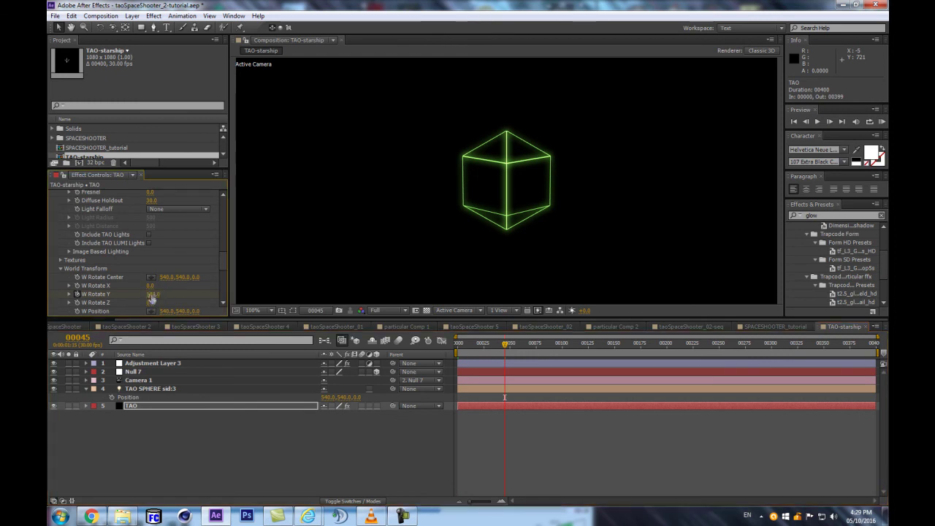
End the work area at frame 44 and preview the rotation loop.
{"action": "key", "text": "Page_Up"}
{"action": "key", "text": "n"}
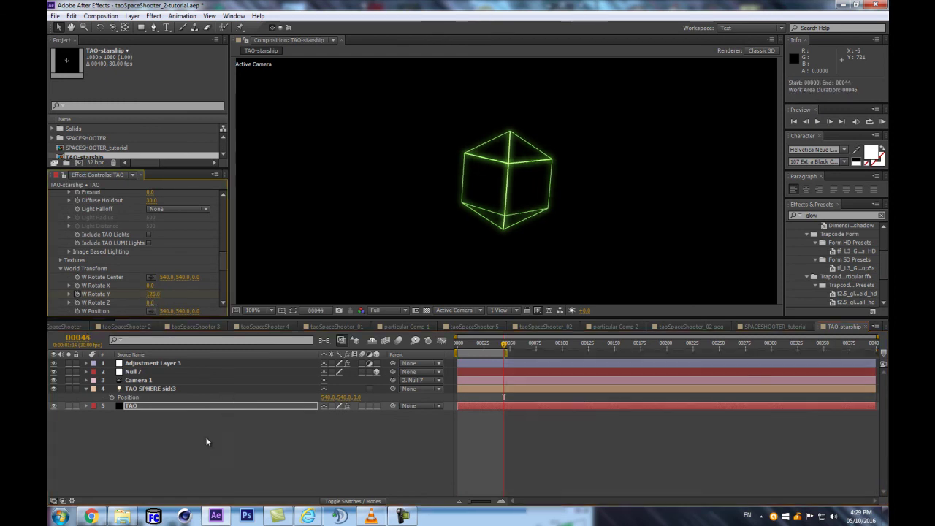
{"action": "left_click", "coordinate": [250, 459]}
{"action": "key", "text": "space"}
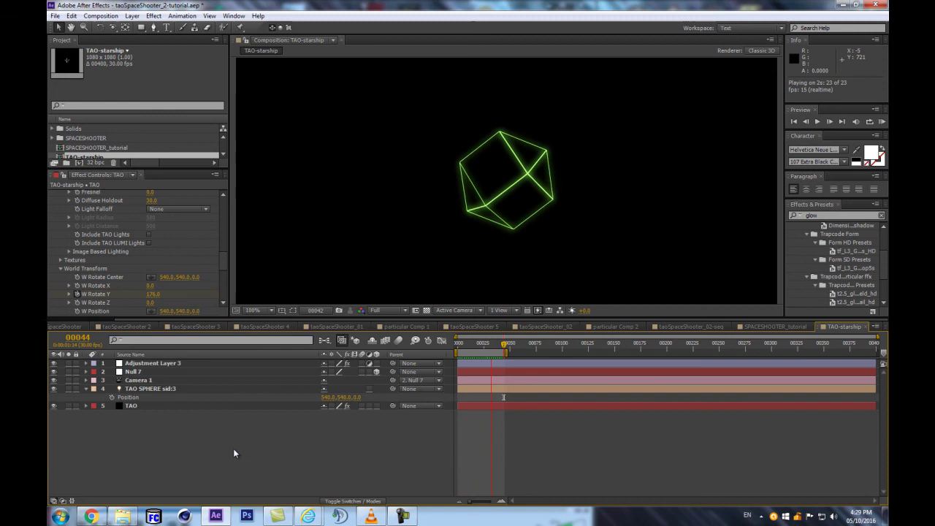
{"action": "key", "text": "space"}
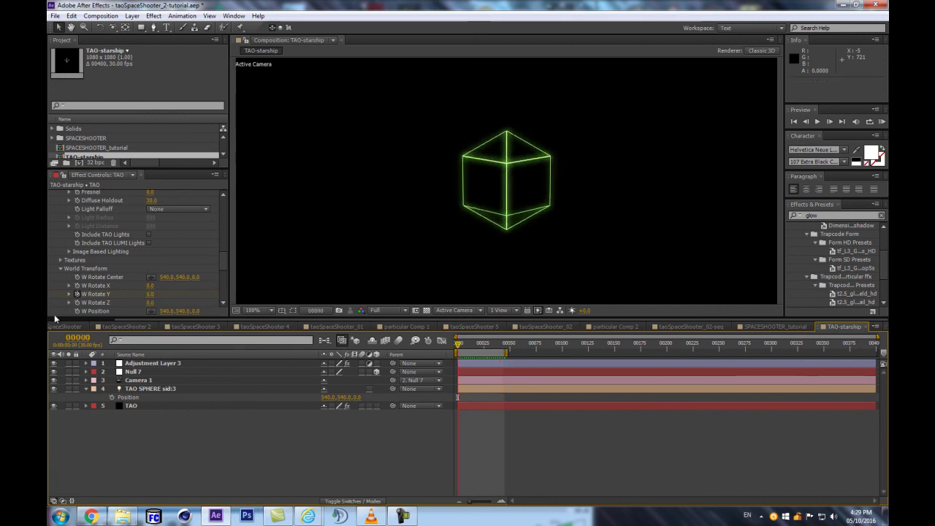
Animate TAO's W Rotate Z from 0 at frame 0 to 360 at frame 45, and preview the combined rotation.
{"action": "left_click", "coordinate": [76, 302]}
{"action": "key", "text": "u"}
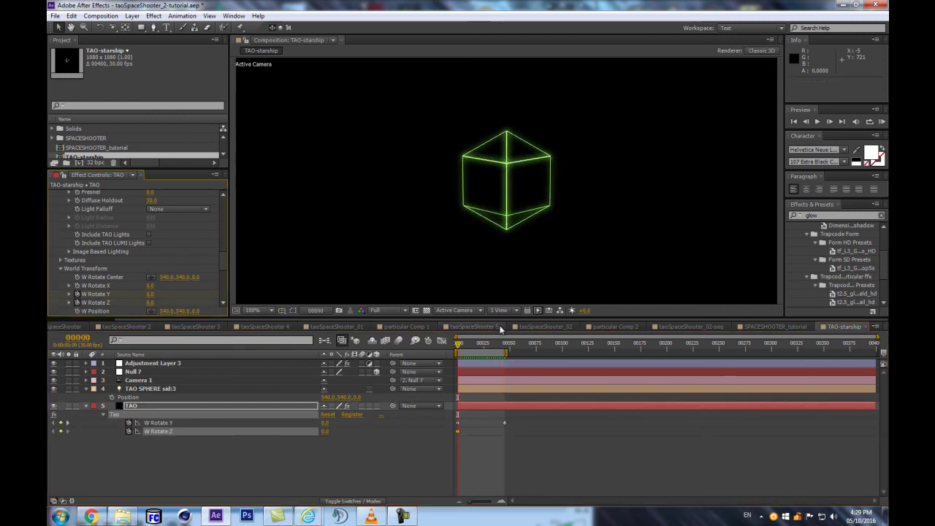
{"action": "left_click", "coordinate": [495, 345]}
{"action": "left_click", "coordinate": [504, 346]}
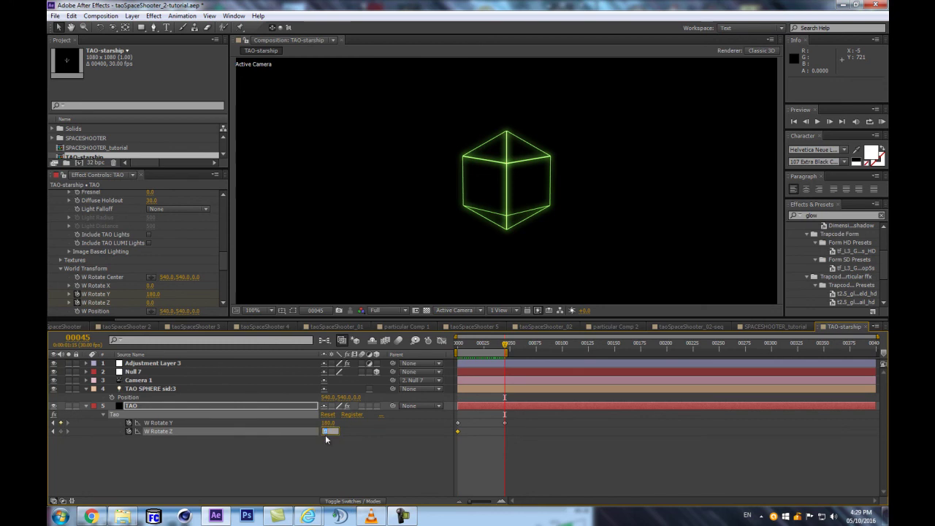
{"action": "type", "text": "360"}
{"action": "key", "text": "Return"}
{"action": "key", "text": "KP_0"}
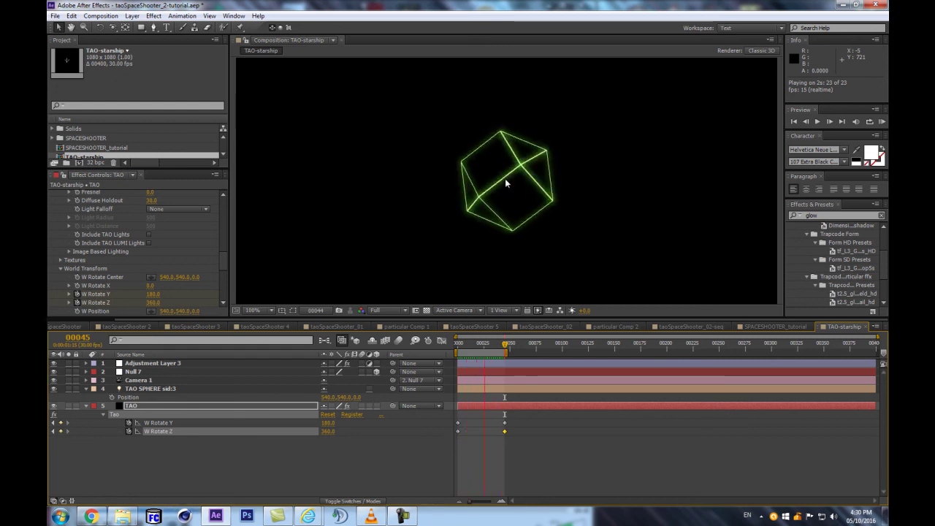
{"action": "key", "text": "space"}
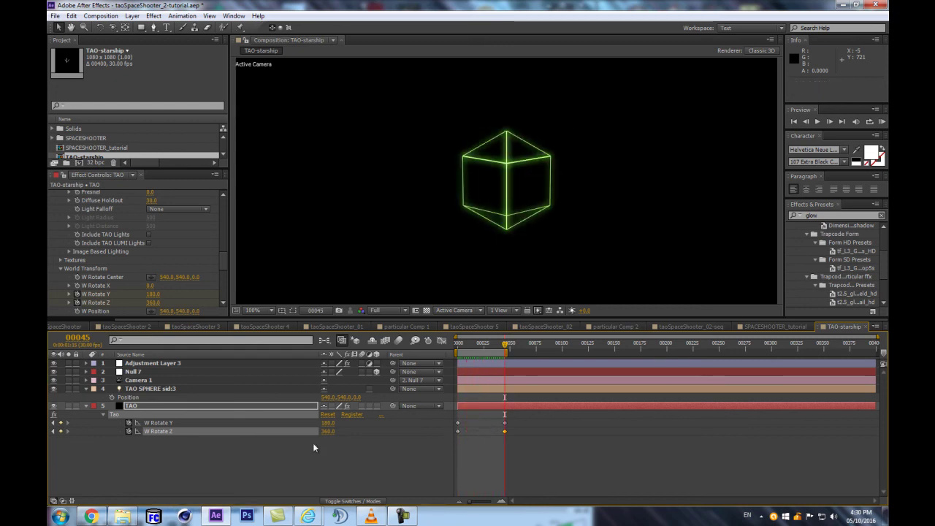
Set TAO's W Rotate Z keyframe at frame 45 to -360 and preview the reversed spin.
{"action": "key", "text": "Return"}
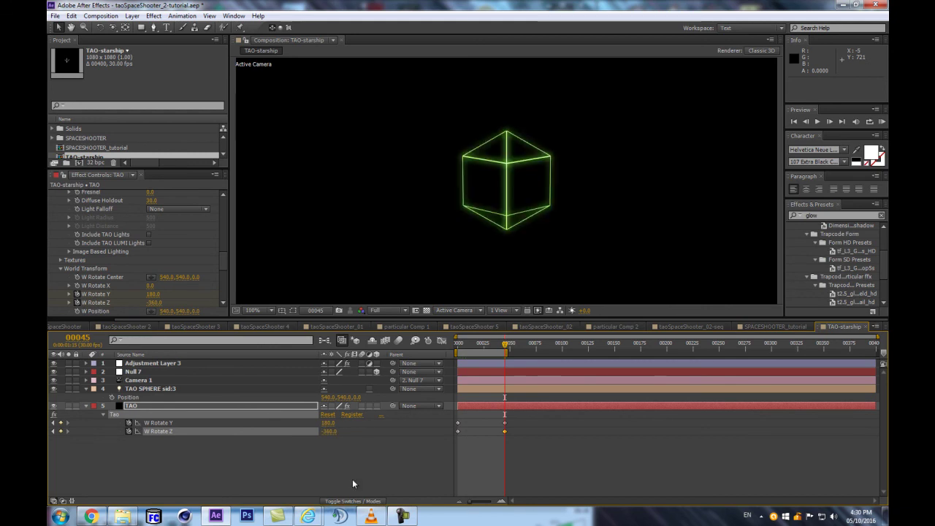
{"action": "key", "text": "space"}
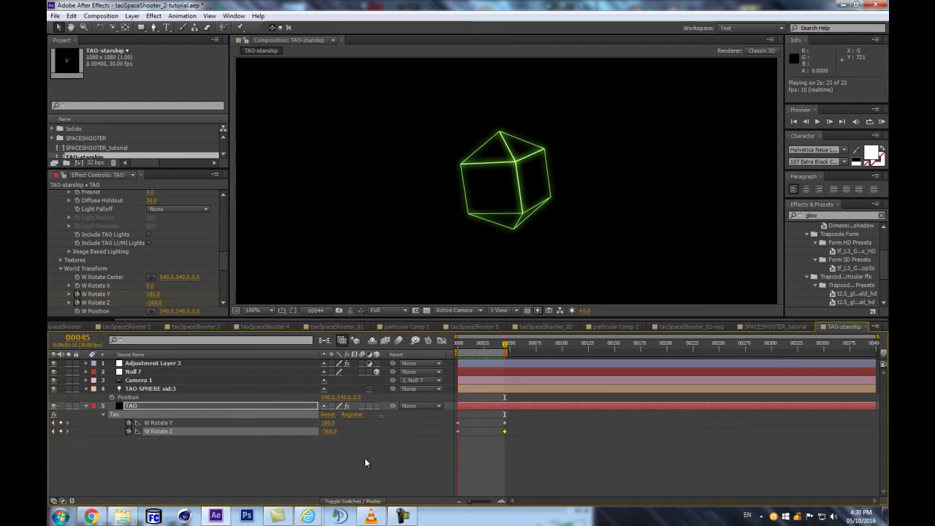
{"action": "key", "text": "space"}
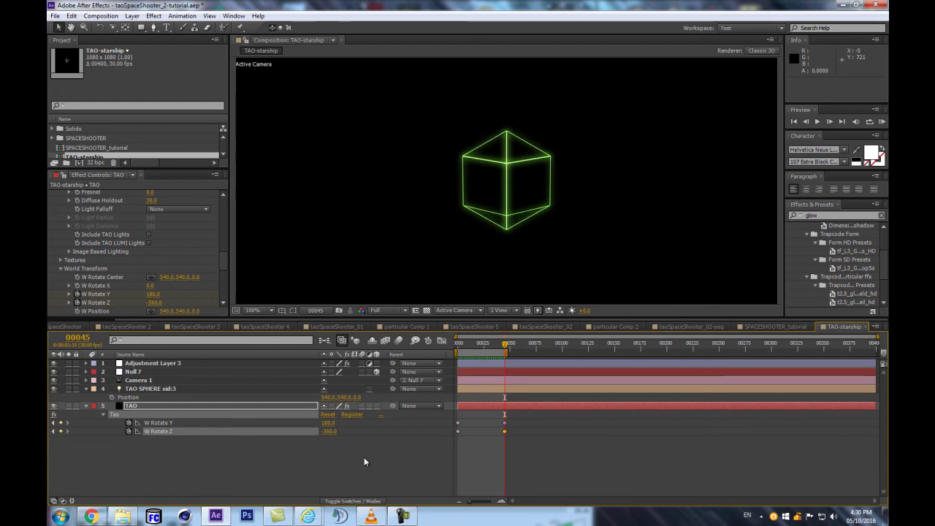
Collapse the displayed keyframed properties of all layers and leave no layer selected.
{"action": "left_click", "coordinate": [153, 446]}
{"action": "scroll", "coordinate": [414, 195], "scroll_direction": "down", "scroll_amount": 2}
{"action": "scroll", "coordinate": [416, 196], "scroll_direction": "up", "scroll_amount": 4}
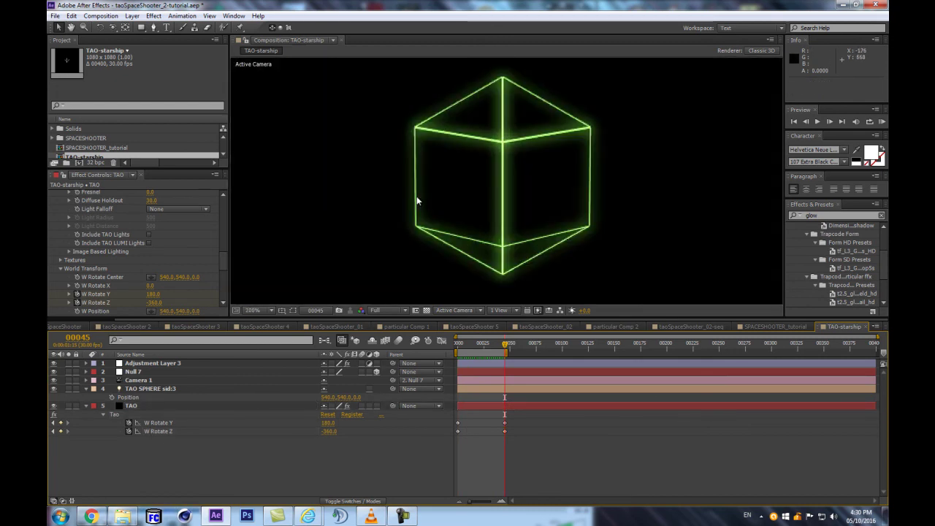
{"action": "scroll", "coordinate": [417, 196], "scroll_direction": "down", "scroll_amount": 2}
{"action": "left_click", "coordinate": [154, 445]}
{"action": "key", "text": "ctrl+a"}
{"action": "key", "text": "u"}
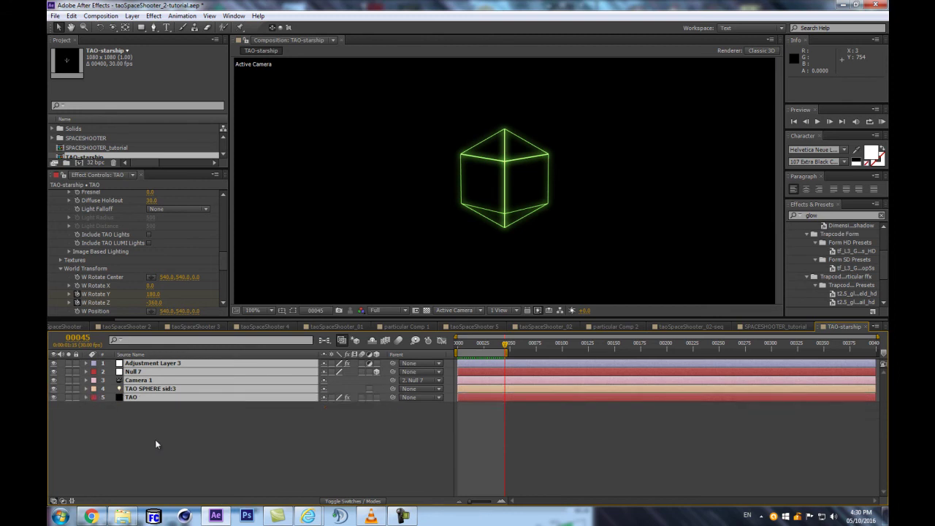
{"action": "left_click", "coordinate": [155, 439]}
Duplicate the TAO SPHERE sid:3 light and rename the copy TAO.
{"action": "left_click", "coordinate": [148, 388]}
{"action": "key", "text": "ctrl+d"}
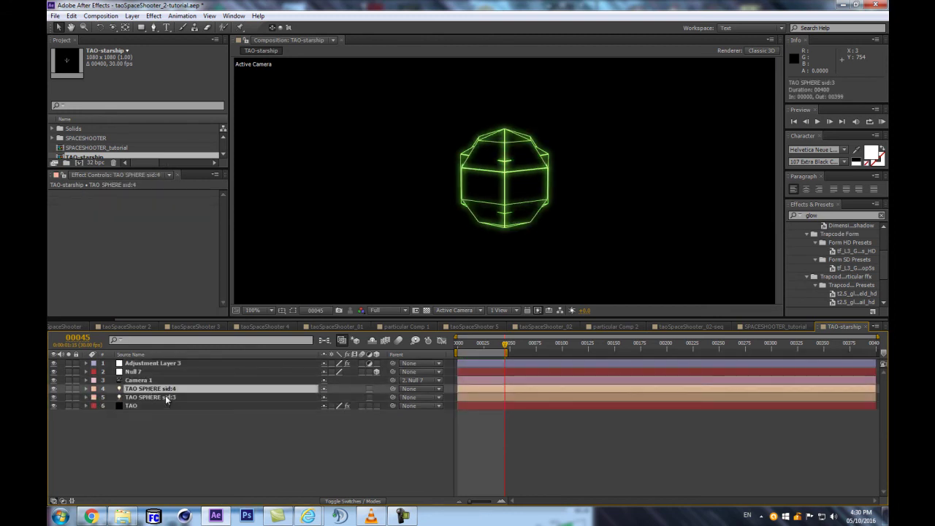
{"action": "key", "text": "Return"}
{"action": "left_click_drag", "start_coordinate": [138, 389], "coordinate": [192, 389]}
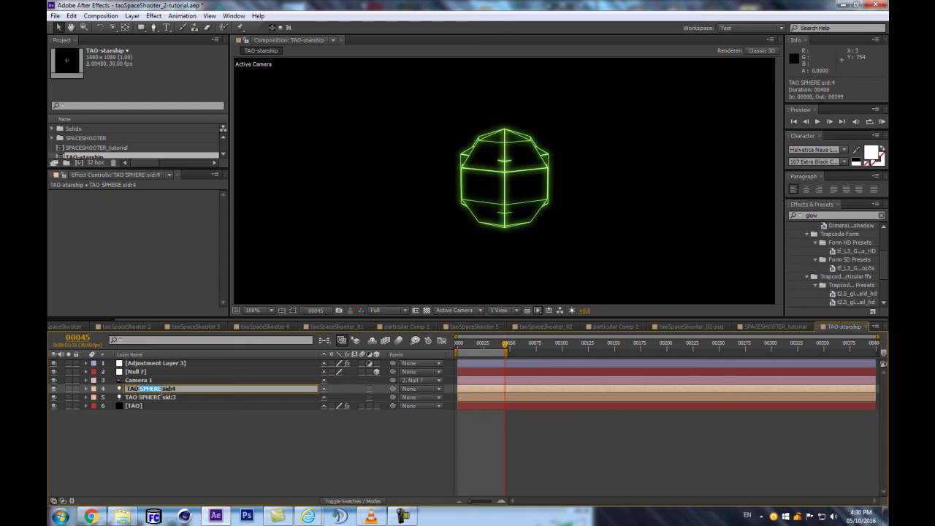
{"action": "key", "text": "BackSpace"}
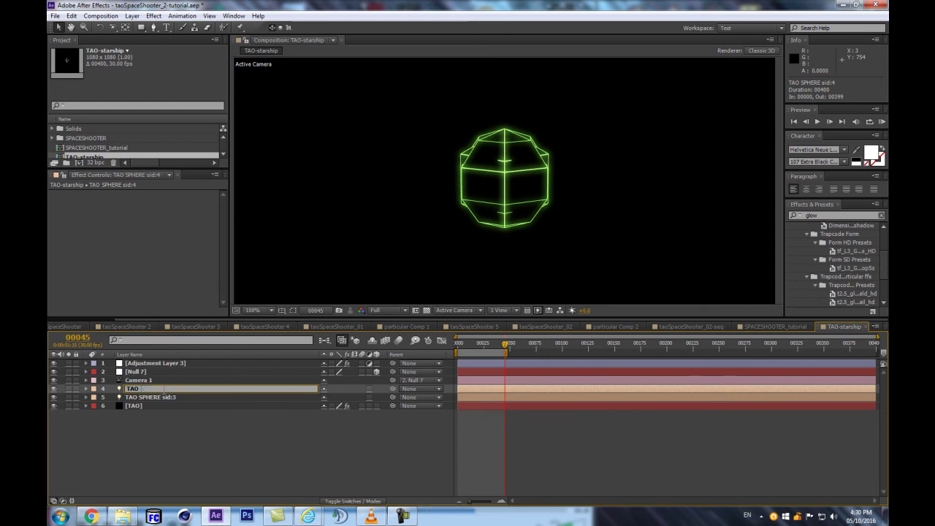
{"action": "key", "text": "Return"}
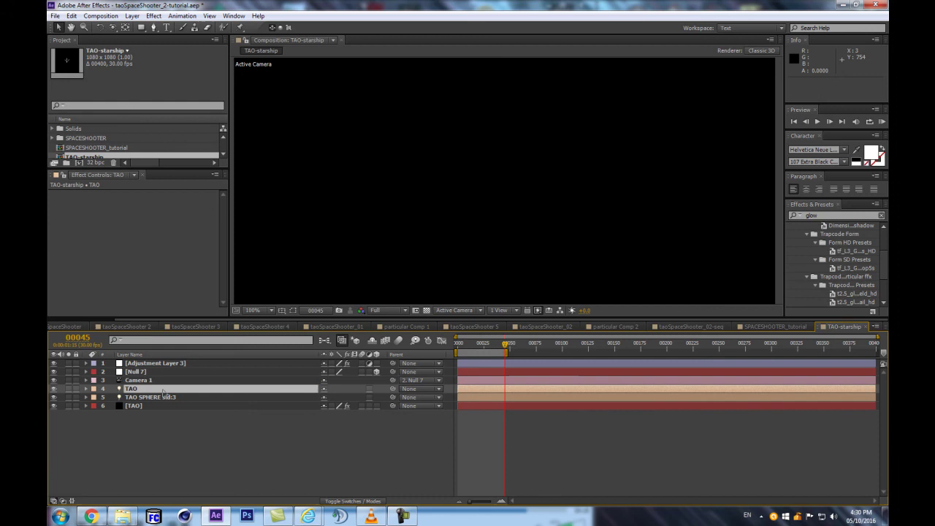
Add Position keyframes to the TAO light at frame 0 and frame 300.
{"action": "key", "text": "p"}
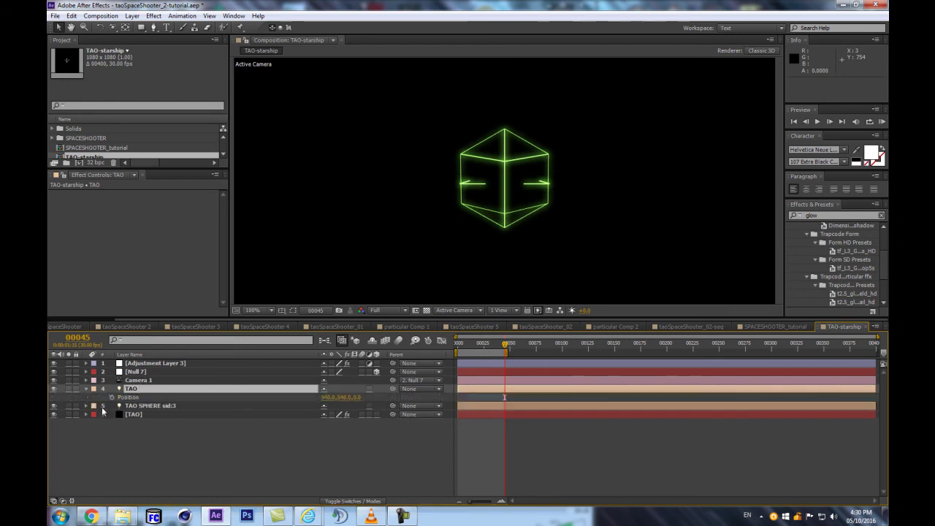
{"action": "key", "text": "Home"}
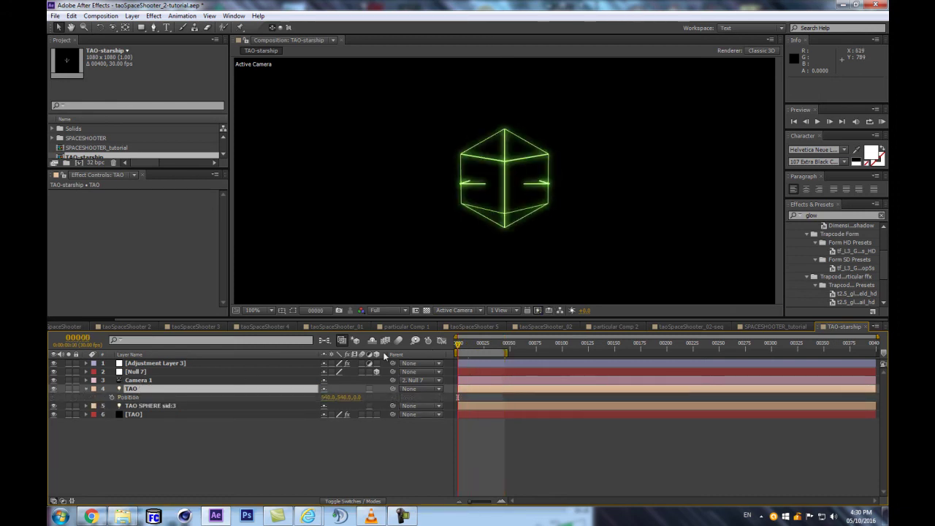
{"action": "left_click", "coordinate": [111, 397]}
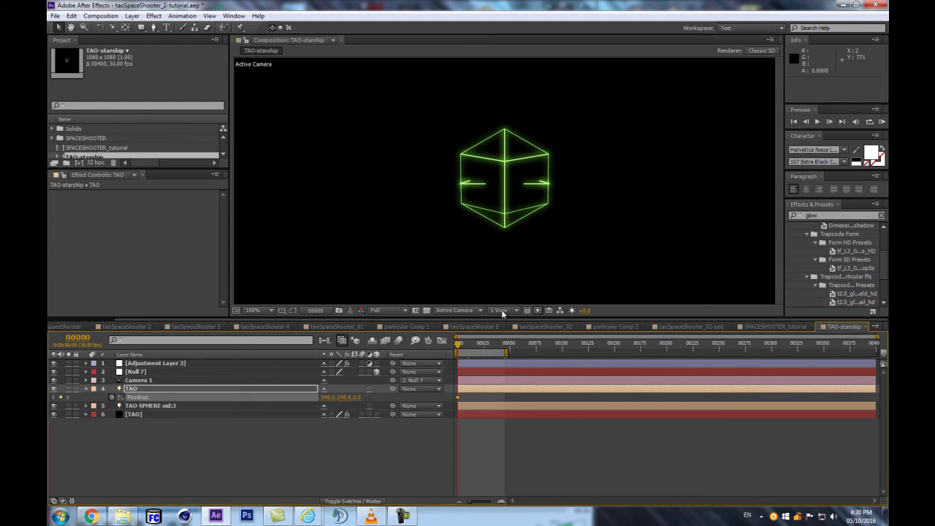
{"action": "left_click", "coordinate": [78, 337]}
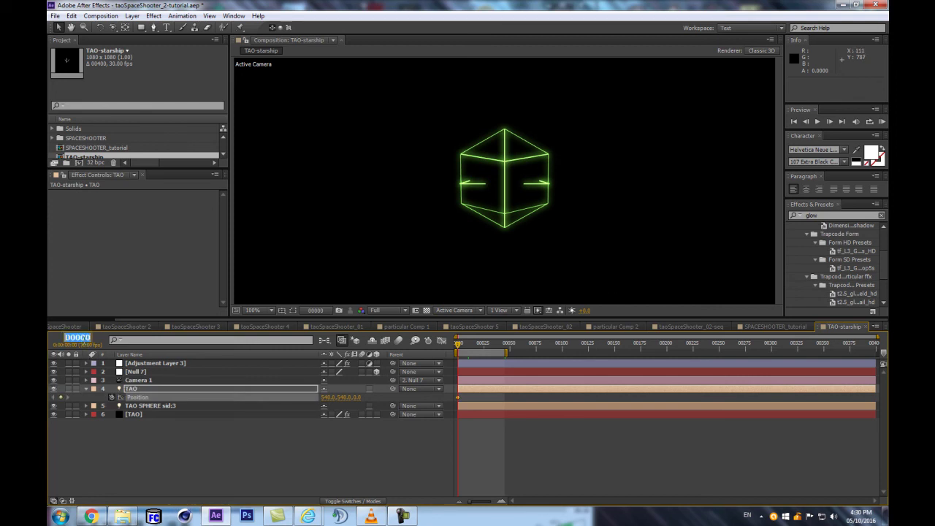
{"action": "type", "text": "300"}
{"action": "key", "text": "Return"}
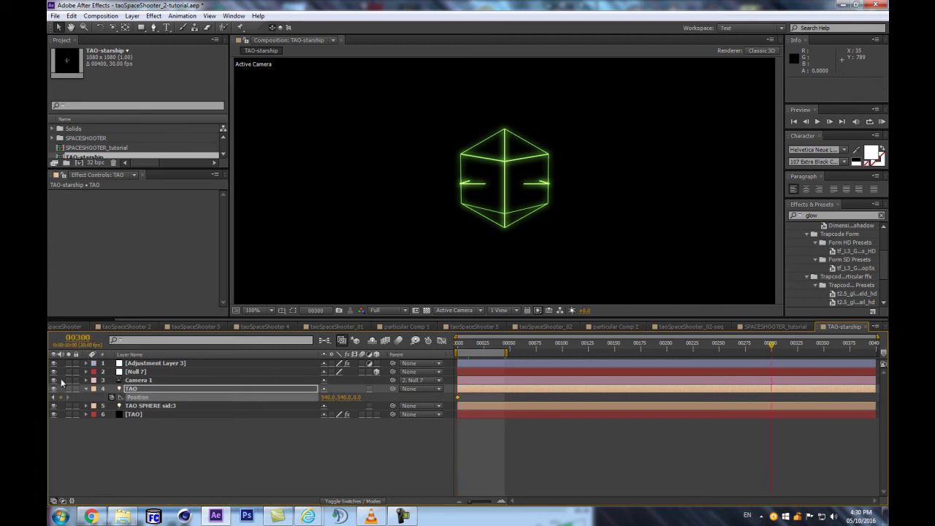
{"action": "left_click", "coordinate": [61, 397]}
Set the TAO light's Y position to about 2672 at frame 0 and about -1570 at frame 300.
{"action": "key", "text": "Home"}
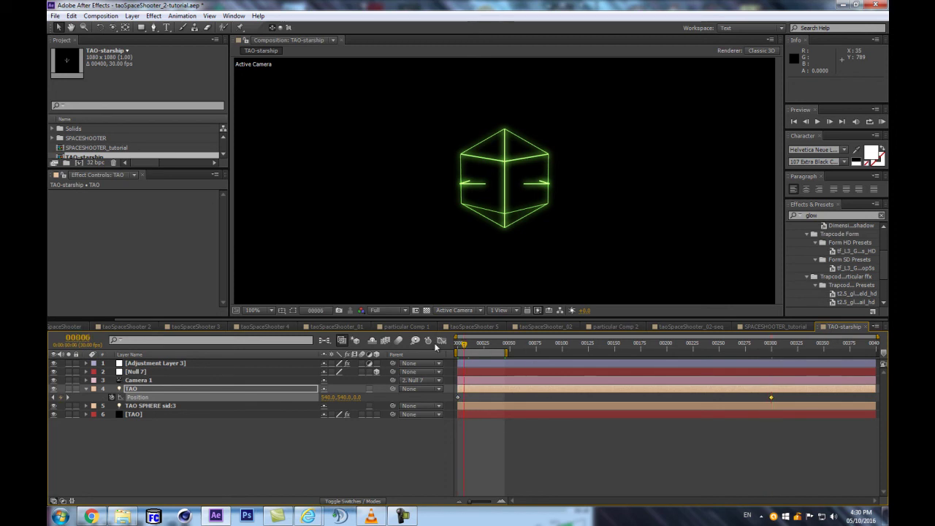
{"action": "left_click_drag", "start_coordinate": [339, 397], "coordinate": [424, 398]}
{"action": "left_click_drag", "start_coordinate": [668, 368], "coordinate": [735, 238]}
{"action": "scroll", "coordinate": [547, 302], "scroll_direction": "down", "scroll_amount": 1}
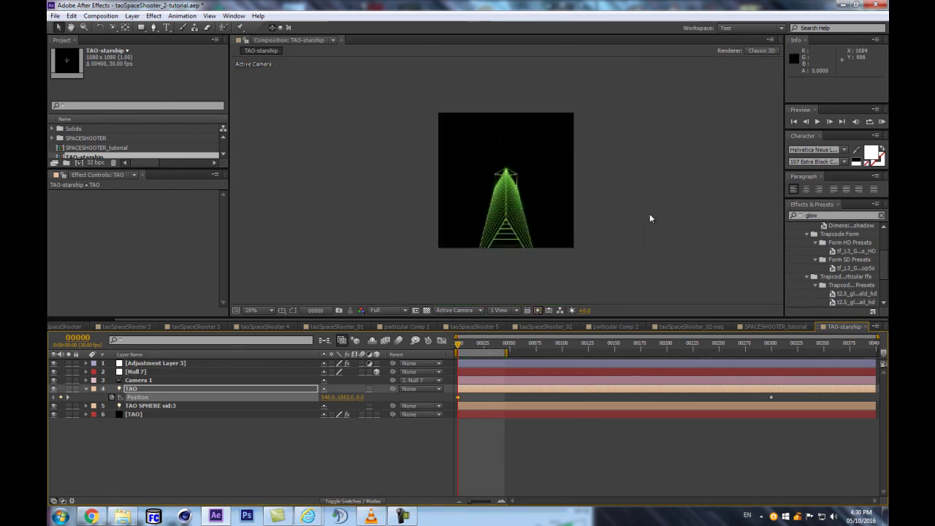
{"action": "left_click_drag", "start_coordinate": [345, 397], "coordinate": [361, 408]}
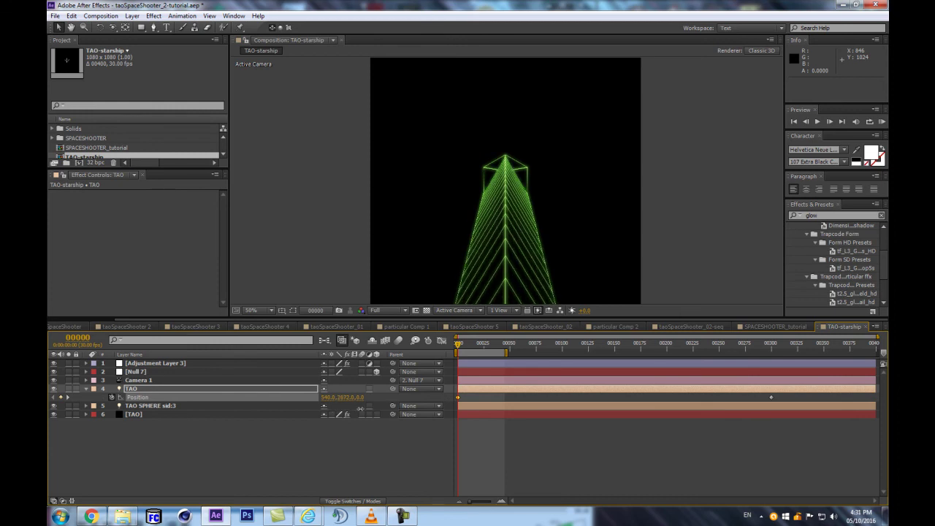
{"action": "left_click", "coordinate": [773, 345]}
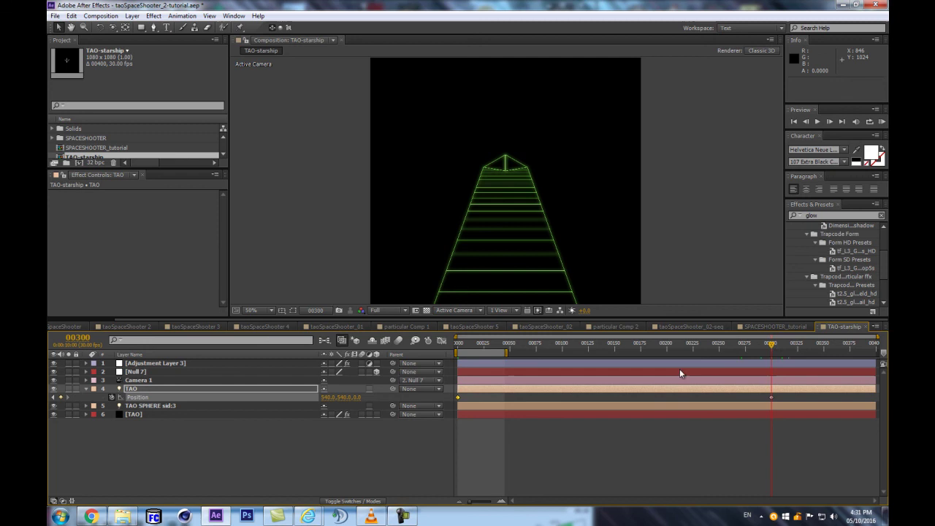
{"action": "left_click_drag", "start_coordinate": [304, 401], "coordinate": [220, 417]}
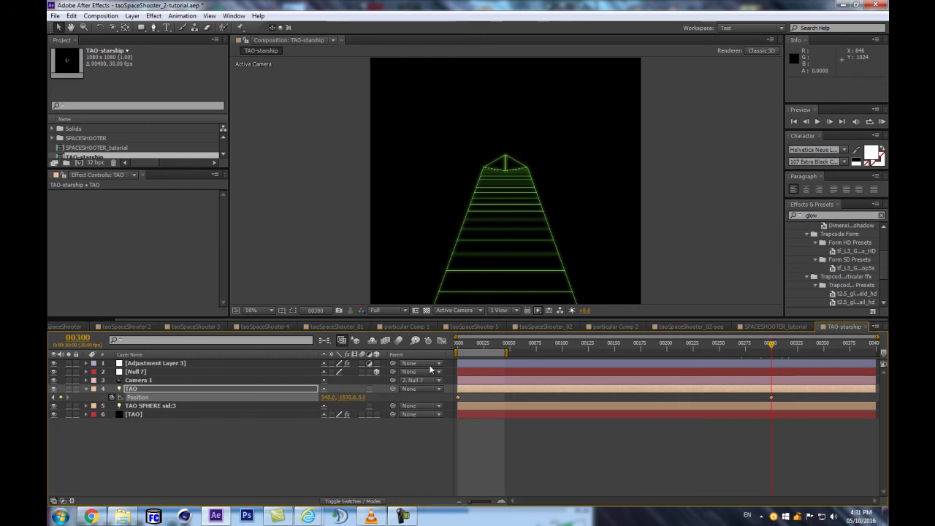
Set Null 7's X Rotation to 90° at frame 0, collapse its rotation properties and leave no layer selected.
{"action": "key", "text": "Home"}
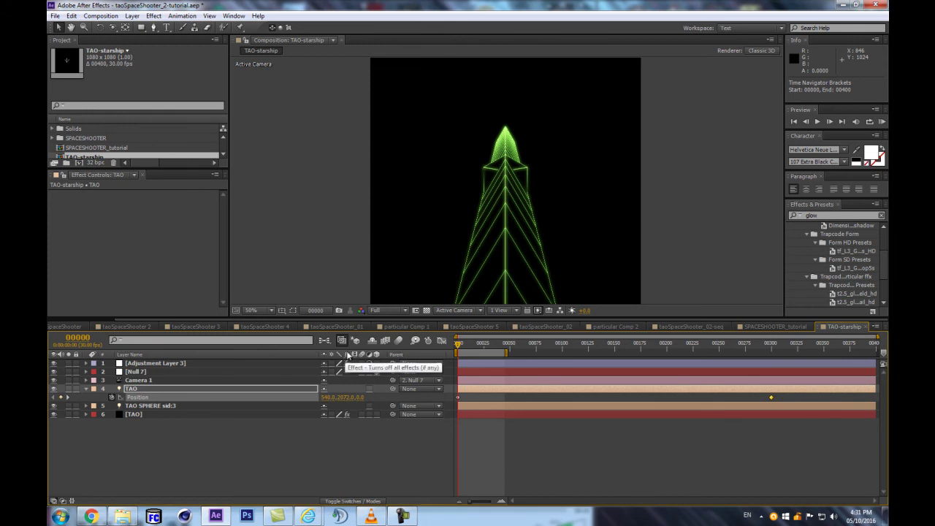
{"action": "left_click", "coordinate": [149, 370]}
{"action": "key", "text": "r"}
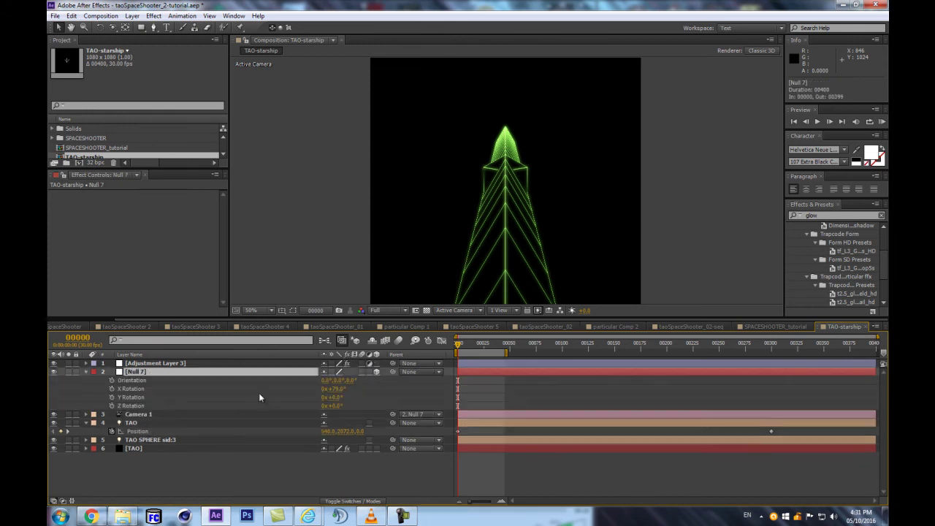
{"action": "left_click_drag", "start_coordinate": [333, 394], "coordinate": [342, 389]}
{"action": "scroll", "coordinate": [512, 254], "scroll_direction": "up", "scroll_amount": 2}
{"action": "scroll", "coordinate": [511, 254], "scroll_direction": "down", "scroll_amount": 3}
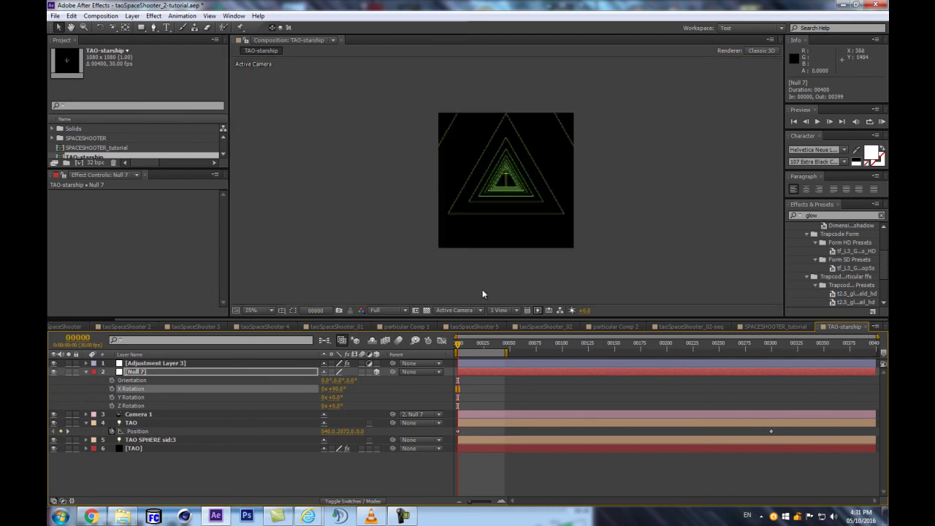
{"action": "scroll", "coordinate": [514, 271], "scroll_direction": "up", "scroll_amount": 1}
{"action": "left_click", "coordinate": [85, 372]}
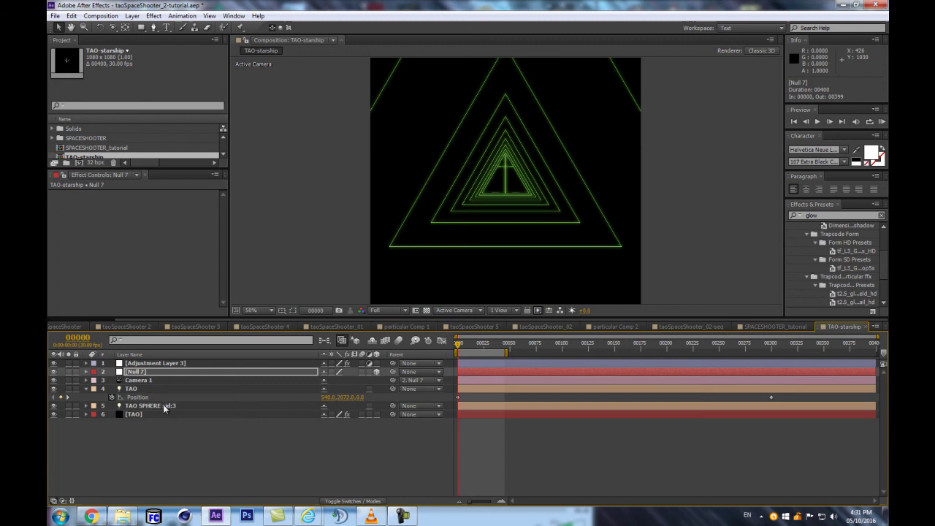
{"action": "left_click", "coordinate": [184, 441]}
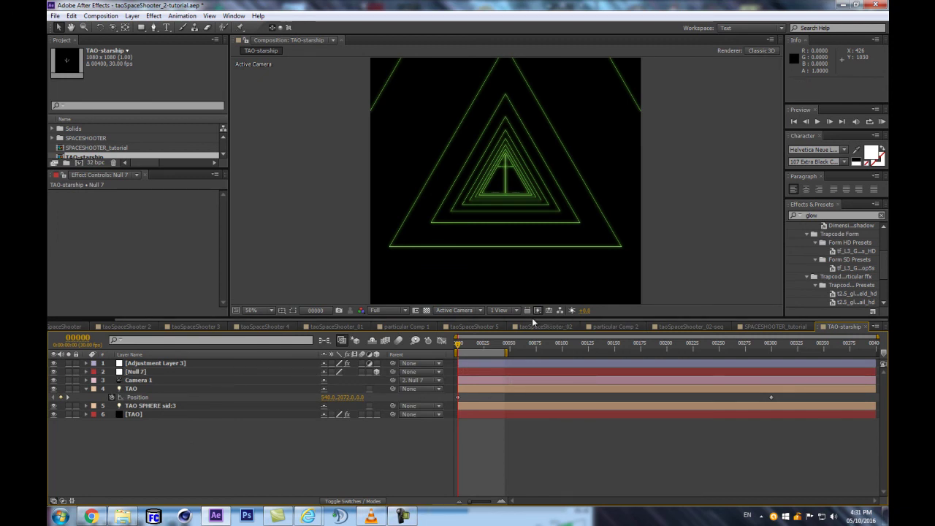
Enlarge the composition viewer by shrinking the timeline, and select Adjustment Layer 3 to show its Glow settings.
{"action": "left_click_drag", "start_coordinate": [533, 322], "coordinate": [533, 373]}
{"action": "left_click", "coordinate": [160, 414]}
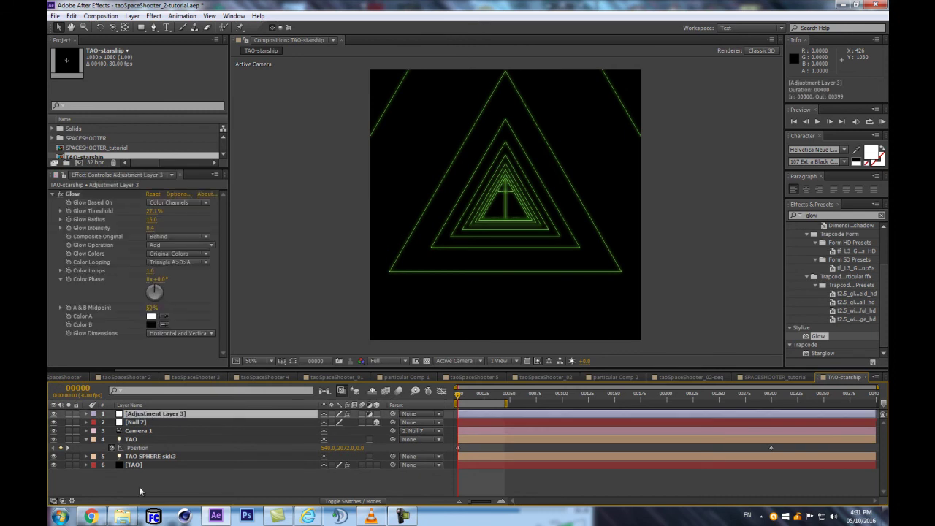